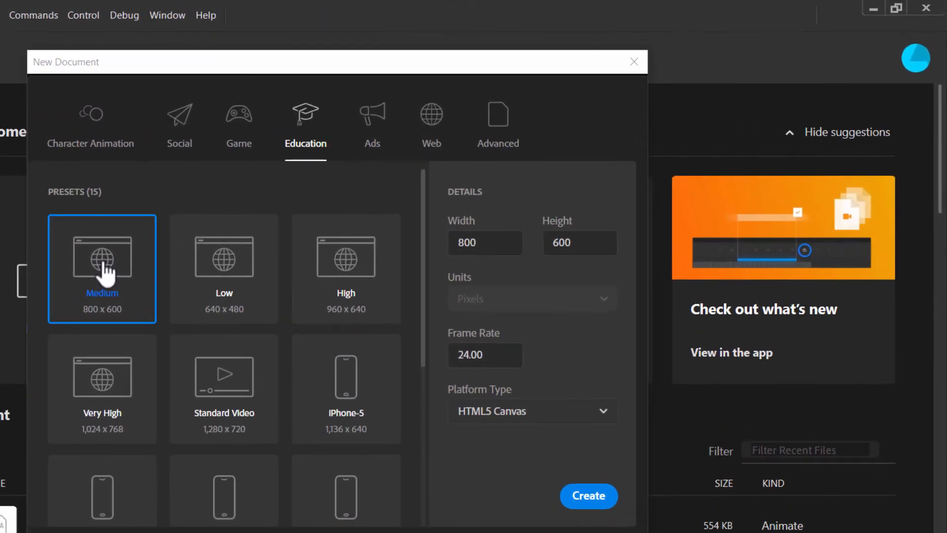
Create an HTML5 Canvas document with a width of 1000 and a height of 500 pixels
left_click(517, 230)
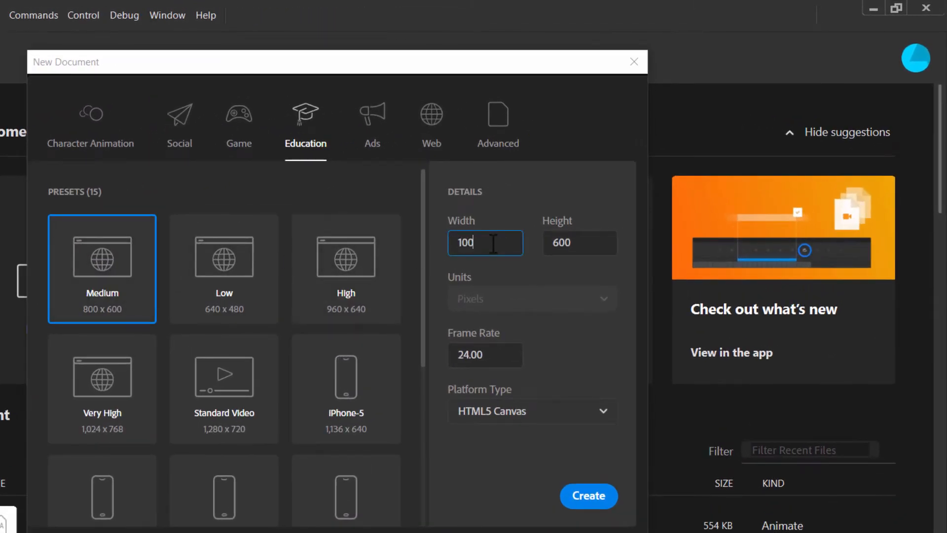
left_click(562, 247)
key("ctrl+a")
type("15")
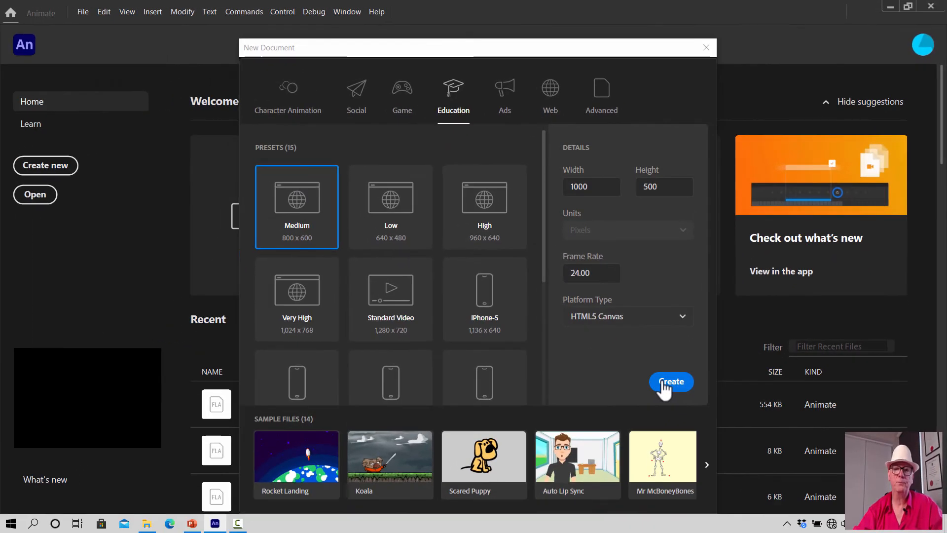
left_click(582, 498)
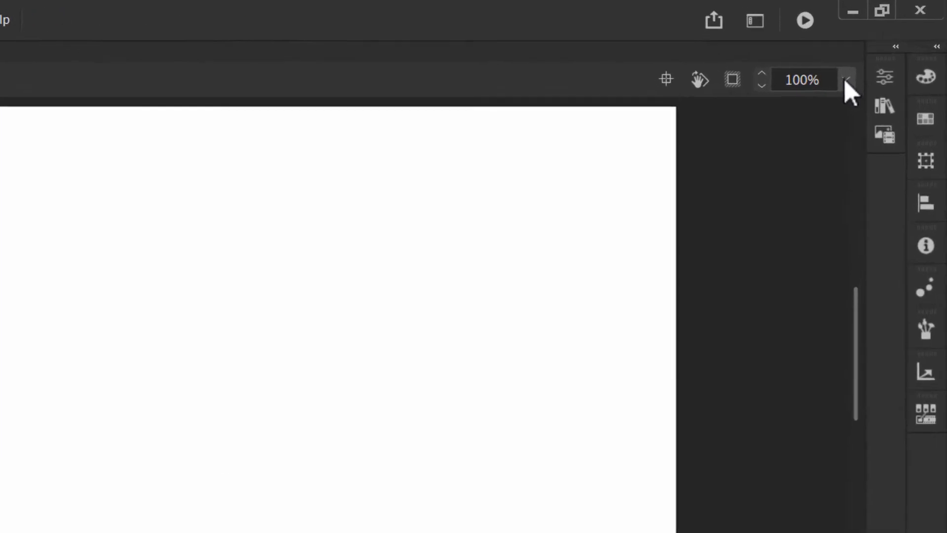
Fit the stage in the window, and set its magnification to 80%
left_click(846, 79)
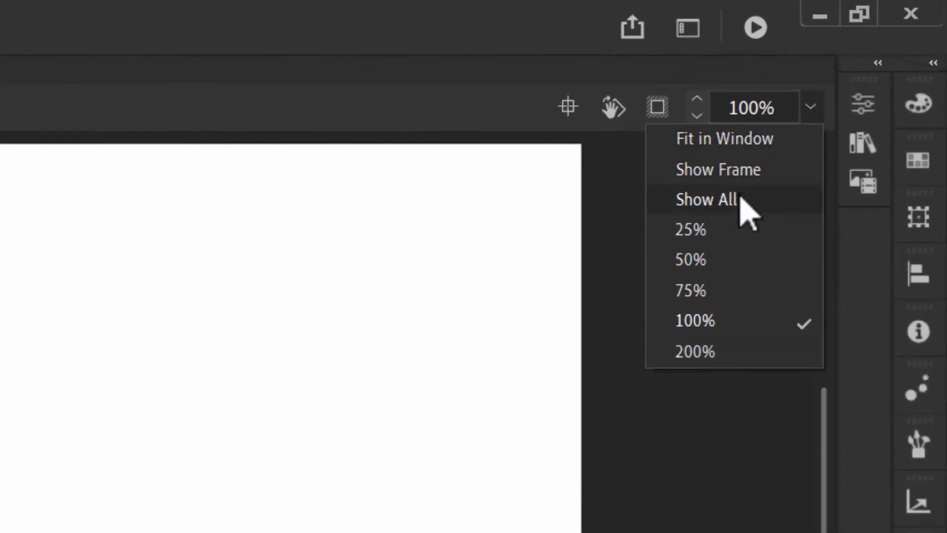
left_click(721, 140)
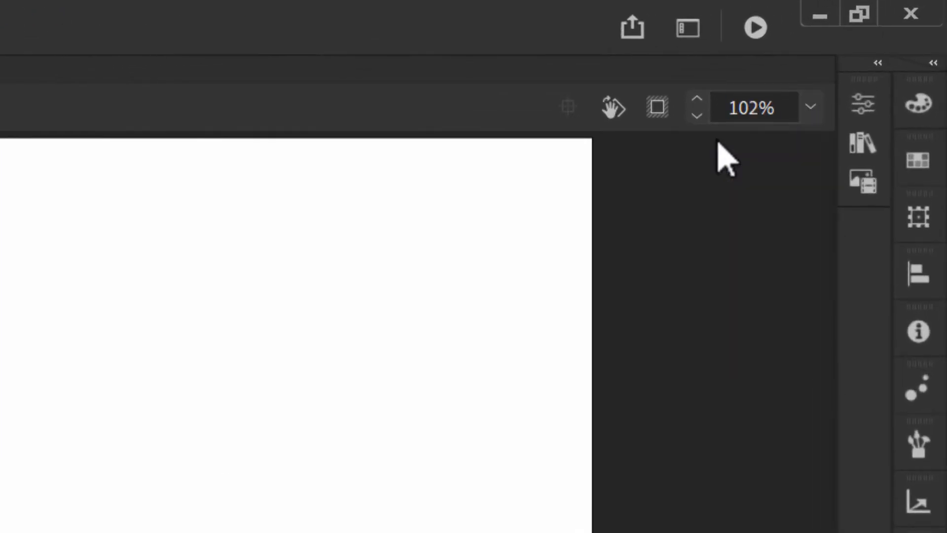
left_click(749, 108)
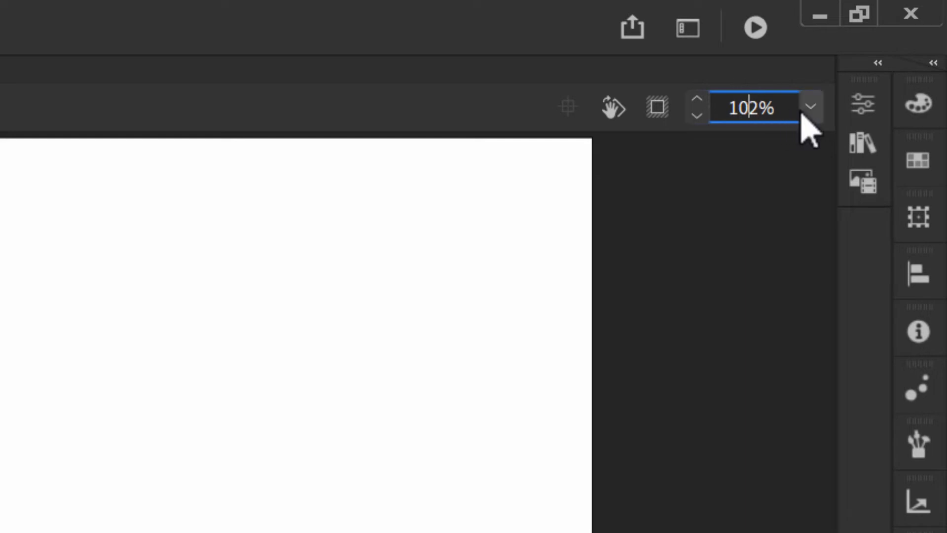
key("Right")
key("Right")
key("BackSpace")
key("BackSpace")
key("BackSpace")
key("BackSpace")
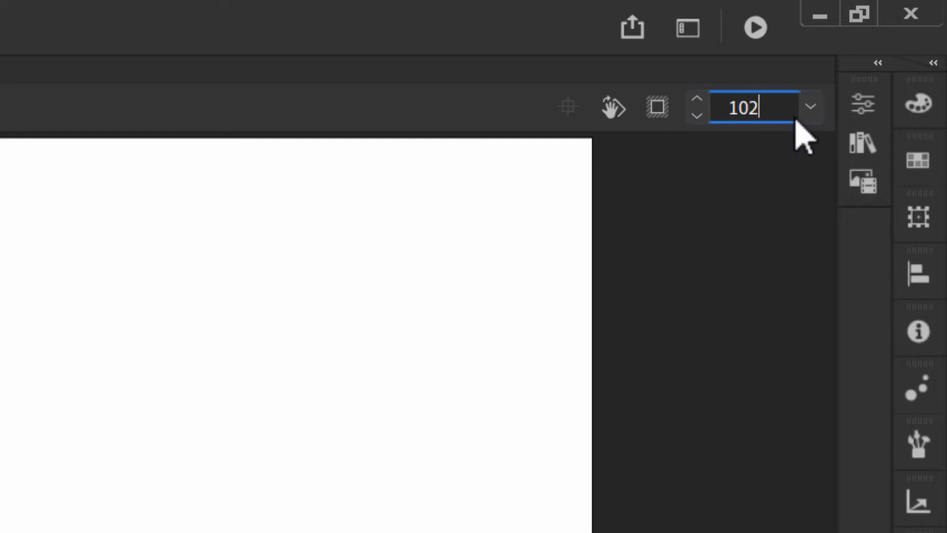
type("80")
key("Return")
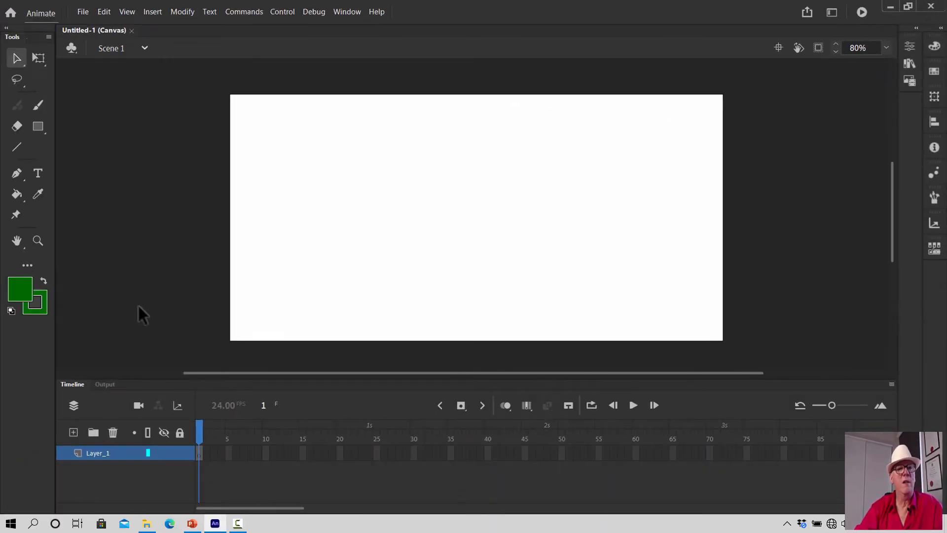
Activate the Rectangle tool with a medium gray fill and no stroke
left_click(35, 128)
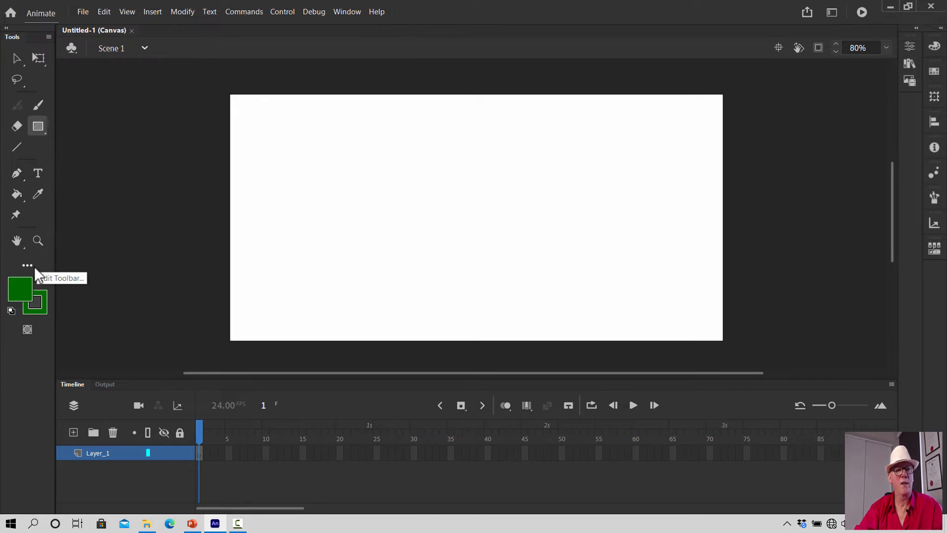
left_click(23, 282)
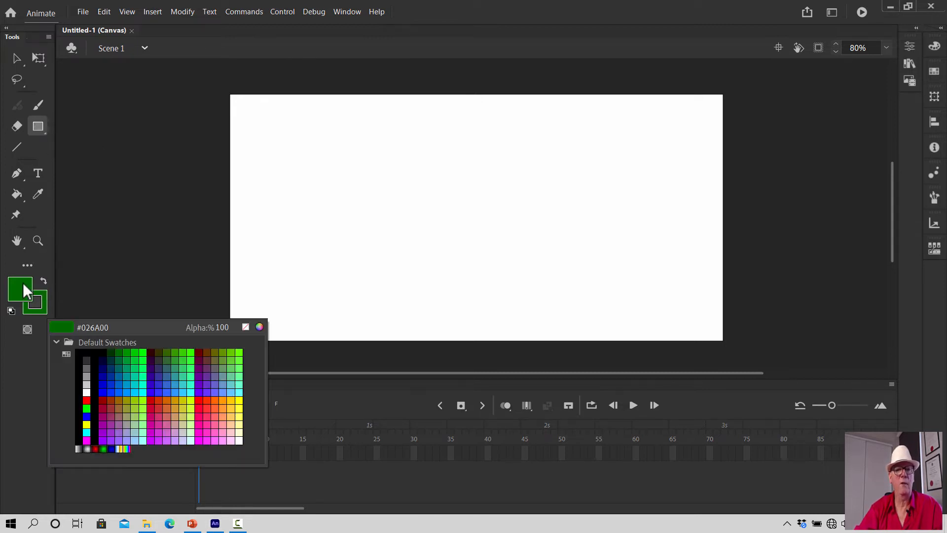
left_click(86, 374)
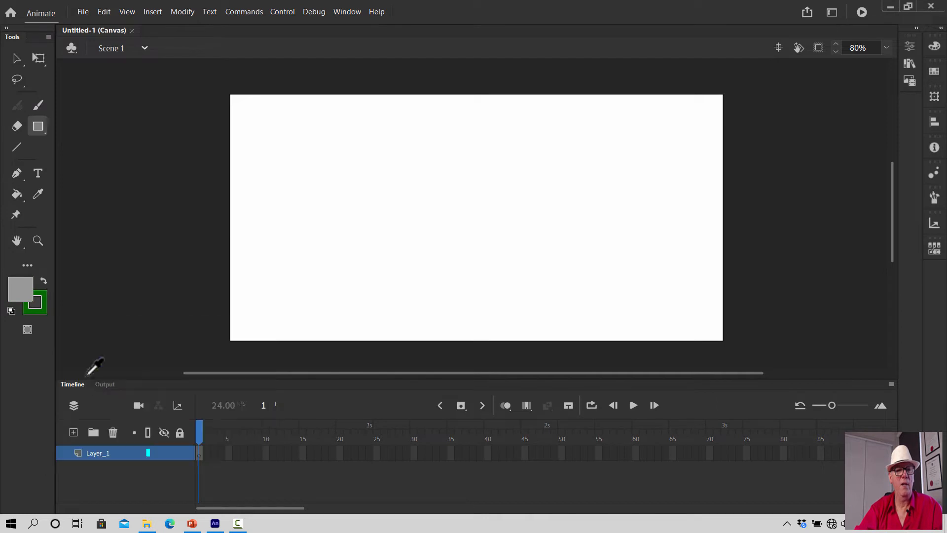
left_click(41, 304)
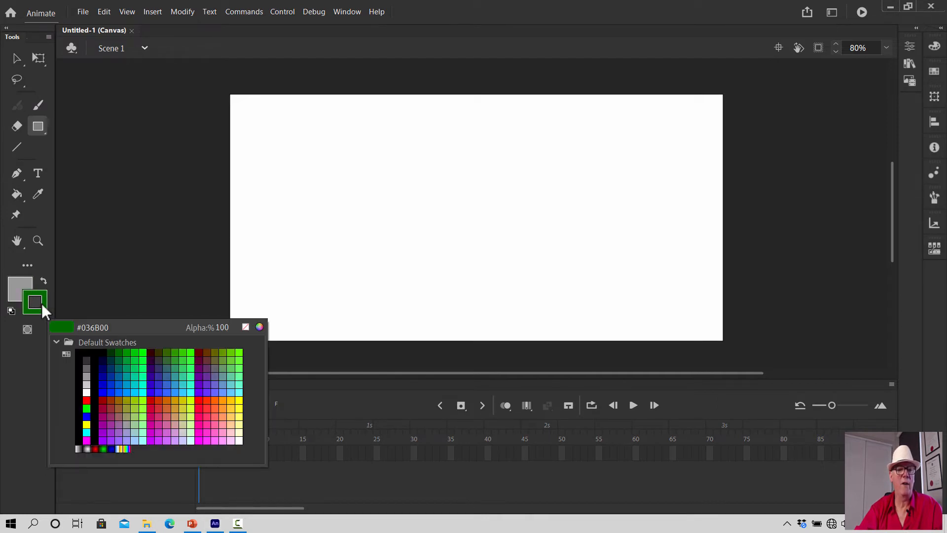
left_click(246, 326)
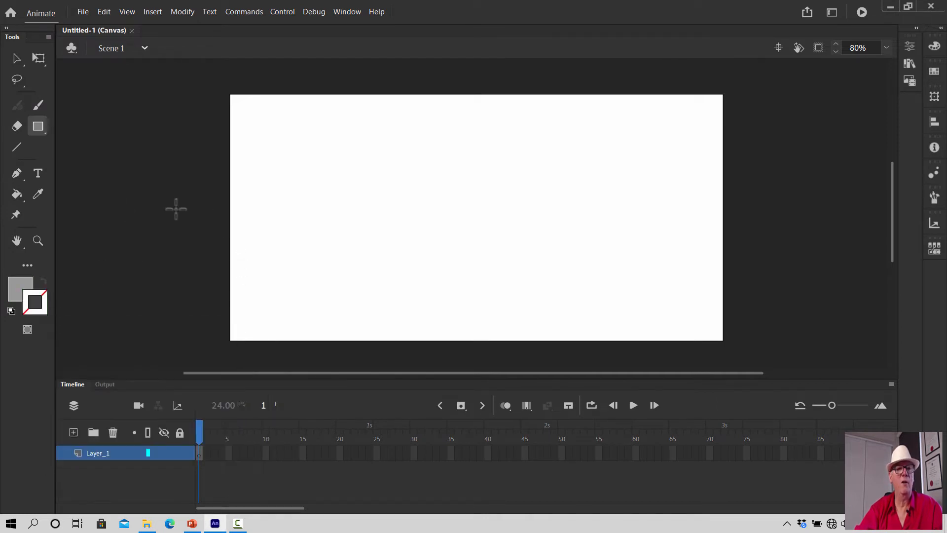
Display the rectangle tool's properties and change its stroke color type to a linear gradient
left_click(348, 15)
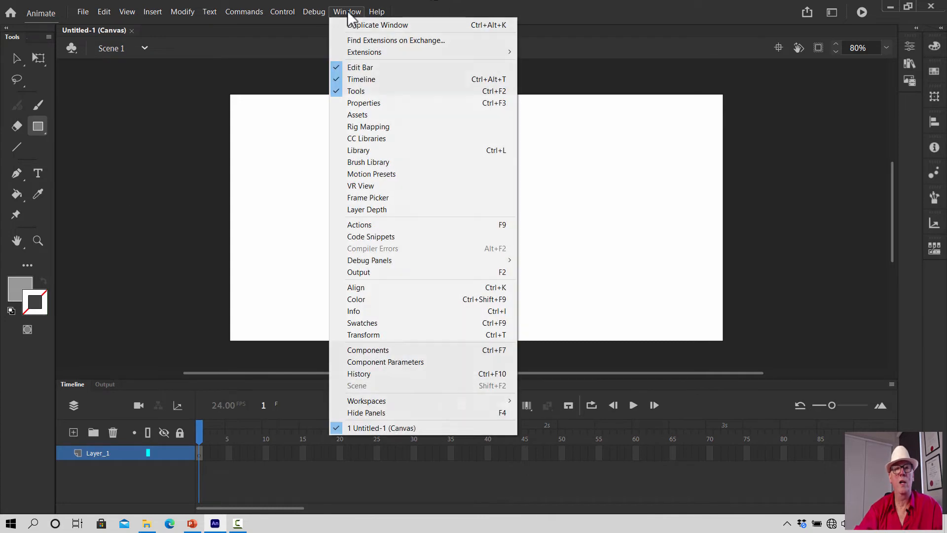
left_click(365, 104)
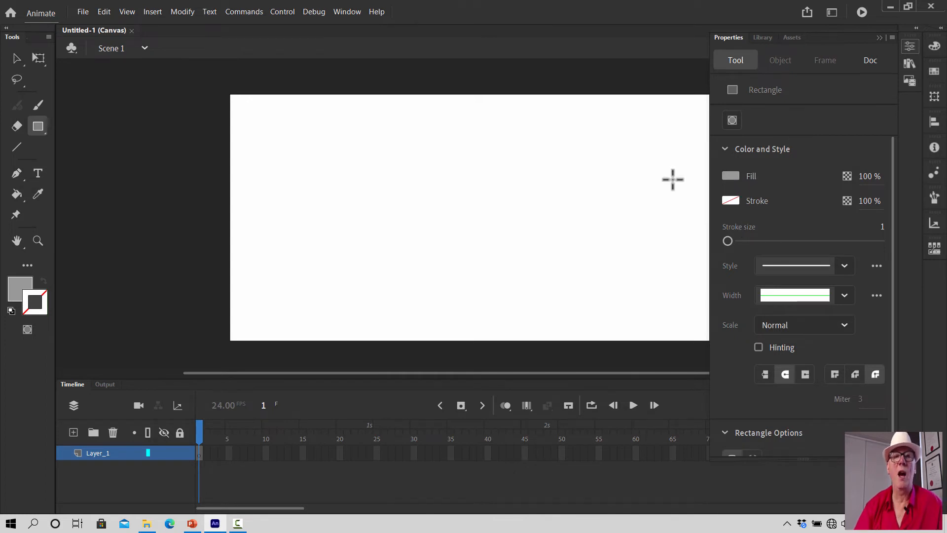
left_click(355, 15)
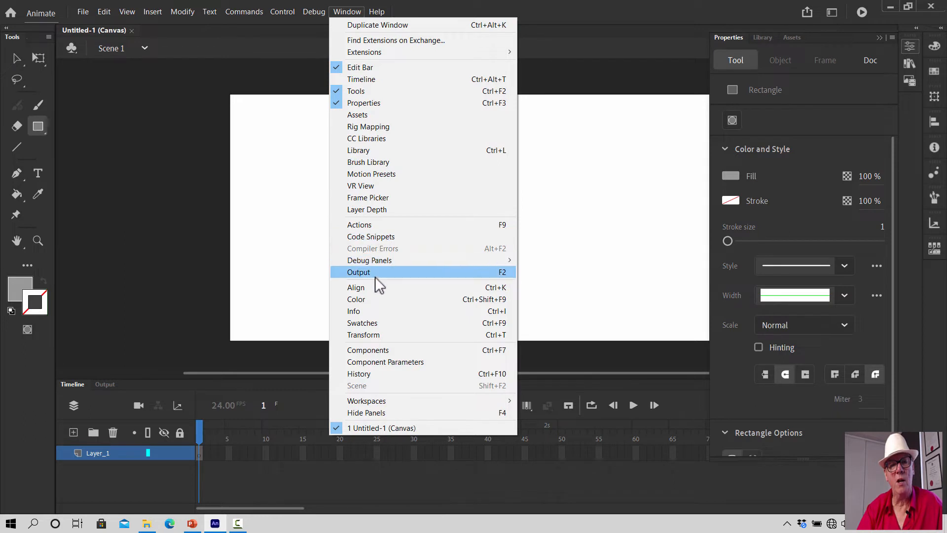
left_click(372, 294)
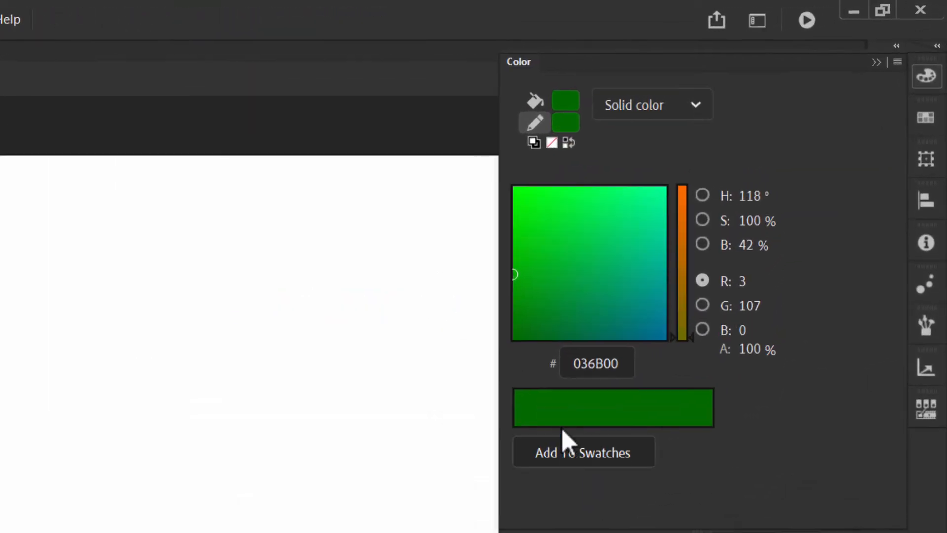
left_click(691, 105)
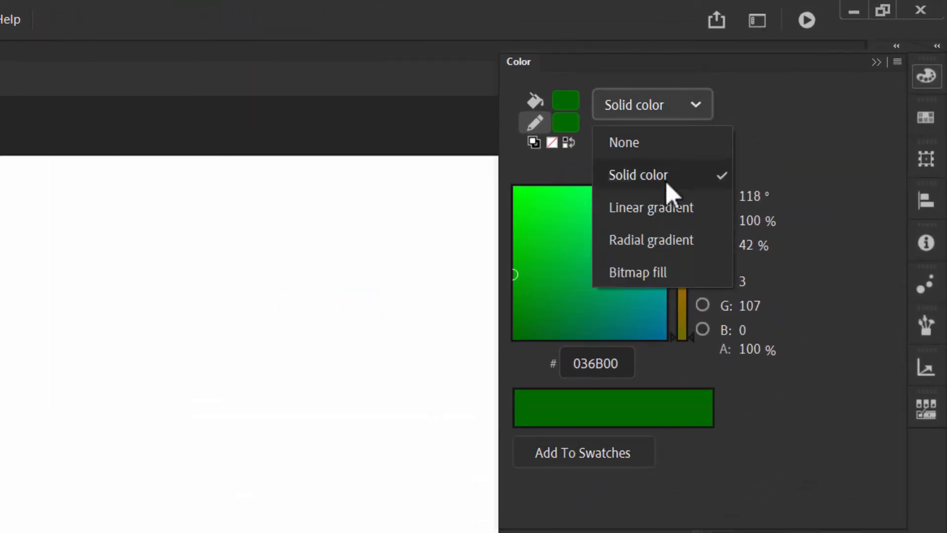
left_click(658, 208)
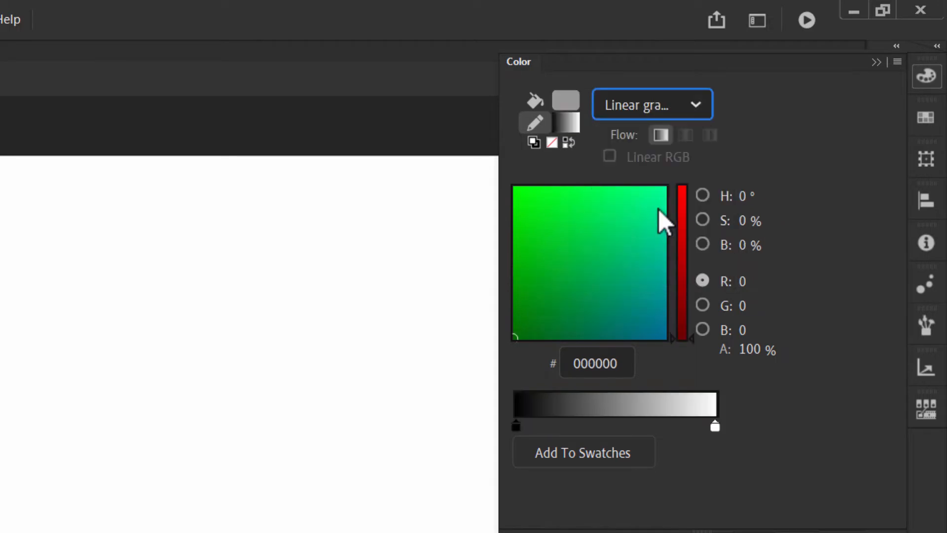
Set the stroke gradient's starting color to light gray #CCCCCC and its ending color to dark gray #333333
double_click(517, 426)
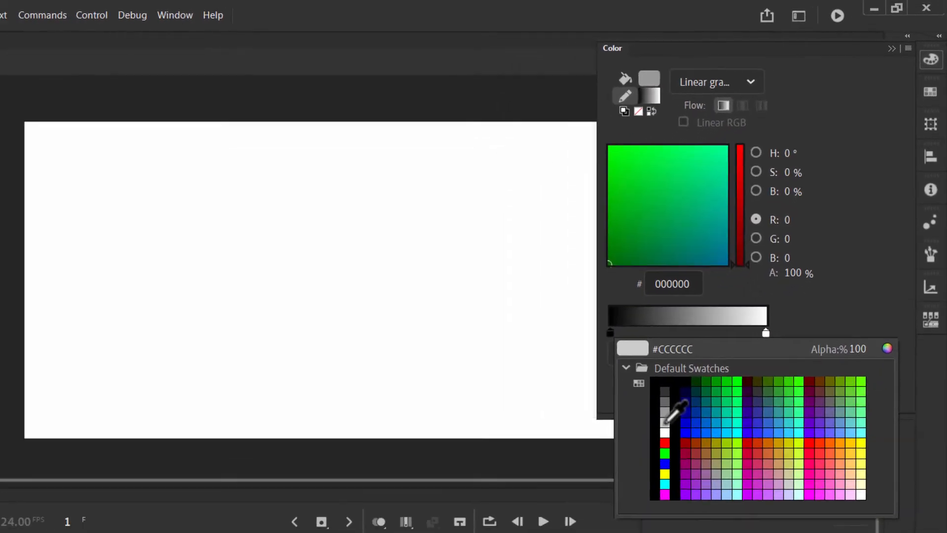
left_click(624, 484)
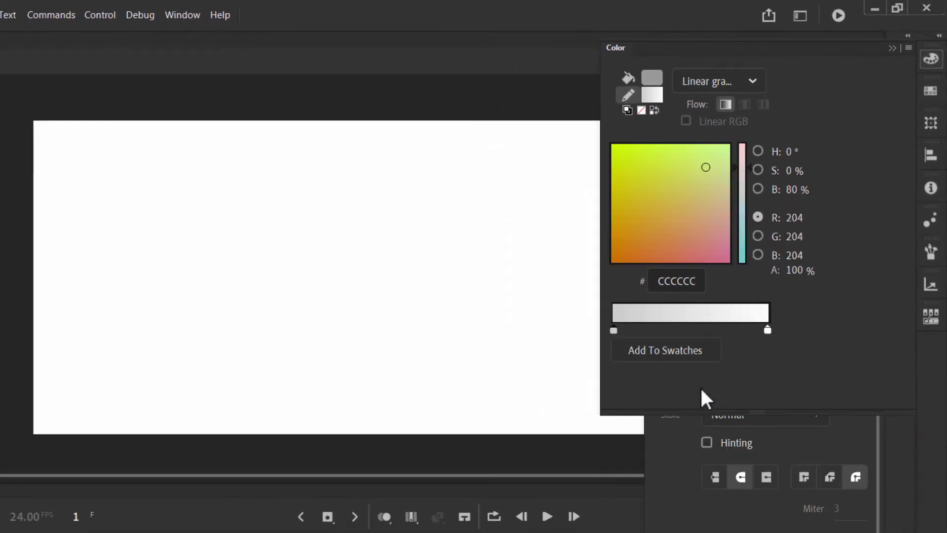
left_click(767, 329)
double_click(767, 330)
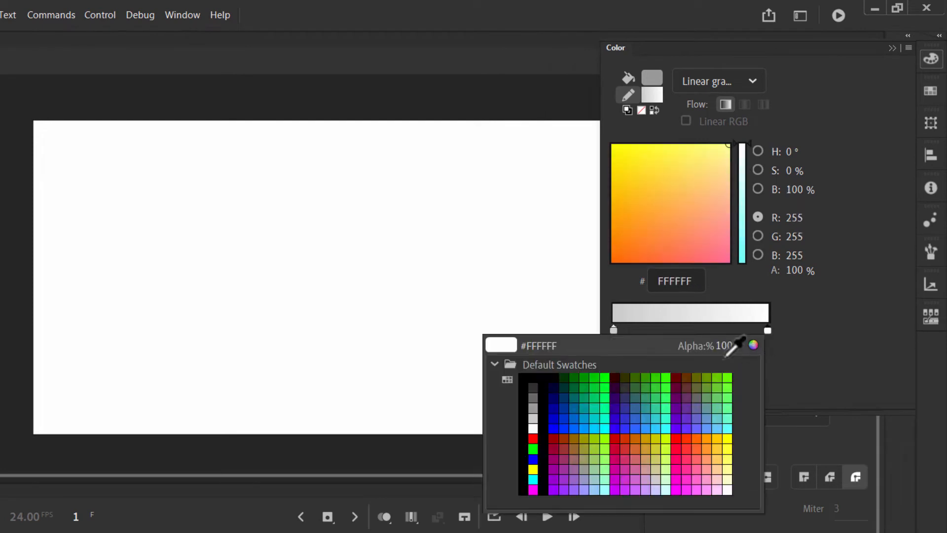
left_click(533, 387)
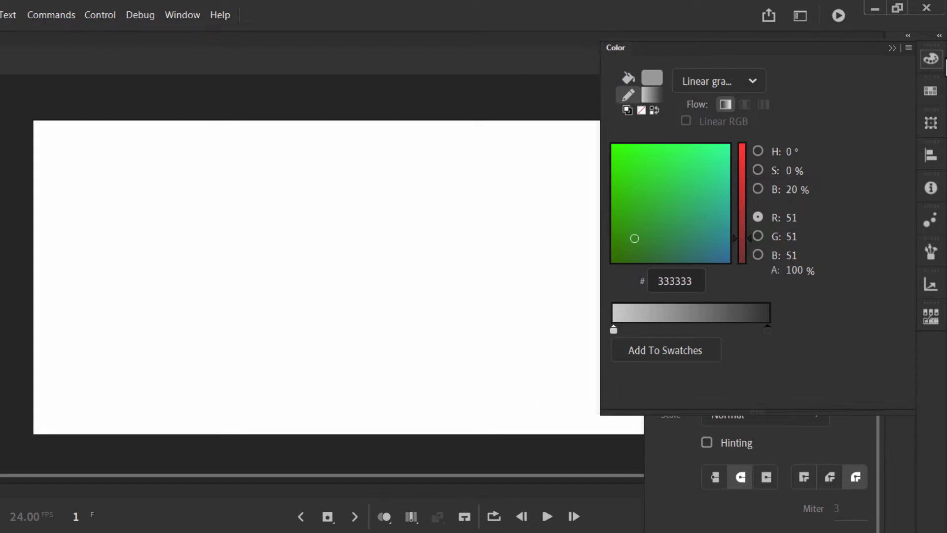
left_click(893, 48)
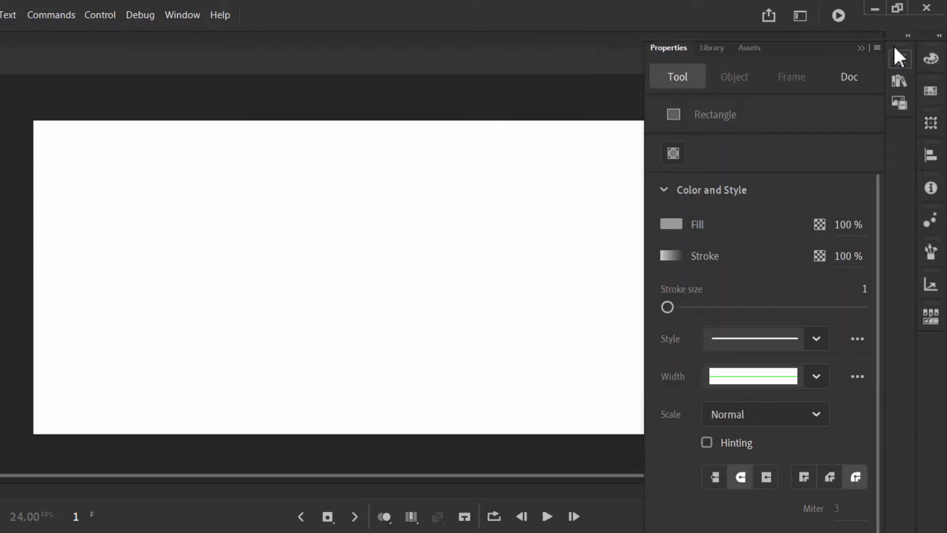
left_click(859, 48)
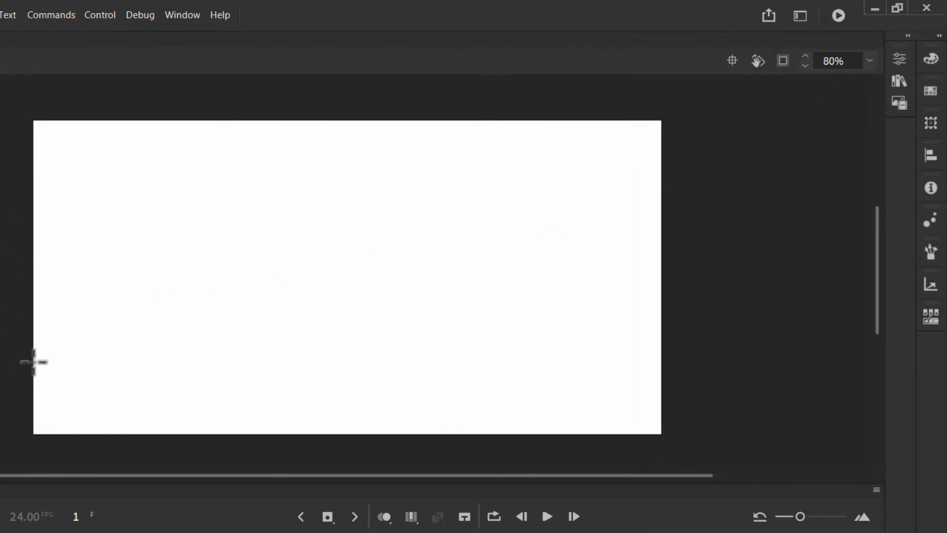
Draw a gray rectangle spanning the full stage width along the stage's lower edge
mouse_move(34, 368)
left_mouse_down()
mouse_move(292, 383)
mouse_move(557, 429)
mouse_move(664, 429)
left_mouse_up()
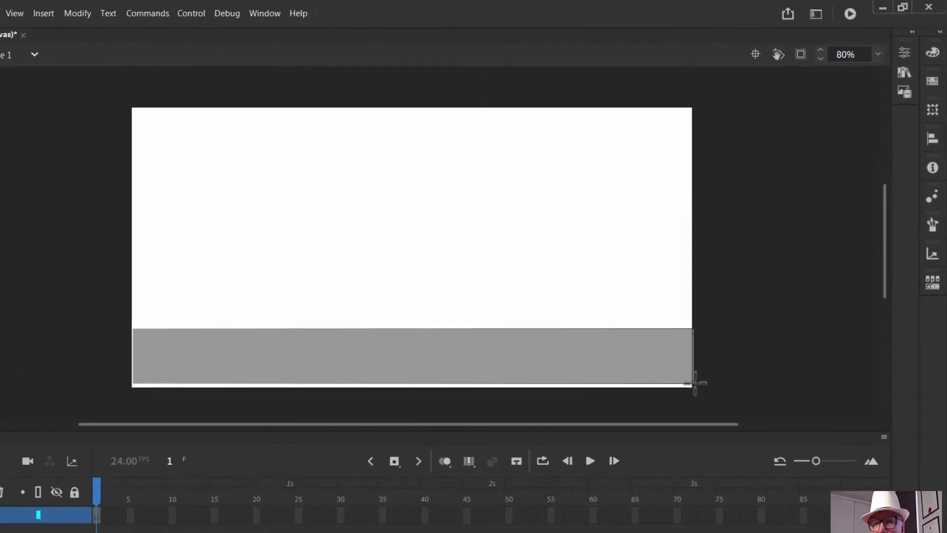
left_click_drag(694, 383, 695, 386)
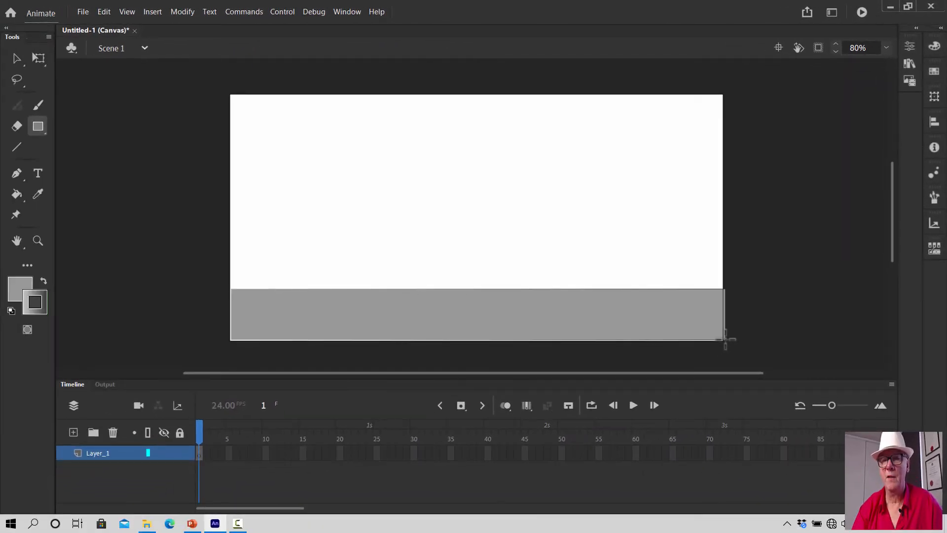
left_click_drag(725, 339, 724, 341)
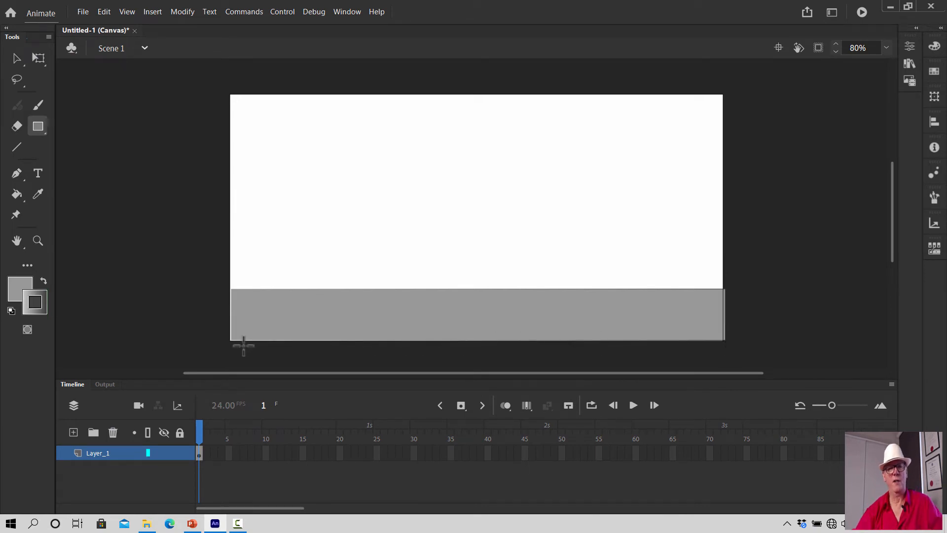
Delete the rectangle's gray fill and its upper outline separately from the stage
left_click(15, 59)
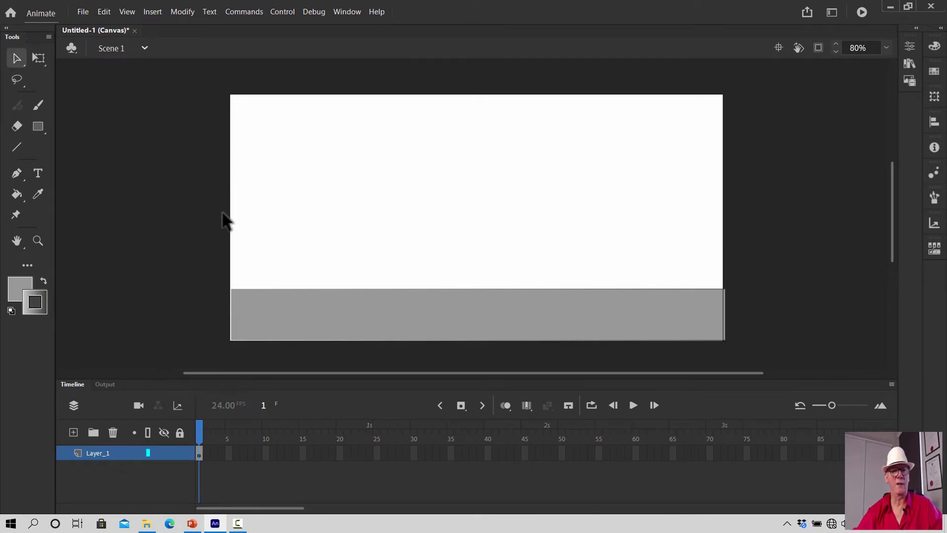
left_click(319, 312)
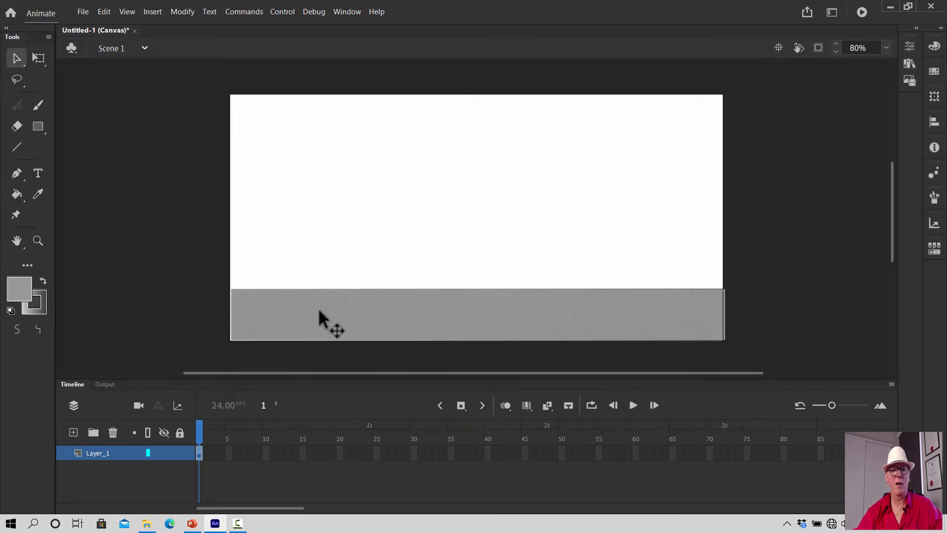
left_click(191, 269)
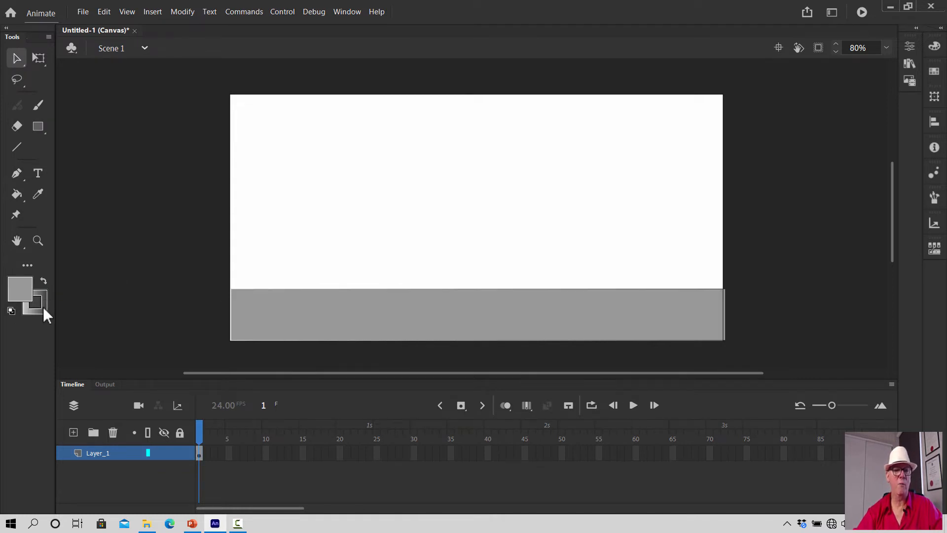
left_click(267, 324)
key("Delete")
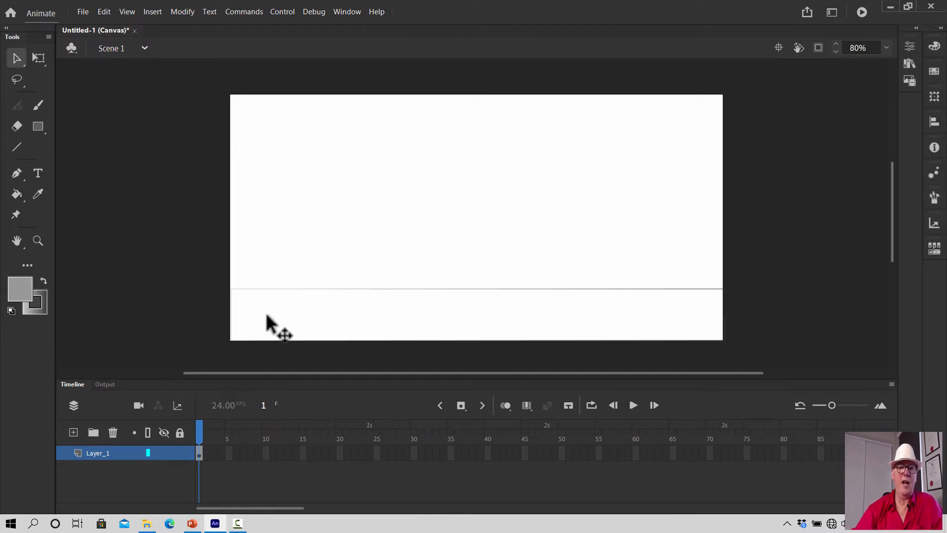
left_click(317, 288)
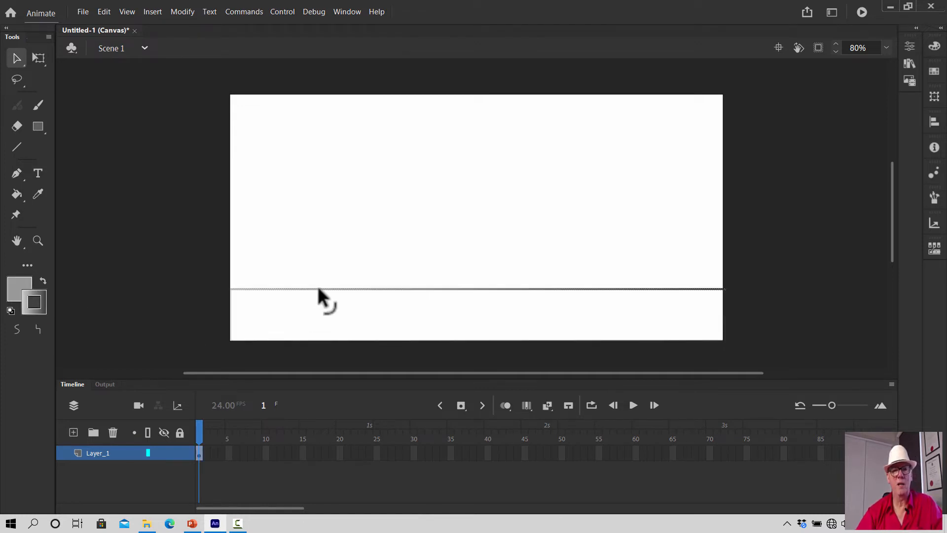
key("Delete")
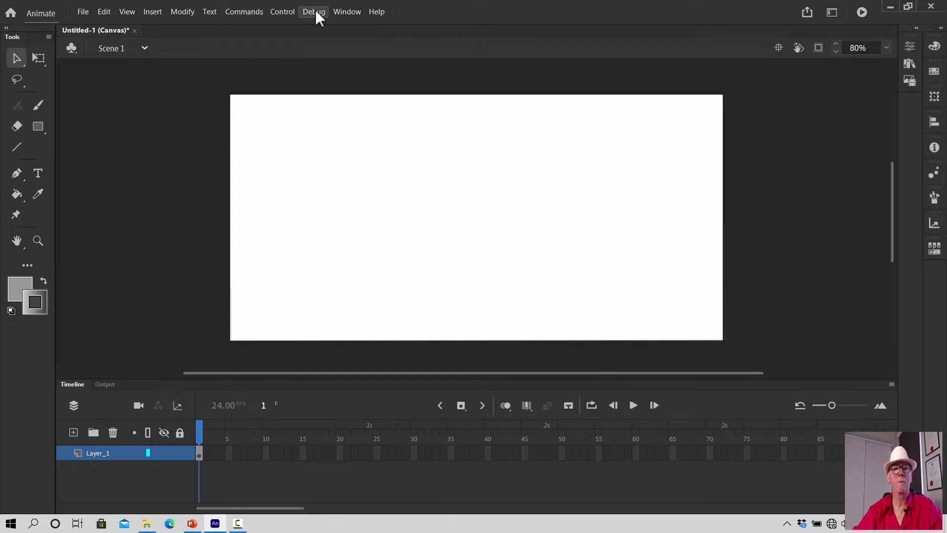
left_click(347, 11)
left_click(371, 103)
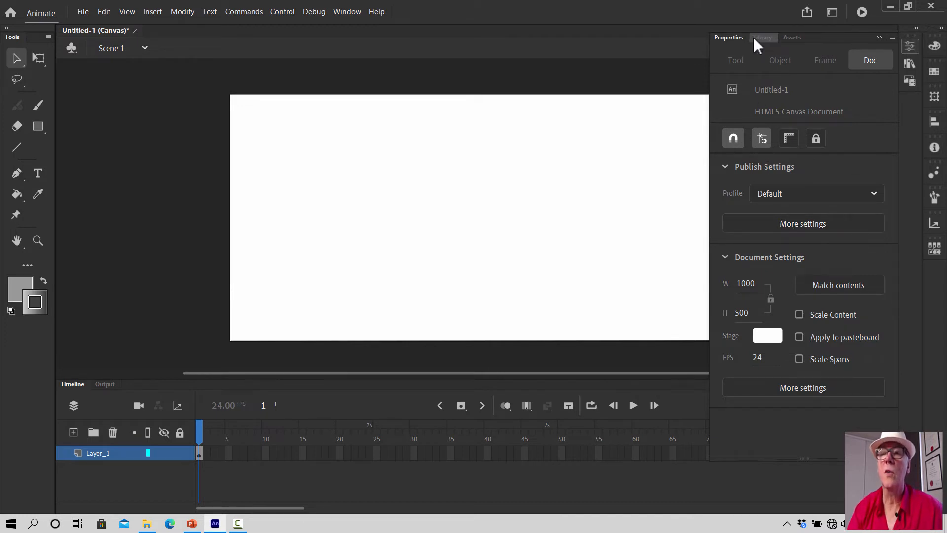
left_click(735, 36)
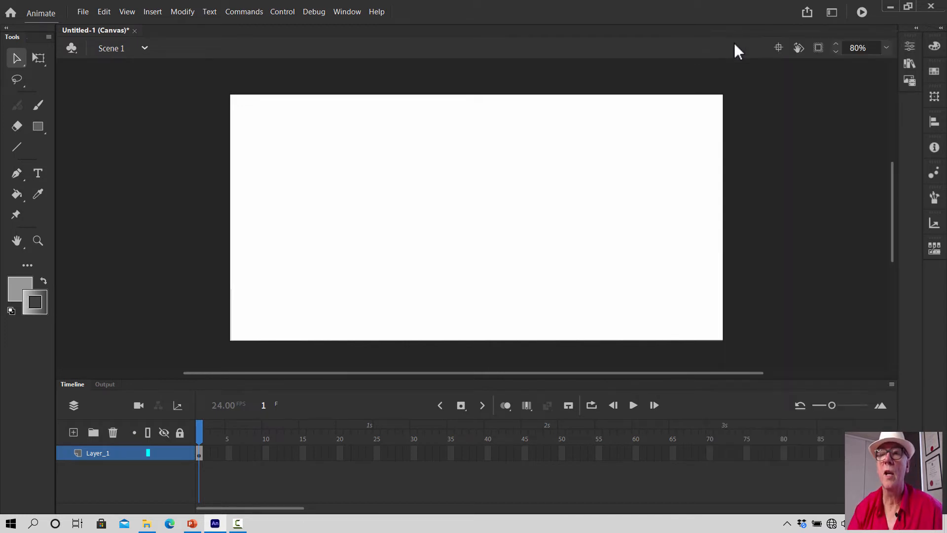
Display the rectangle tool's properties and set its stroke color to none
left_click(39, 125)
left_click(350, 12)
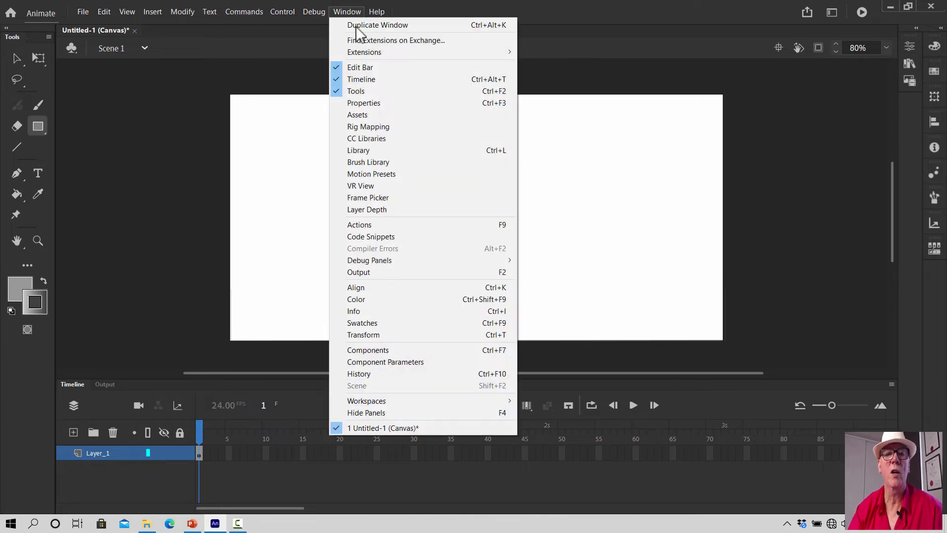
left_click(371, 102)
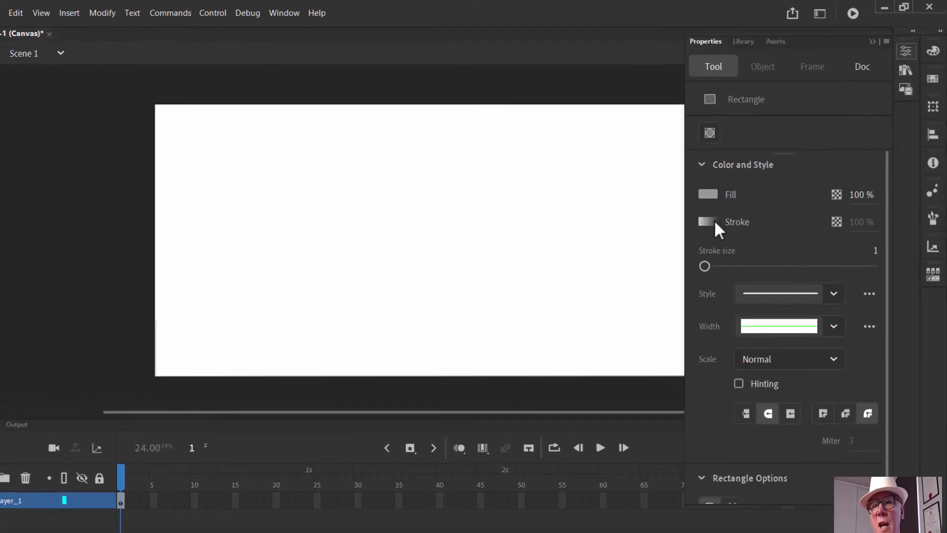
left_click(712, 222)
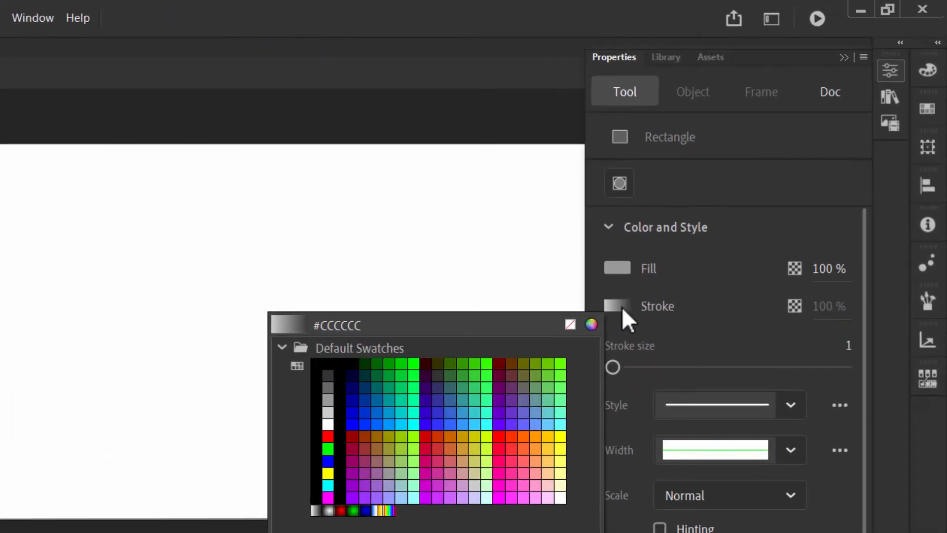
left_click(570, 324)
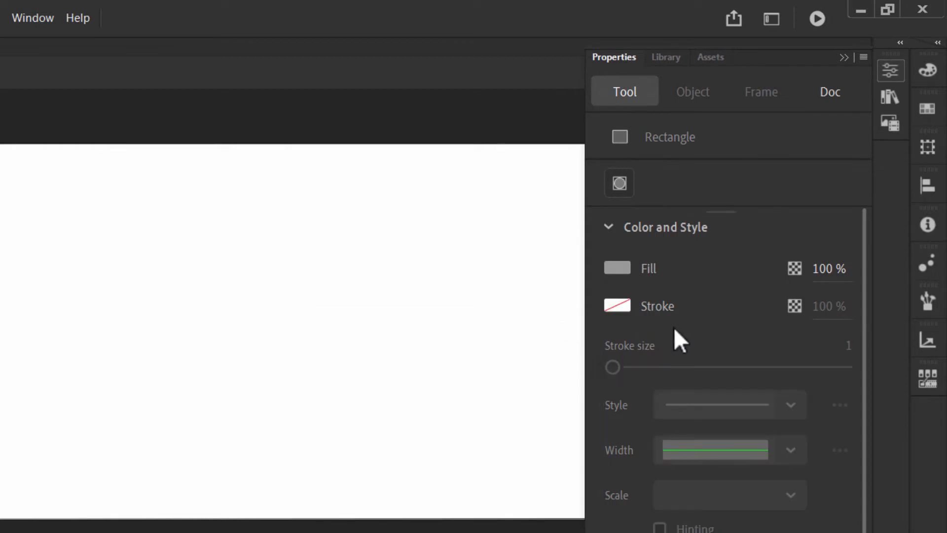
Open the Color settings, review the fill and stroke colors, and set the stroke to no color there
left_click(43, 17)
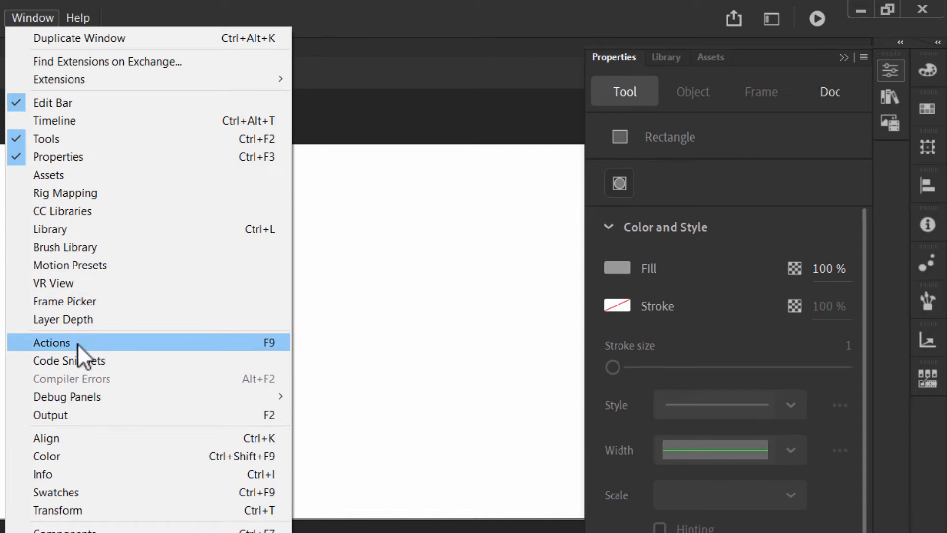
left_click(77, 455)
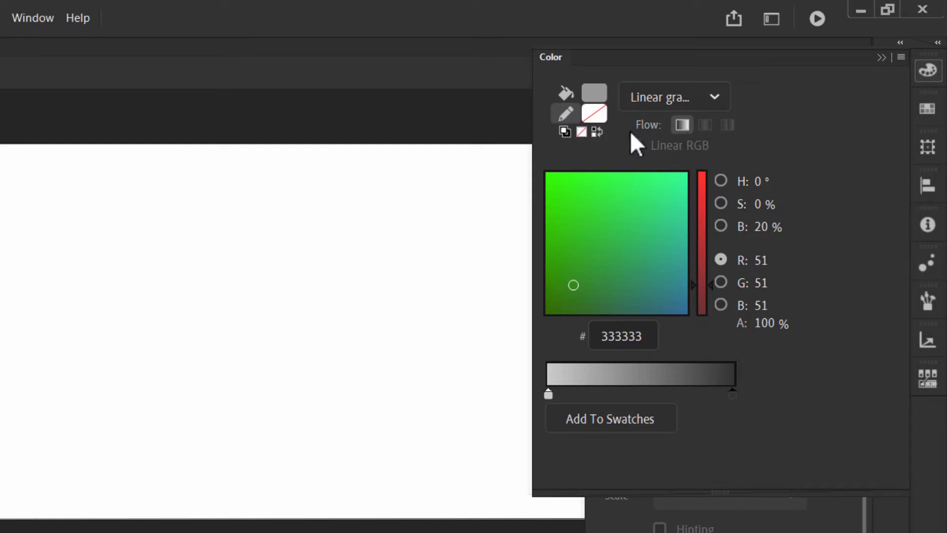
left_click(565, 93)
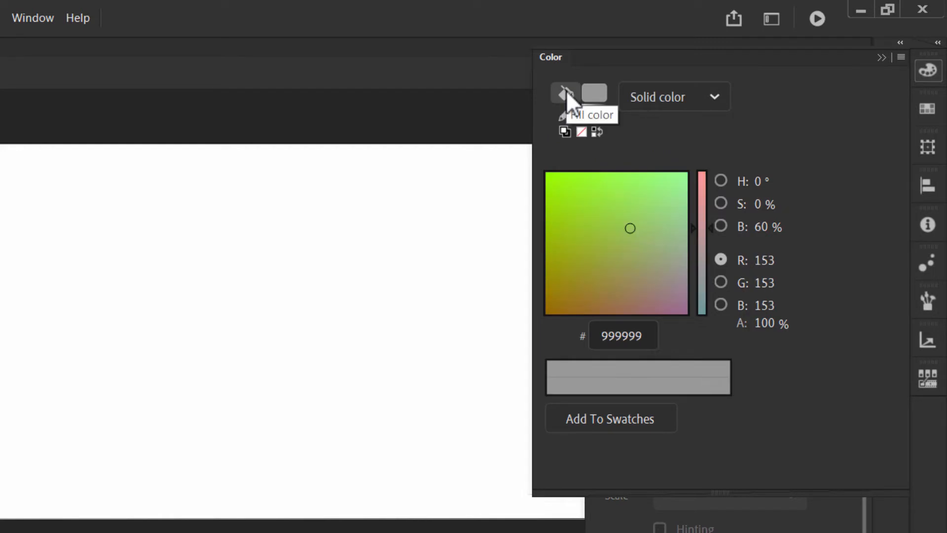
left_click(570, 114)
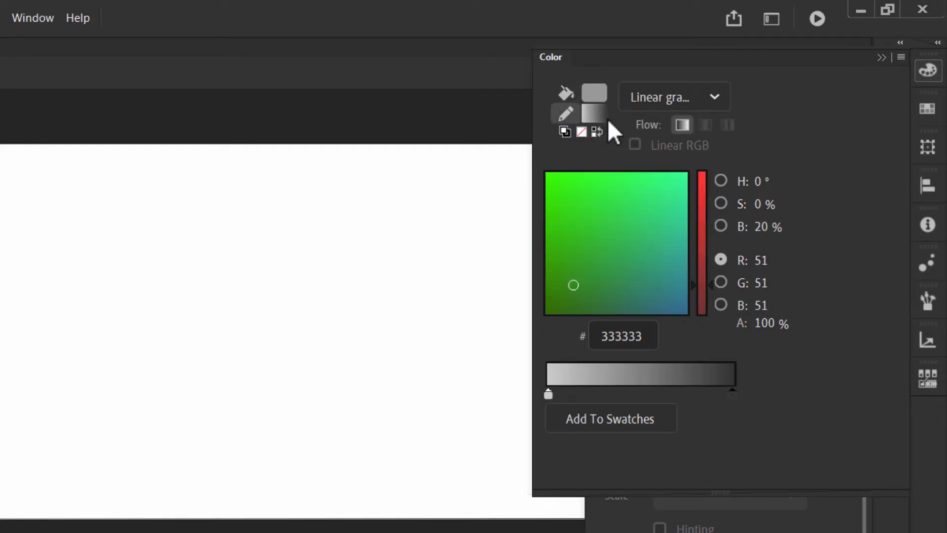
left_click(581, 132)
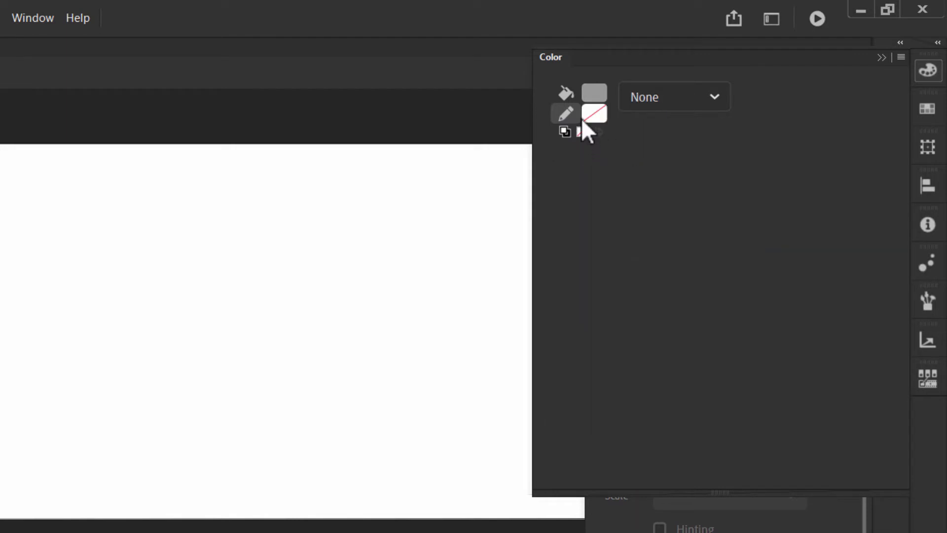
Change the fill to a linear gradient starting with gray #999999 and ending with dark gray #333333
left_click(571, 88)
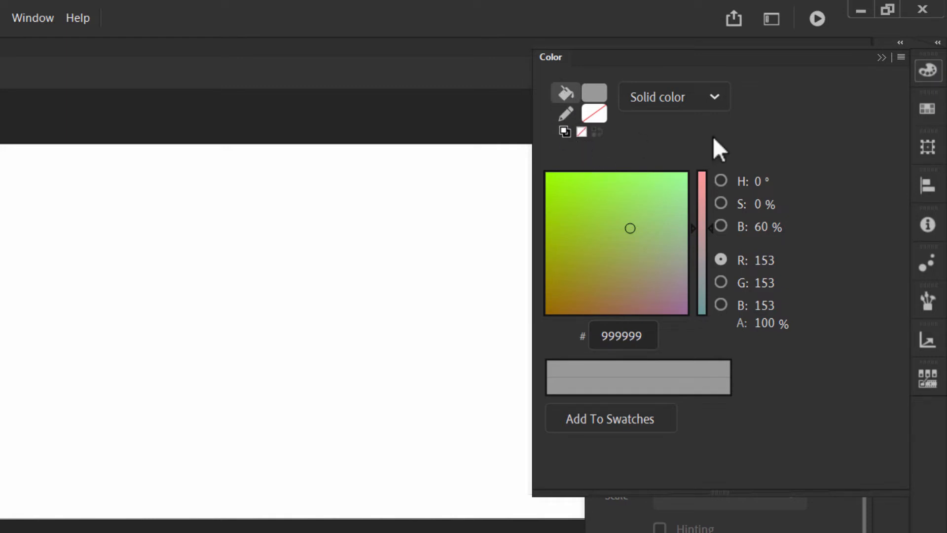
left_click(709, 97)
left_click(670, 190)
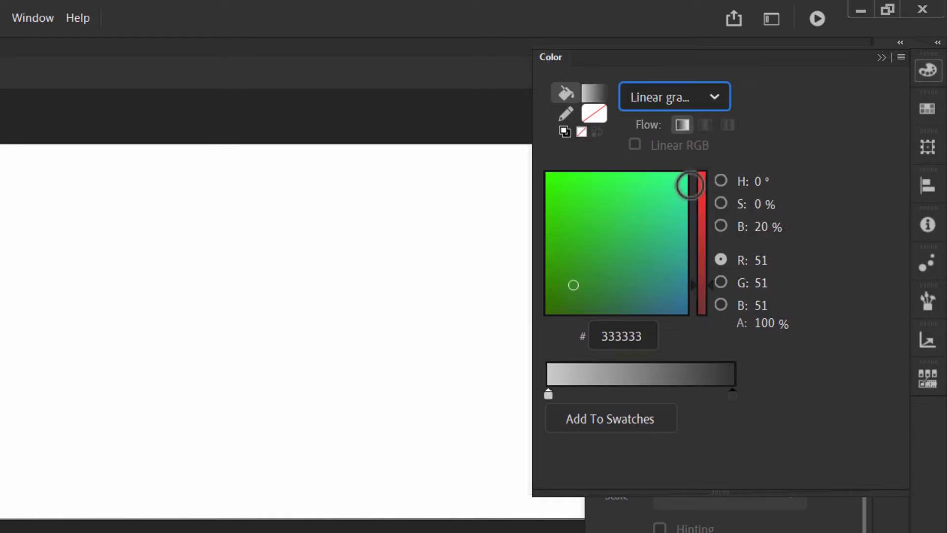
left_click(732, 393)
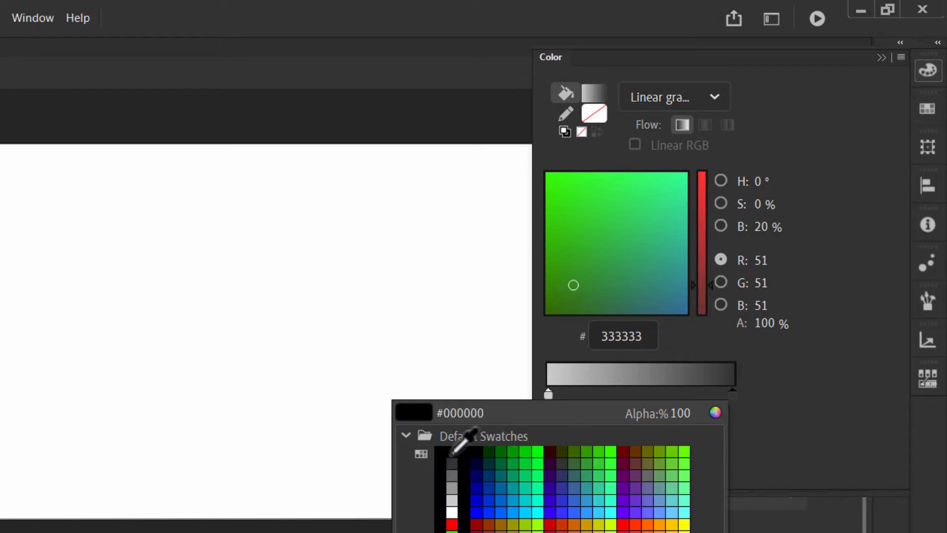
left_click(452, 463)
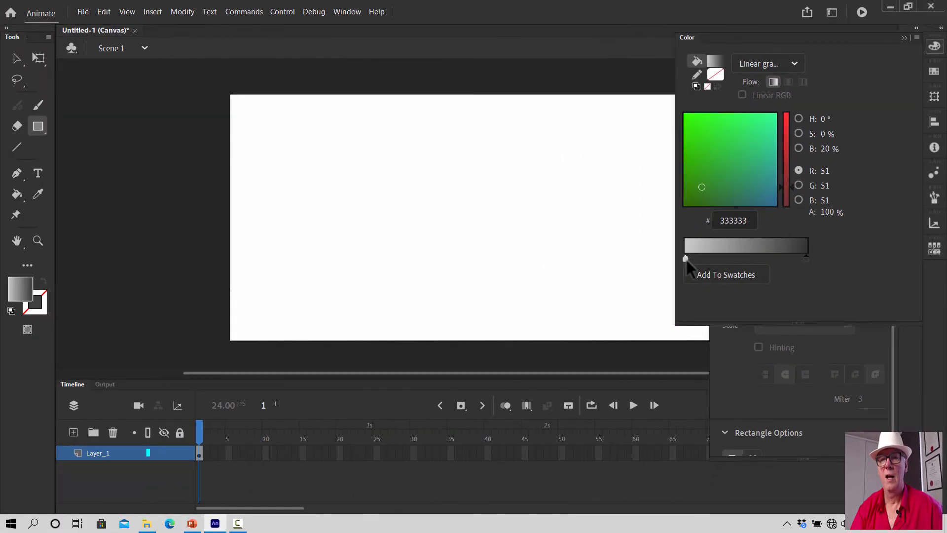
left_click(548, 393)
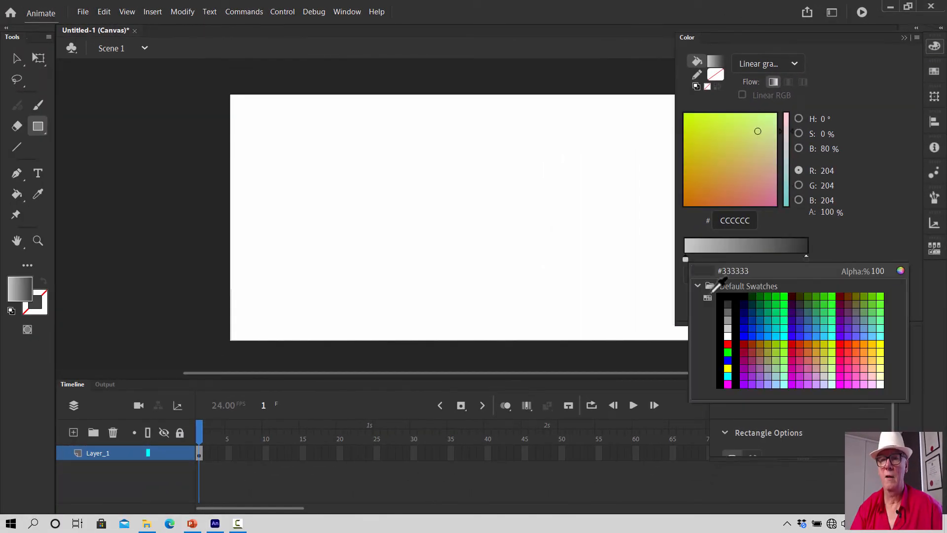
left_click(728, 320)
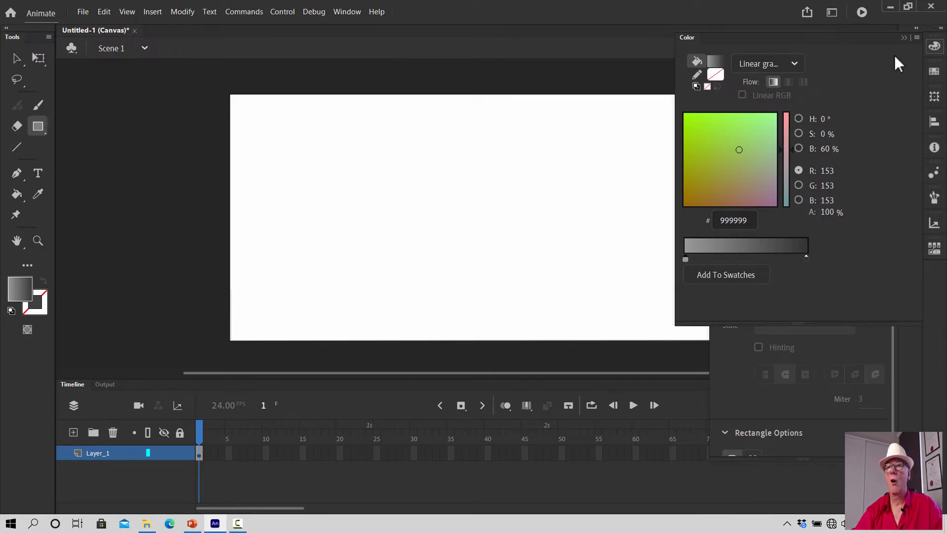
Close the color and tool settings and draw a gradient-filled rectangle spanning the full stage width along its lower edge
left_click(902, 37)
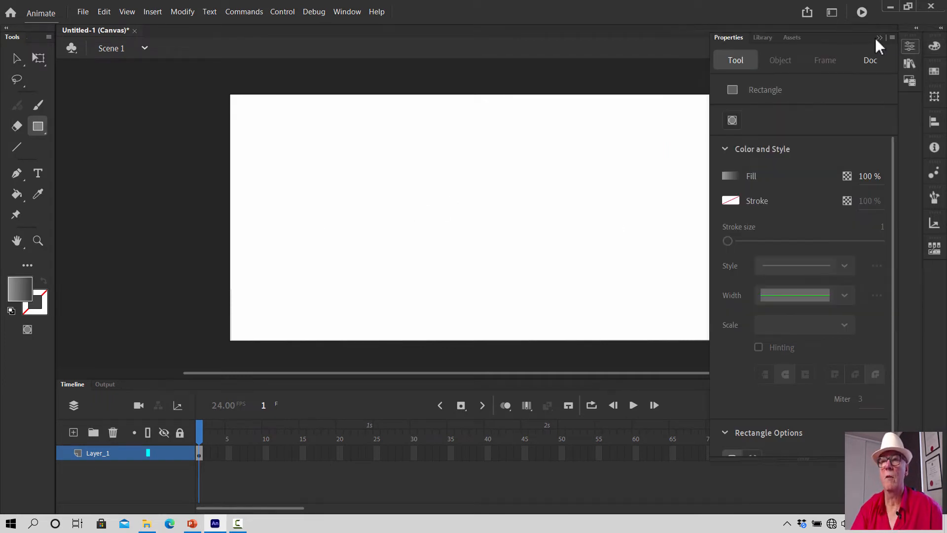
left_click(877, 38)
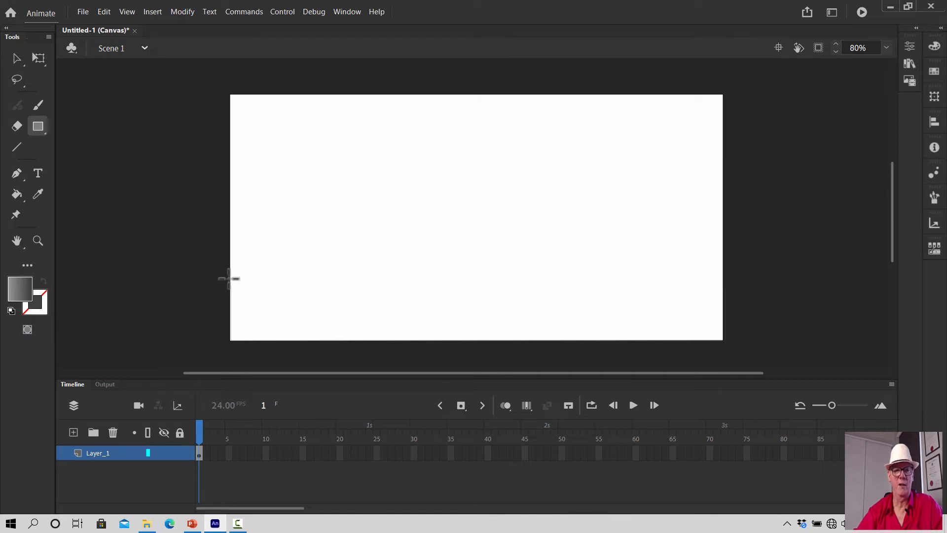
mouse_move(493, 311)
left_mouse_down()
mouse_move(585, 339)
mouse_move(723, 340)
left_mouse_up()
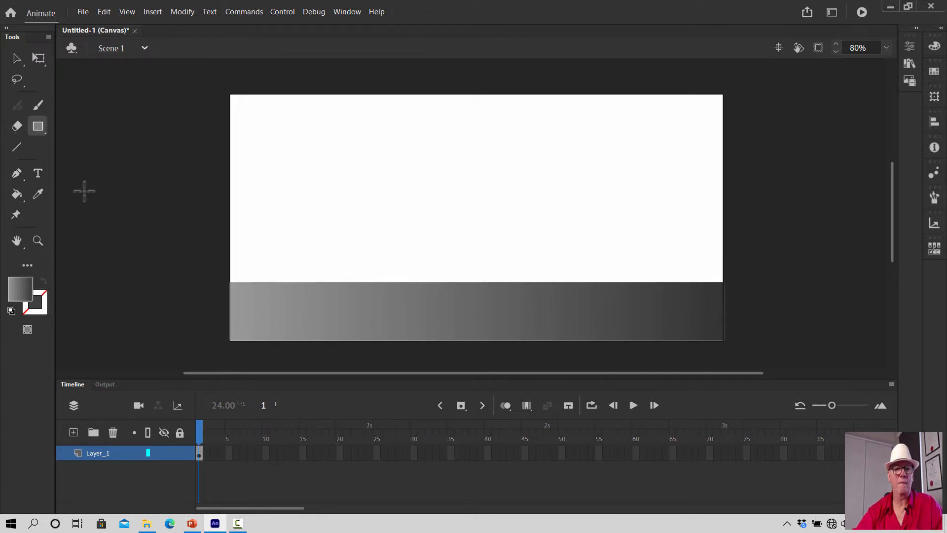
Select the gradient rectangle, nudge it slightly downward past the stage's lower edge, and deselect it
left_click(16, 57)
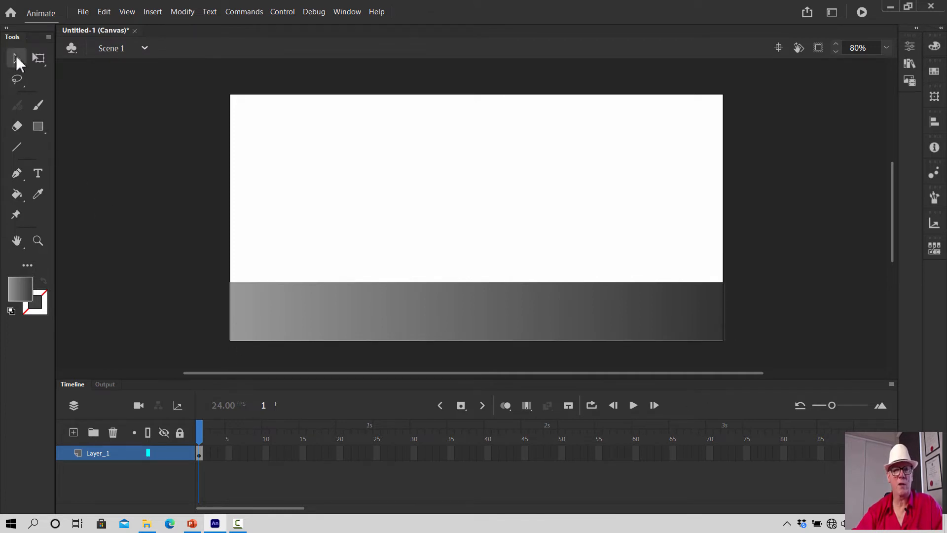
left_click(357, 318)
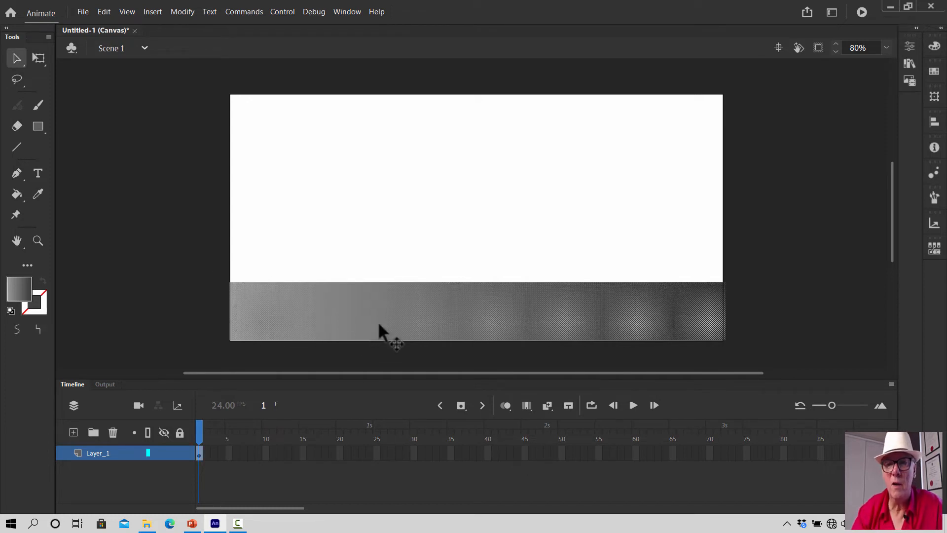
key("Down")
key("Down")
key("Down")
key("Down")
key("Down")
key("Down")
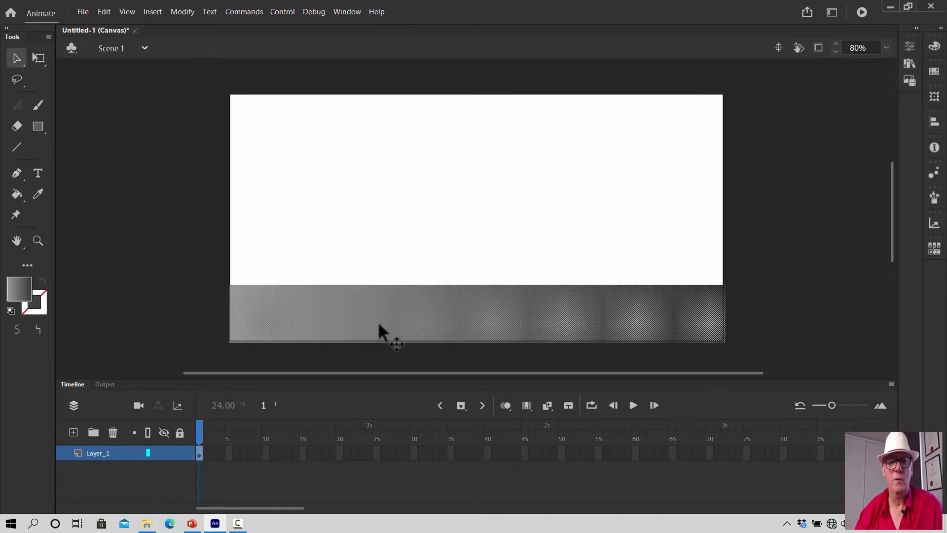
left_click(172, 309)
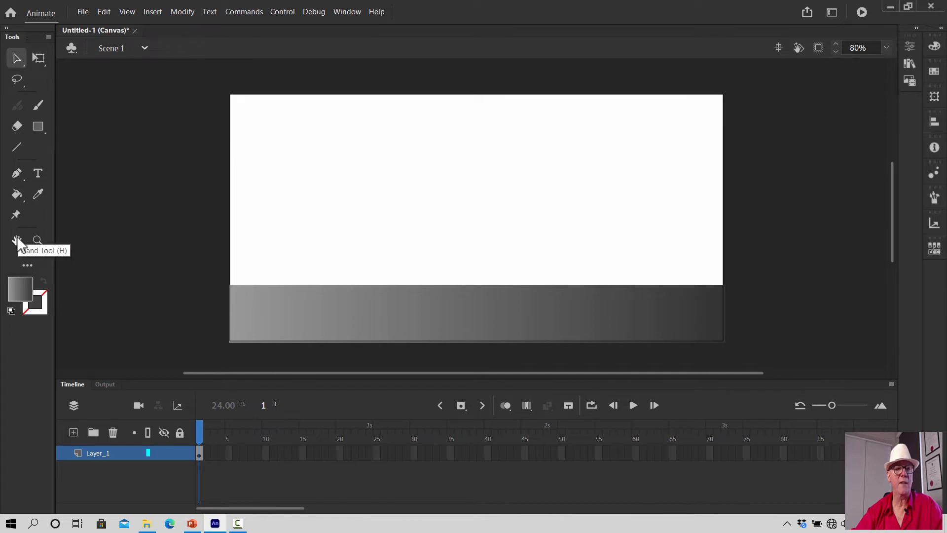
For the rectangle tool's fill gradient, pick light blue #00CCFF at the start and blue #3366CC at the end
left_click(344, 14)
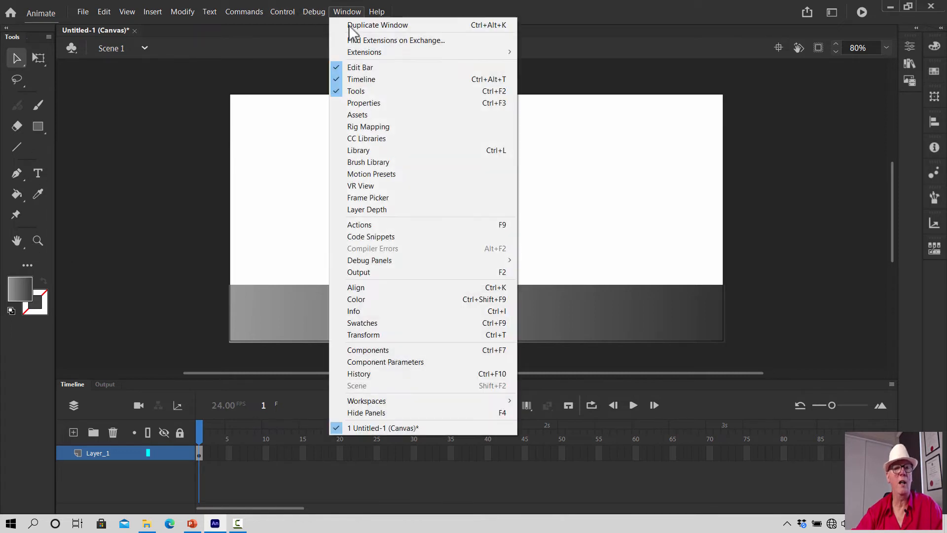
left_click(38, 126)
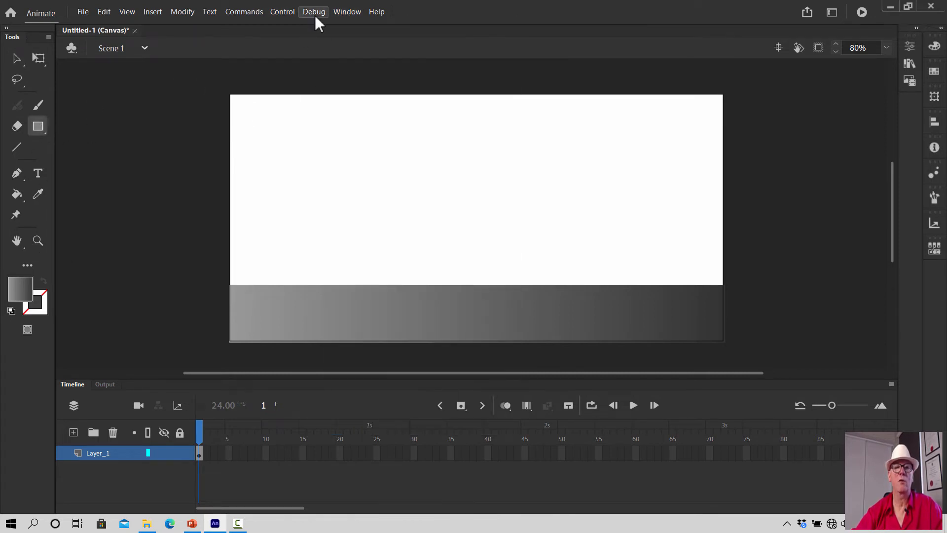
left_click(343, 10)
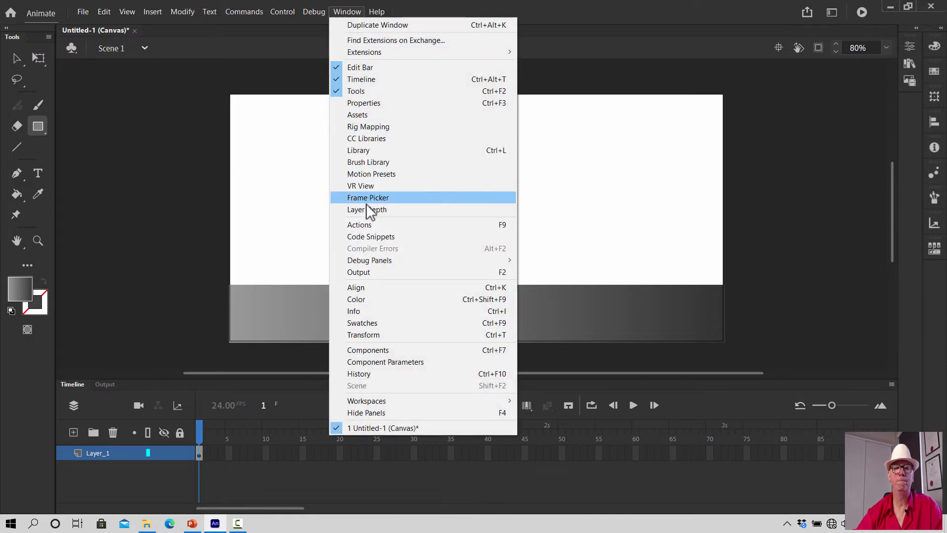
left_click(367, 299)
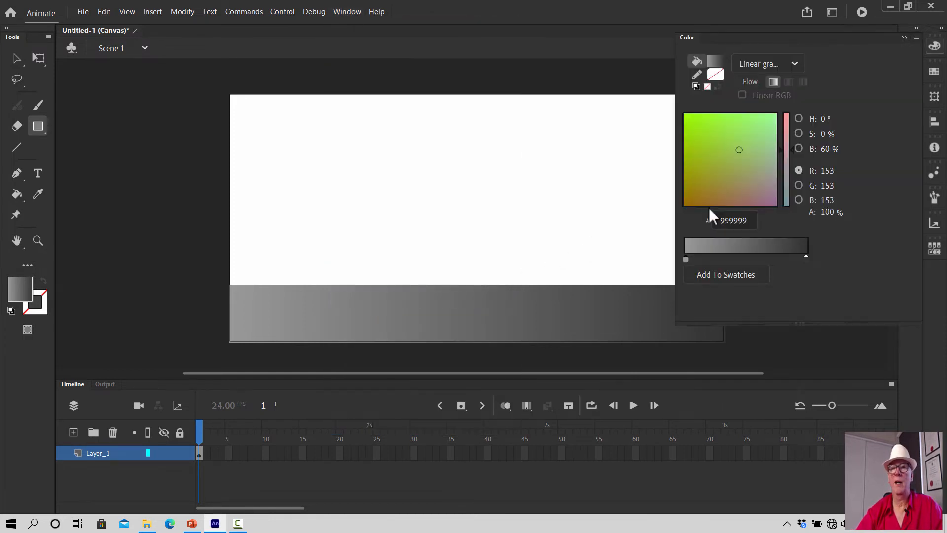
double_click(685, 257)
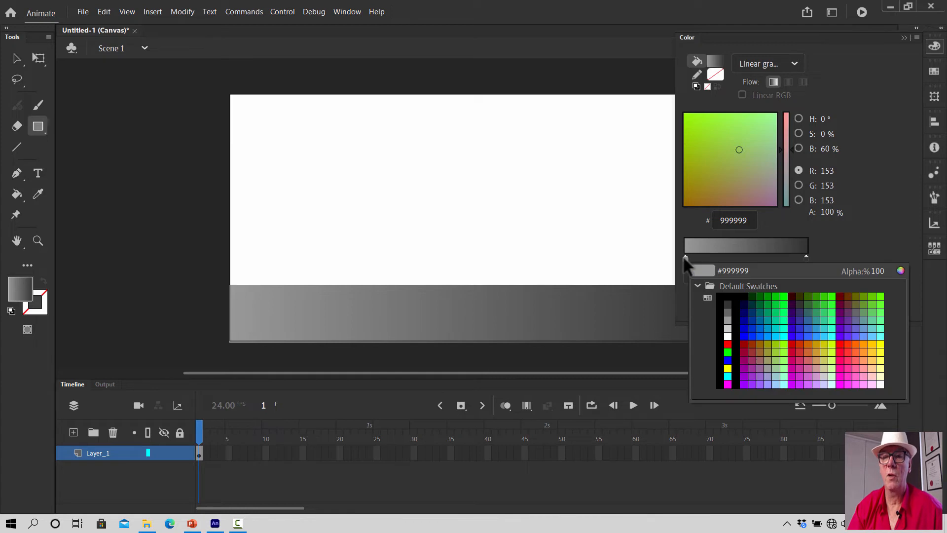
left_click(775, 333)
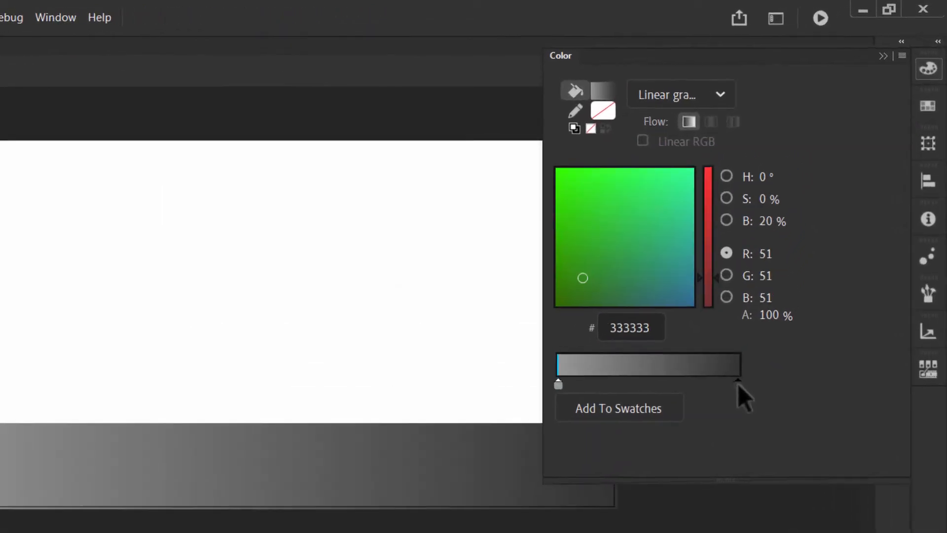
double_click(806, 256)
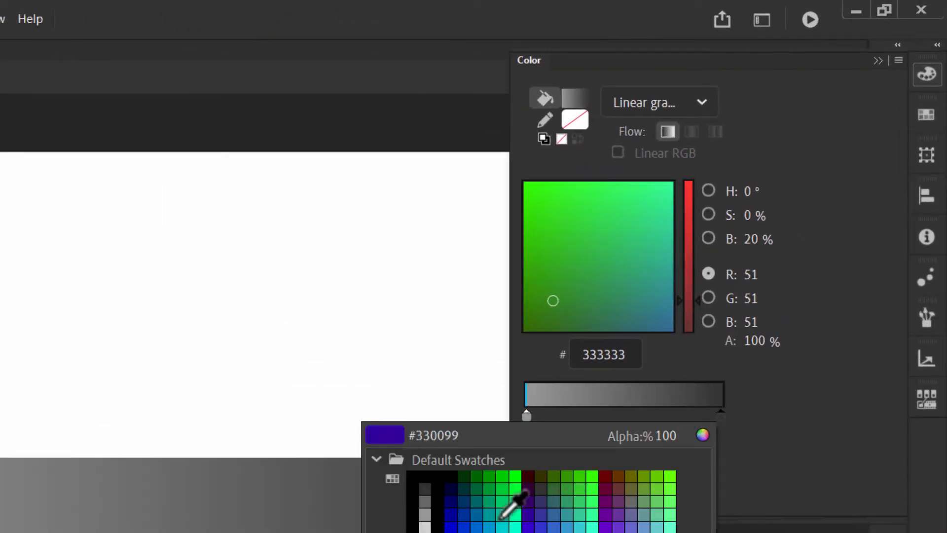
left_click(556, 514)
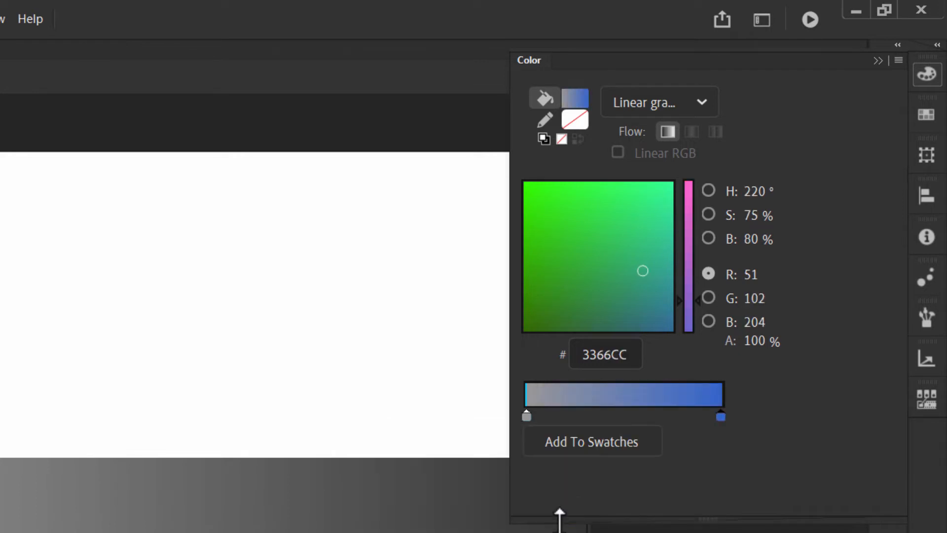
Move the light blue color stop slightly away from the gray stop at the start of the fill gradient
left_click(526, 416)
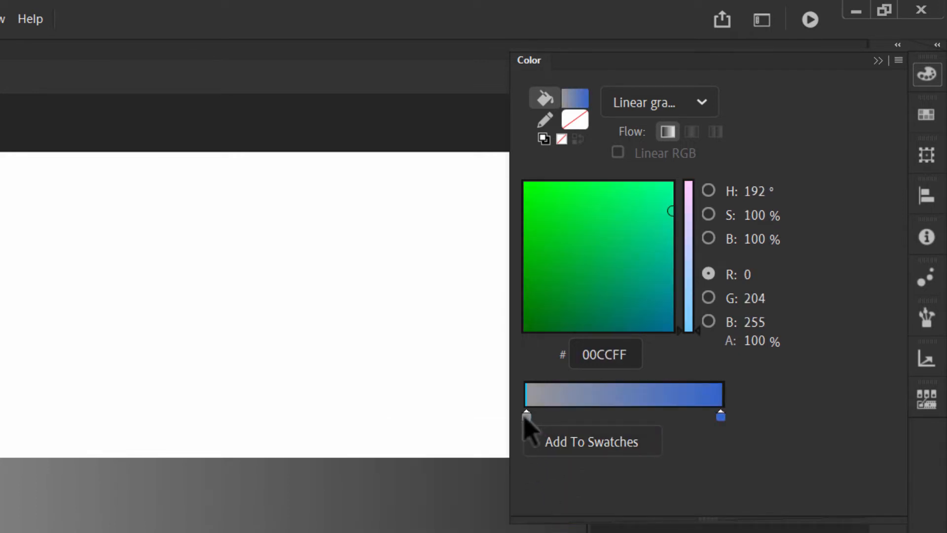
left_click(527, 418)
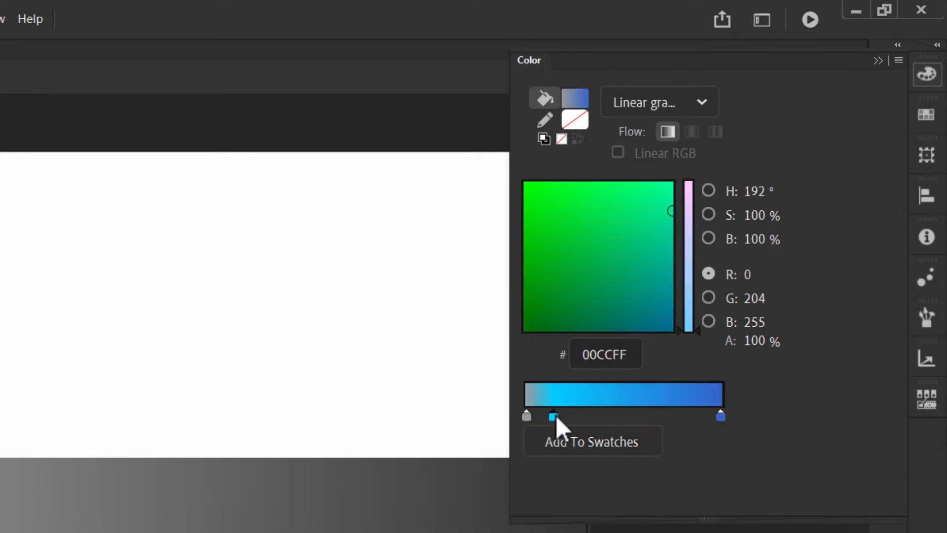
left_click_drag(555, 415, 556, 419)
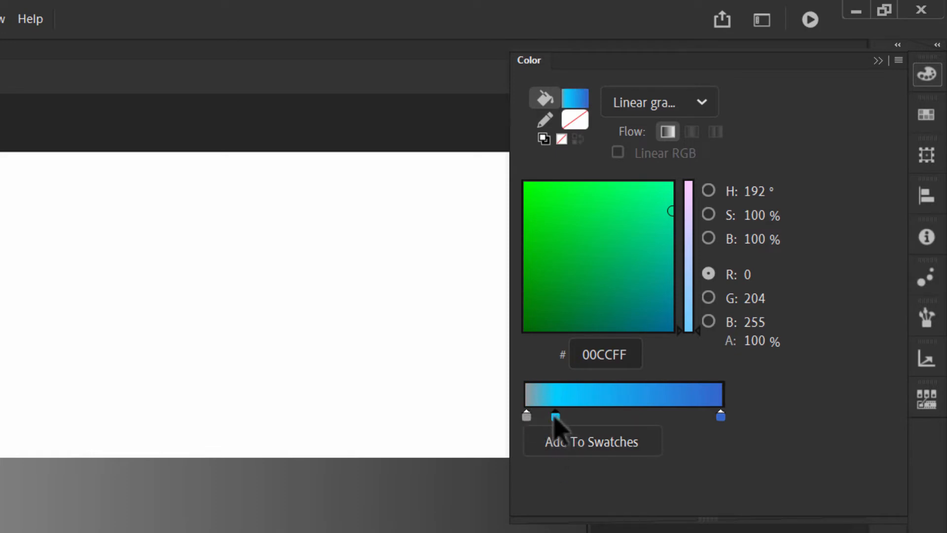
Remove the gray stop from the fill gradient and draw a blue gradient rectangle covering the stage above the gray ground
left_click(525, 416)
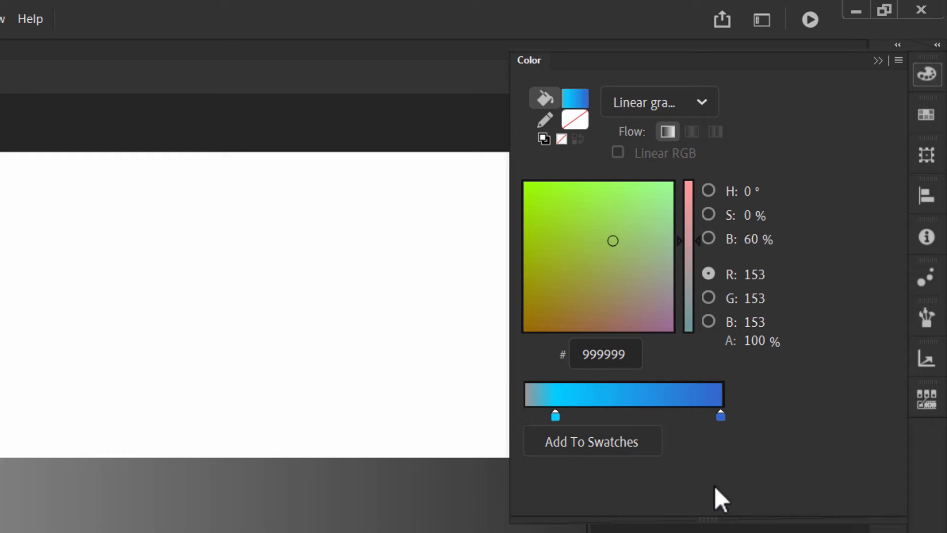
left_click_drag(714, 485, 714, 485)
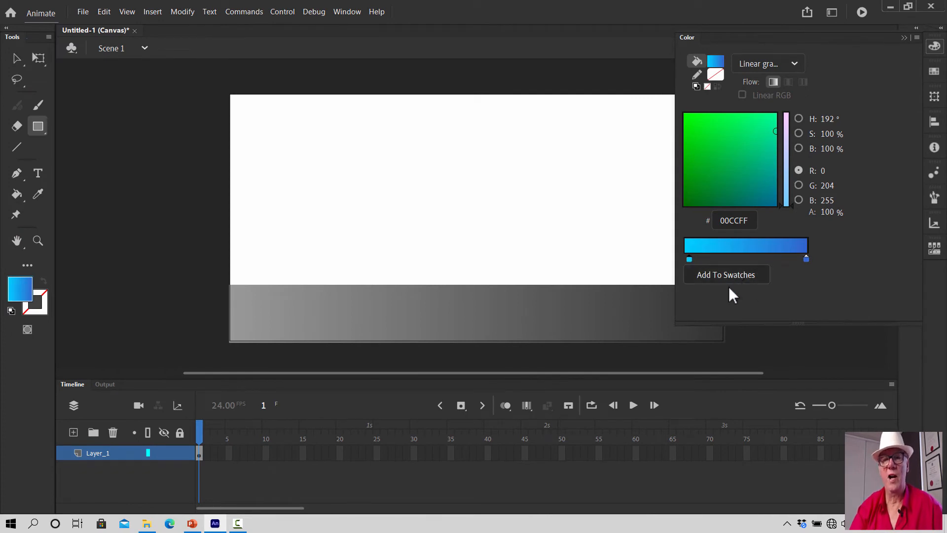
left_click(903, 37)
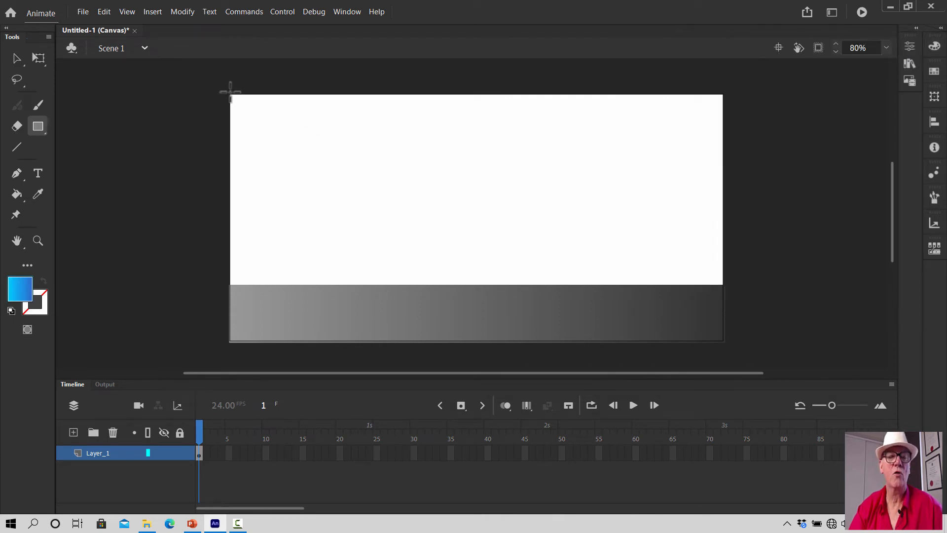
left_click_drag(230, 92, 727, 282)
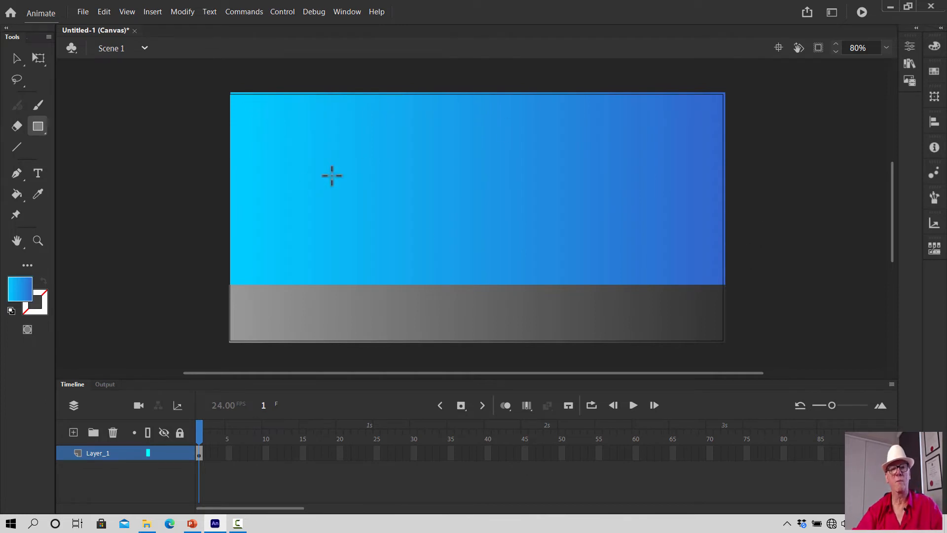
left_click(17, 58)
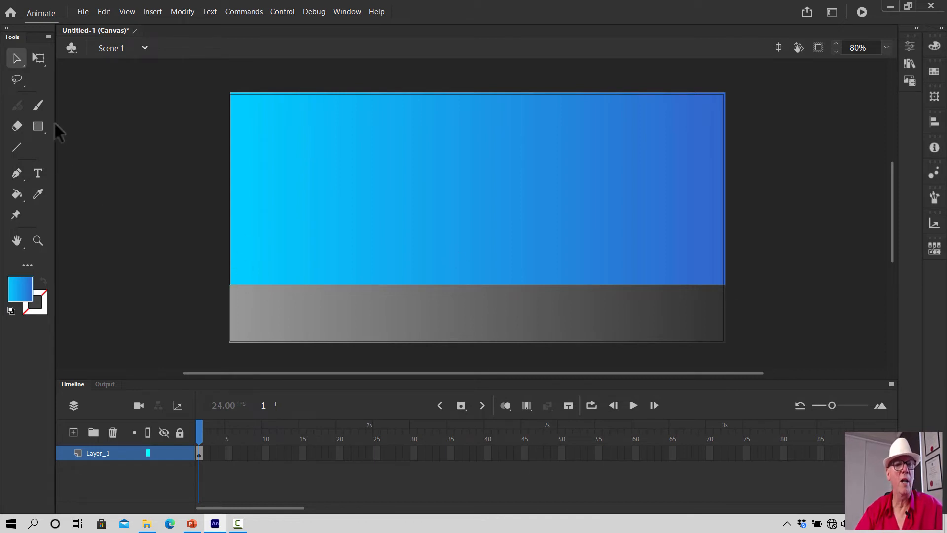
Choose the Line tool and set both the fill and stroke colors to black
left_click(18, 148)
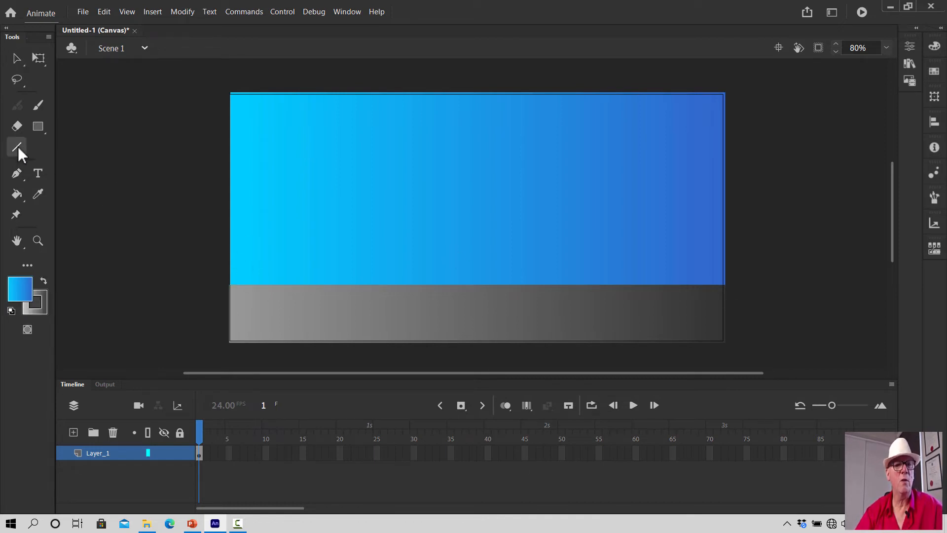
left_click(19, 292)
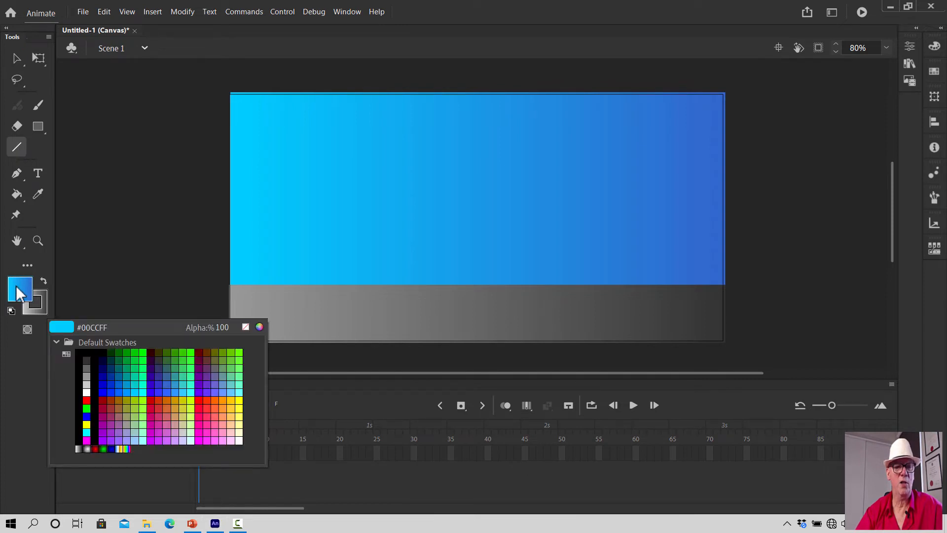
left_click(85, 352)
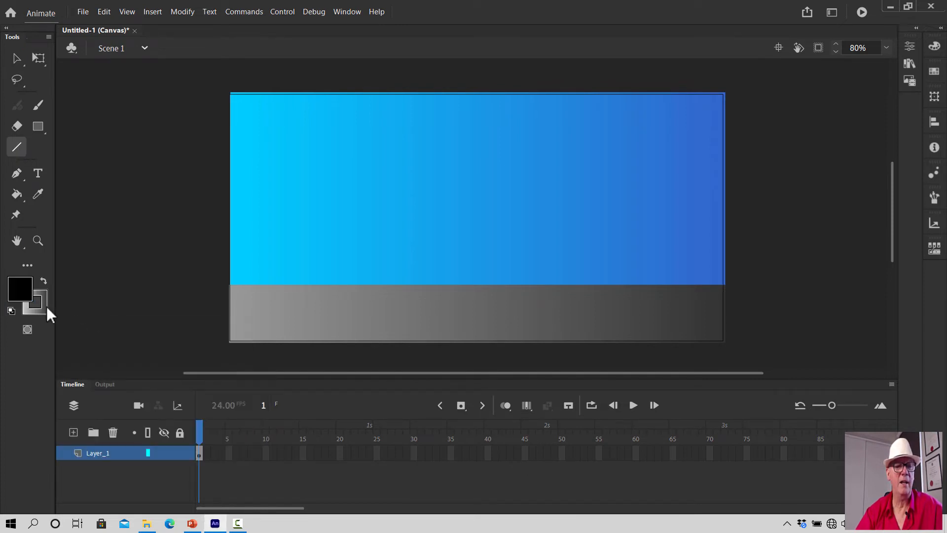
left_click(47, 306)
left_click(85, 351)
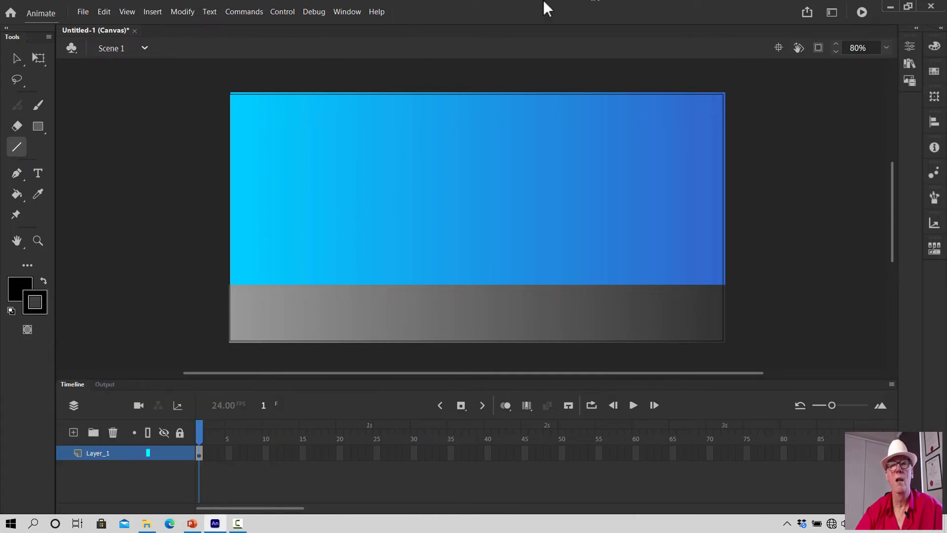
Set the line's stroke size to 10 and draw a horizontal line across the stage where the blue and gray rectangles meet
left_click(348, 12)
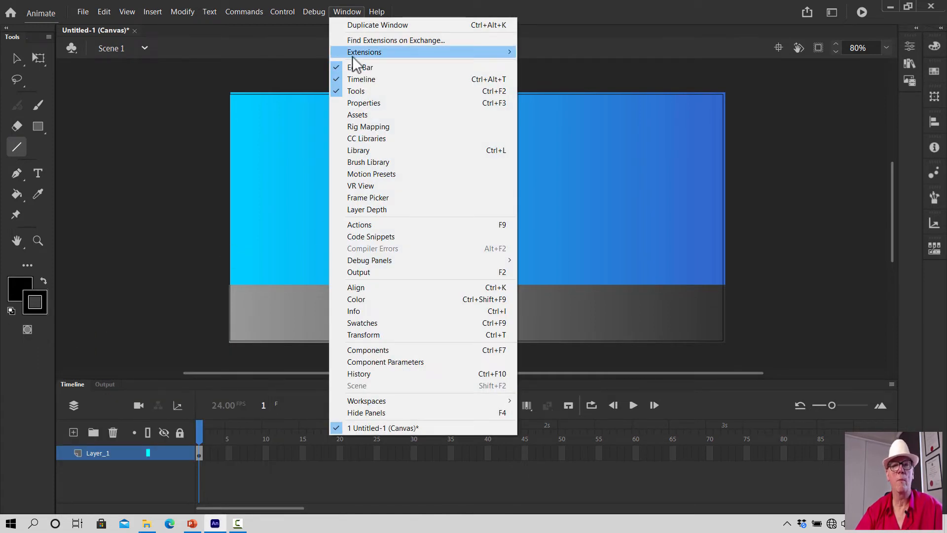
left_click(365, 104)
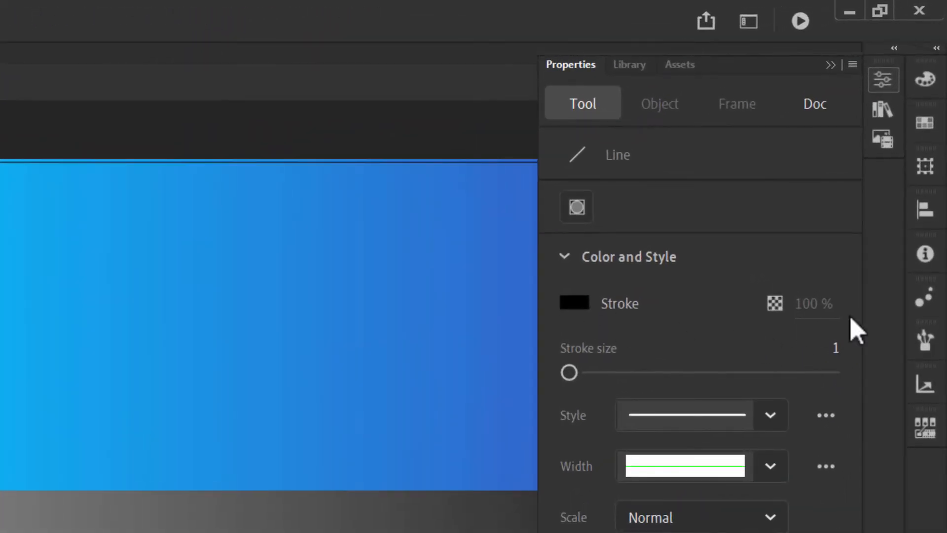
left_click(836, 349)
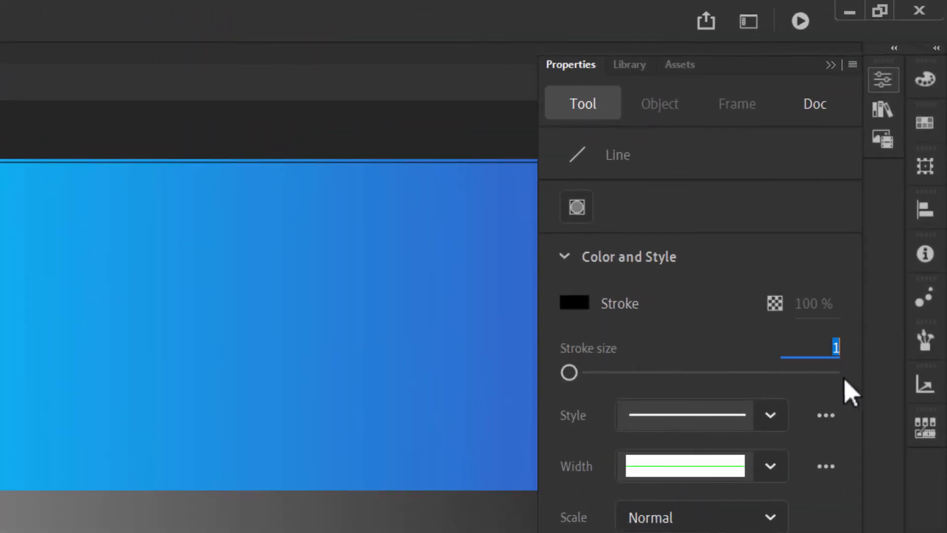
type("10")
key("Return")
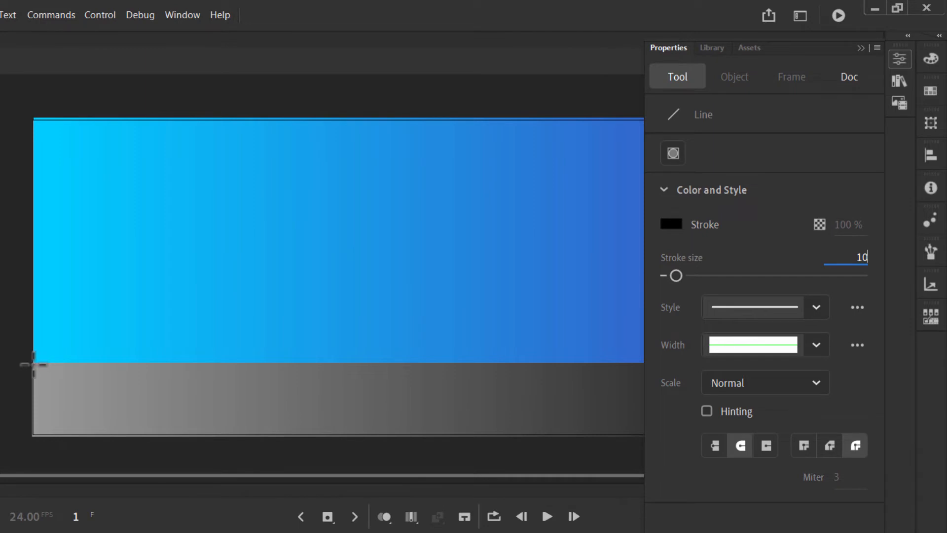
mouse_move(31, 362)
left_mouse_down()
mouse_move(376, 371)
mouse_move(636, 352)
mouse_move(671, 357)
left_mouse_up()
left_click(18, 55)
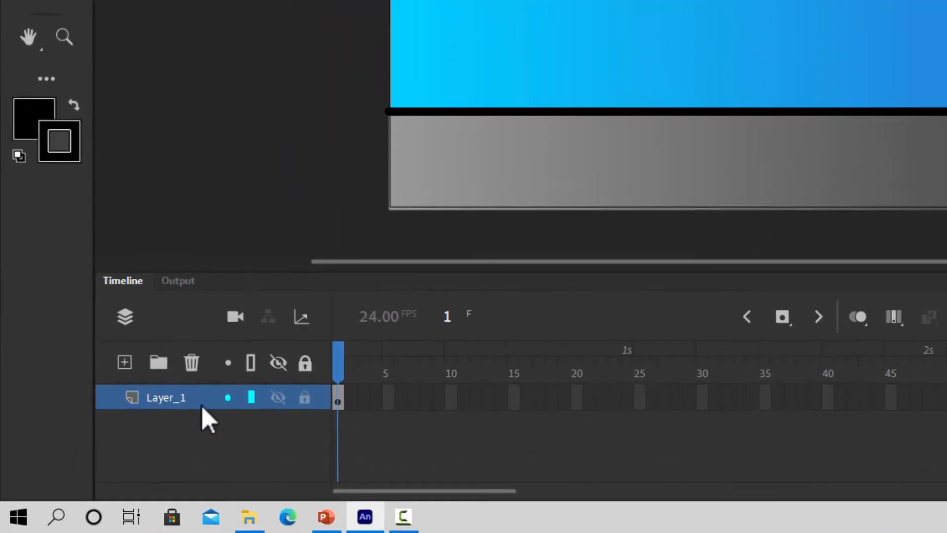
Rename Layer_1 as Background and lock the layer
double_click(172, 401)
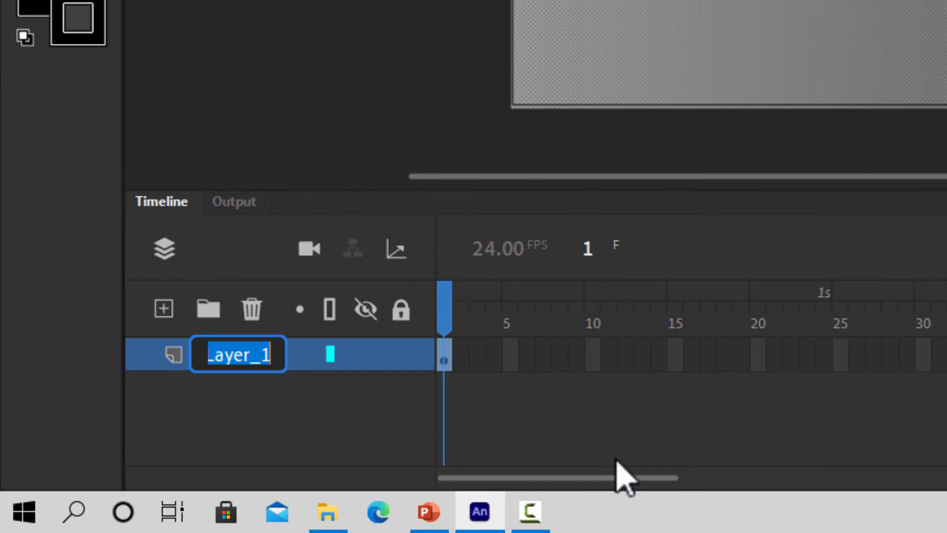
key("BackSpace")
type("Bac")
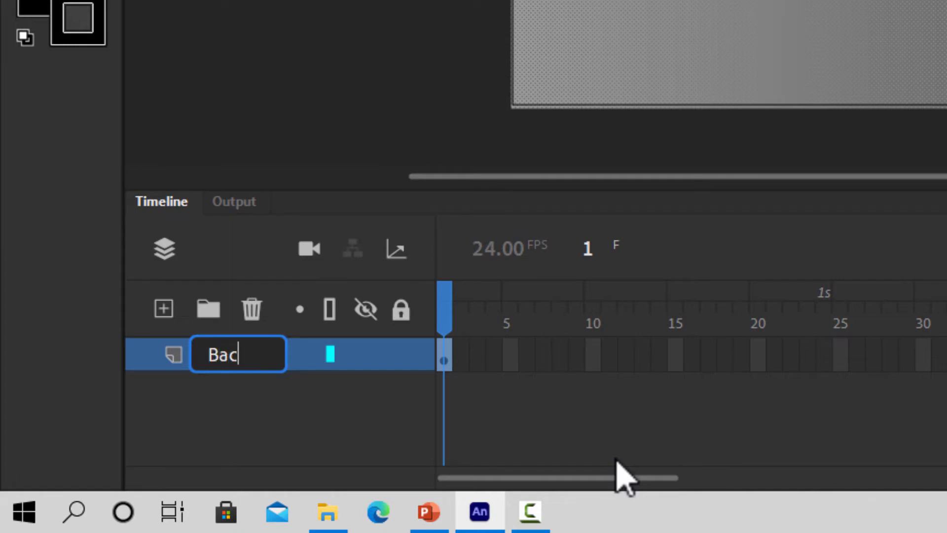
type("kgrpd")
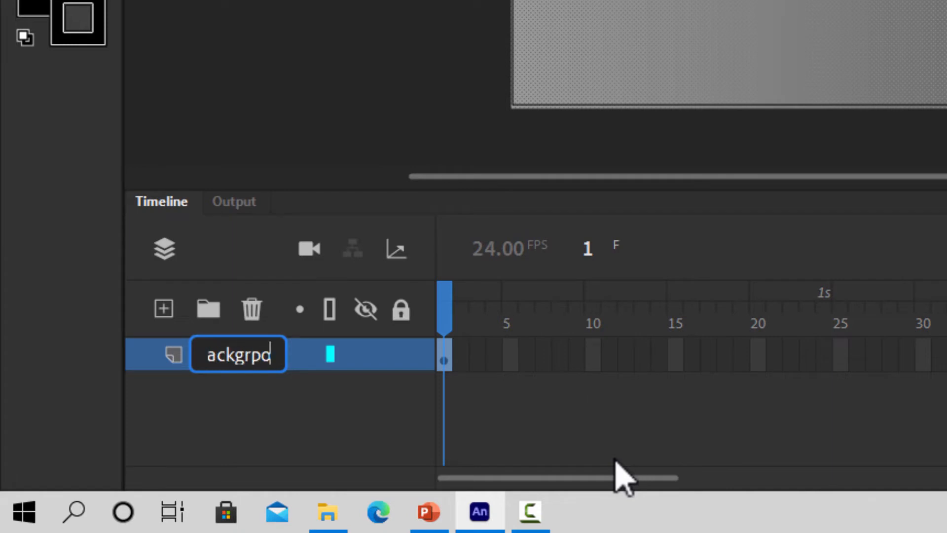
key("BackSpace")
type("ound")
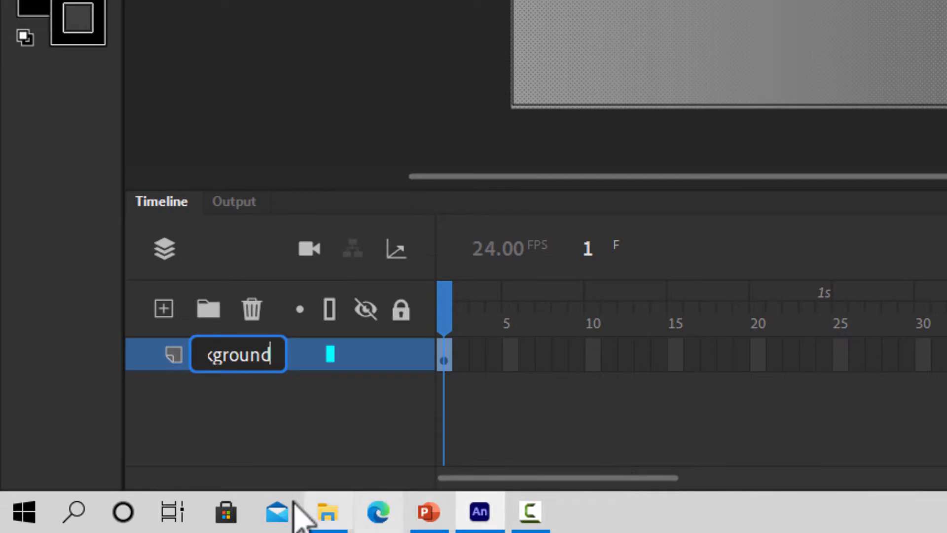
left_click(246, 400)
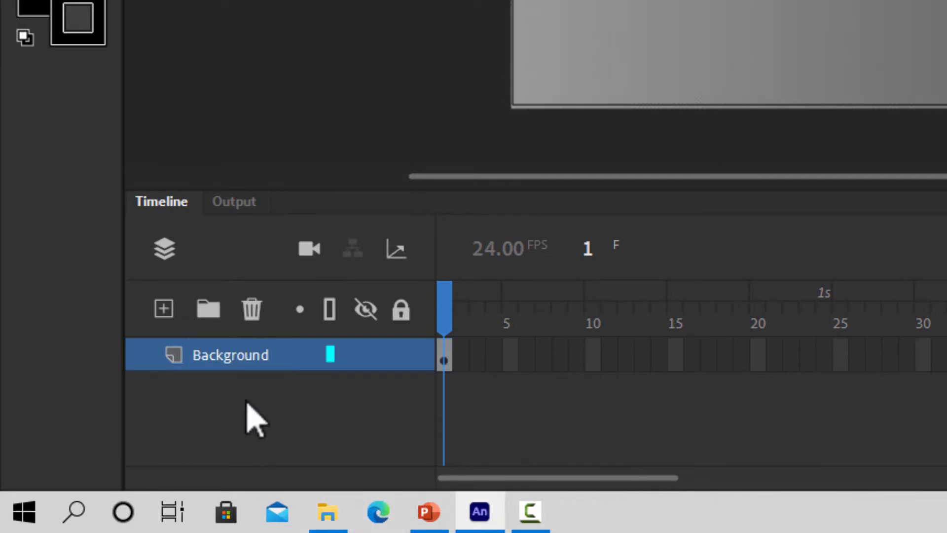
left_click(400, 355)
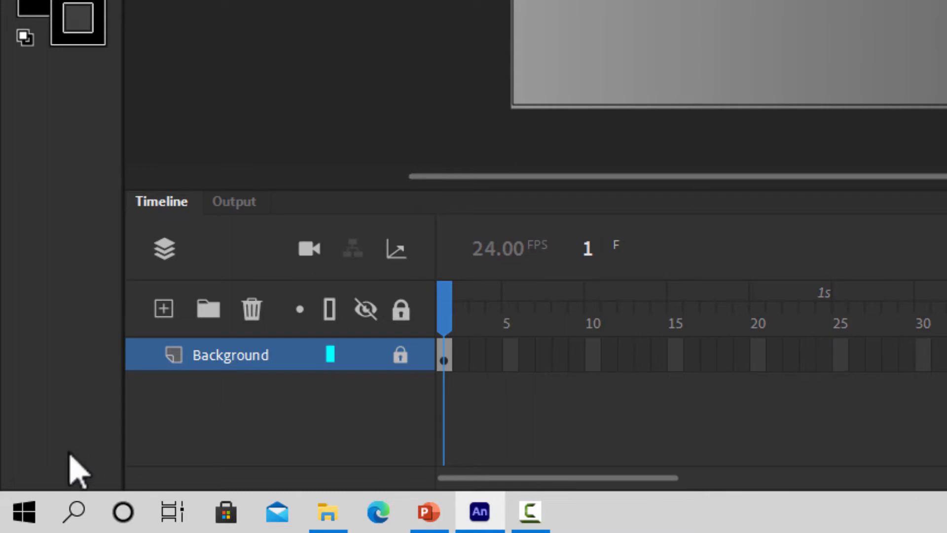
Add a new layer above Background and name it Ramp
left_click(164, 311)
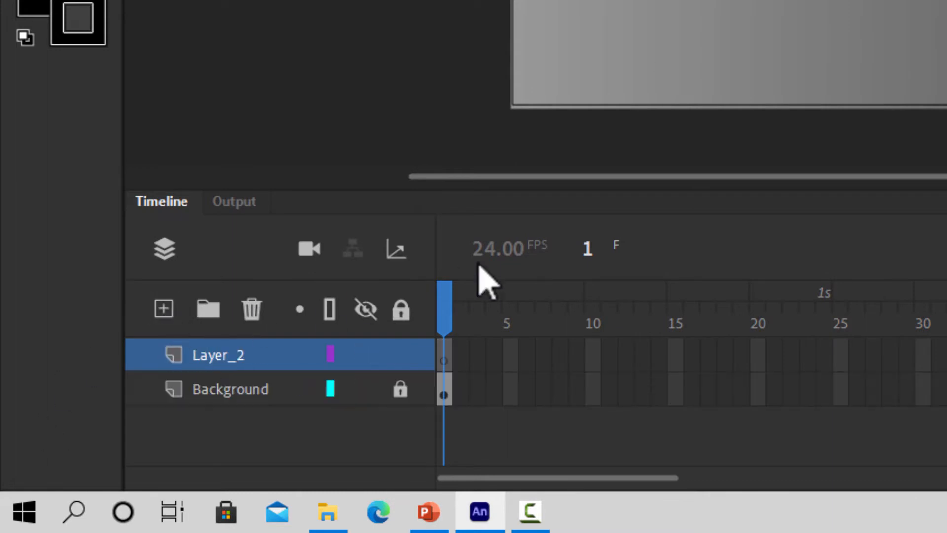
double_click(258, 359)
key("BackSpace")
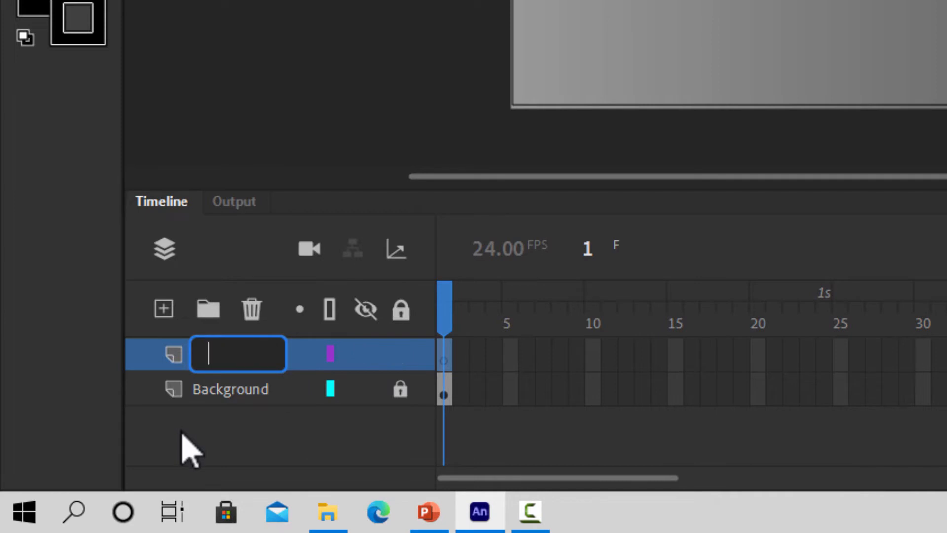
type("Ramp")
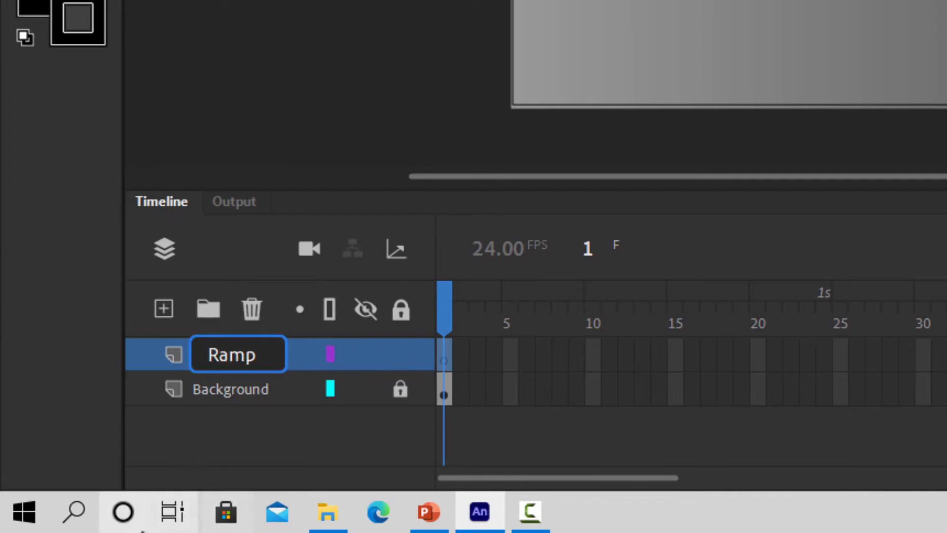
left_click(140, 363)
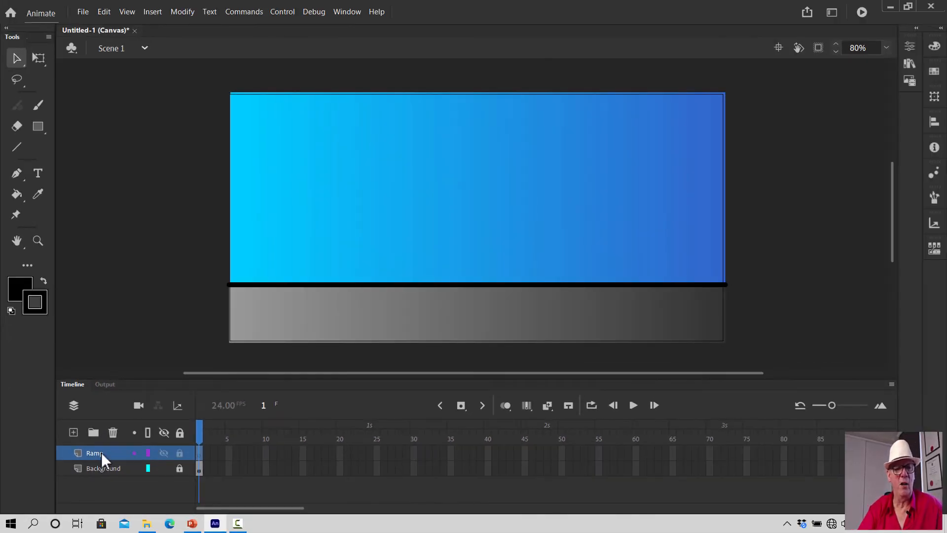
Start an import to the library and browse to the L4DOWNLOADS folder inside L4A_Frame_By_Frame
left_click(80, 12)
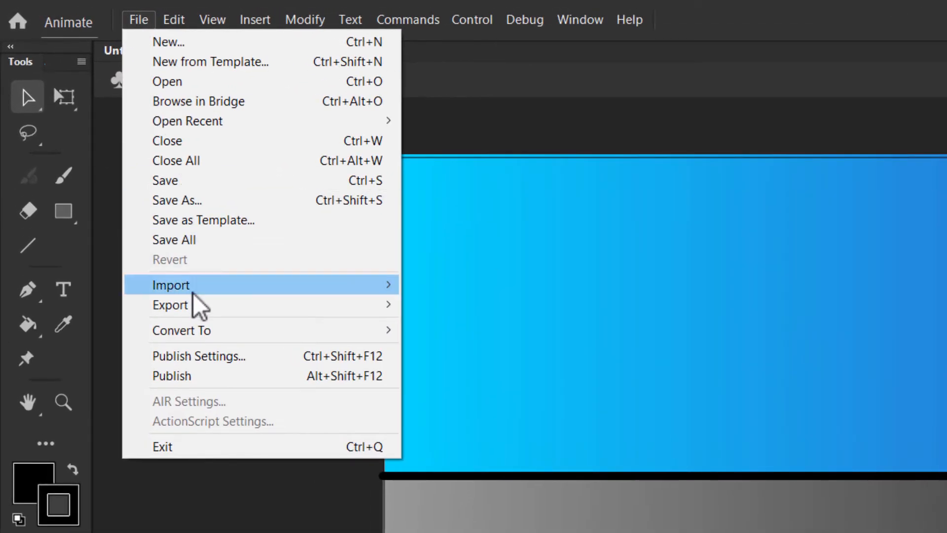
mouse_move(120, 181)
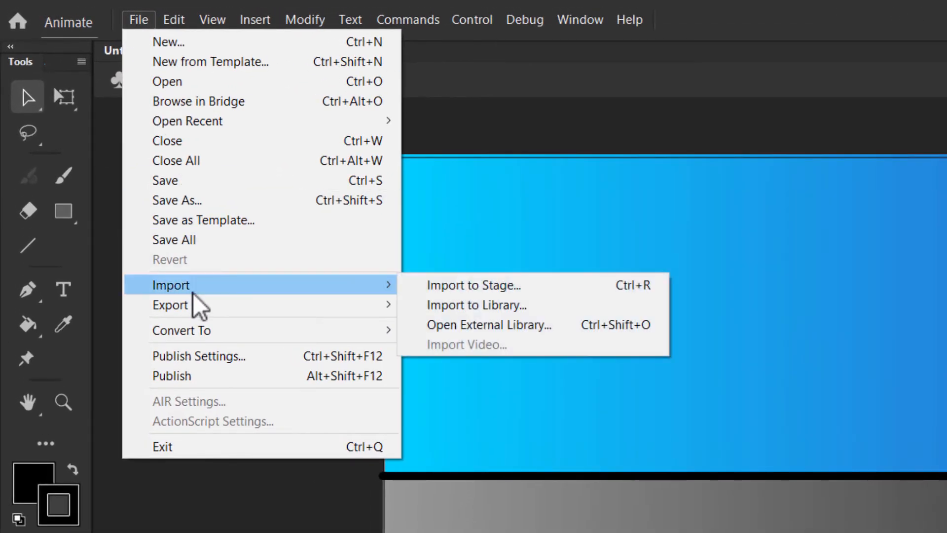
left_click(520, 306)
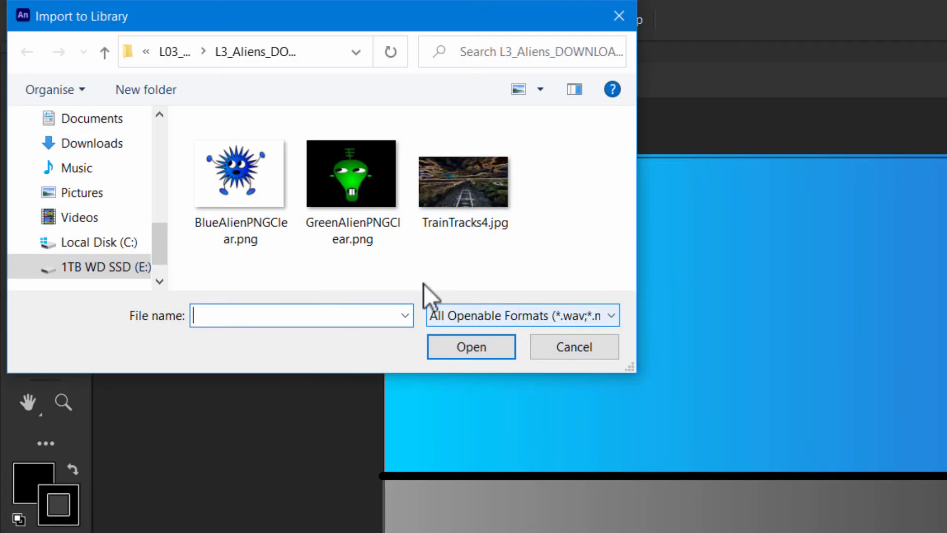
left_click(173, 50)
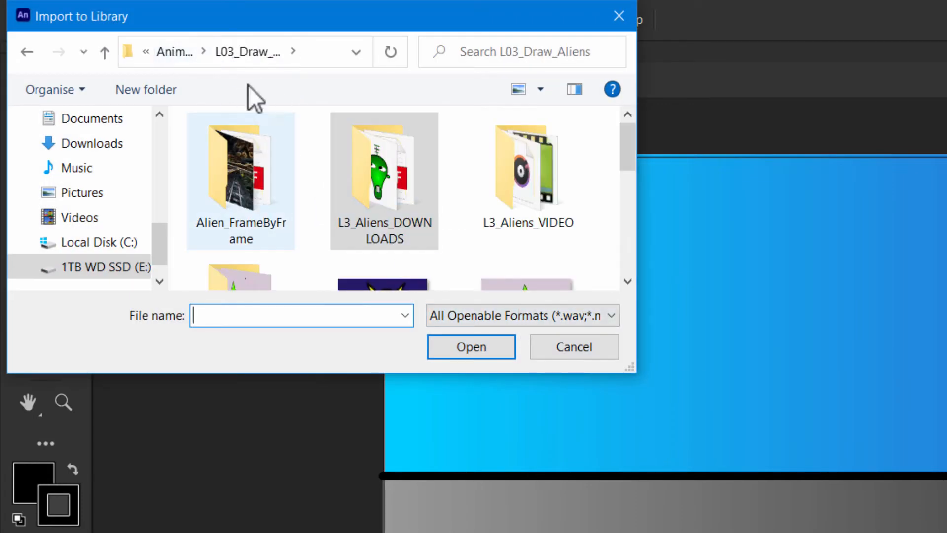
left_click(180, 54)
scroll(297, 269, "down", 1)
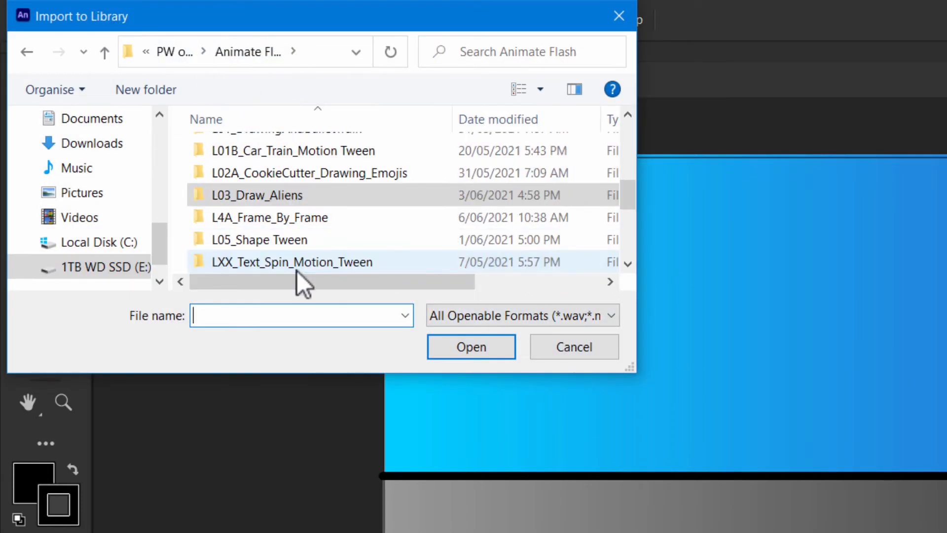
double_click(260, 219)
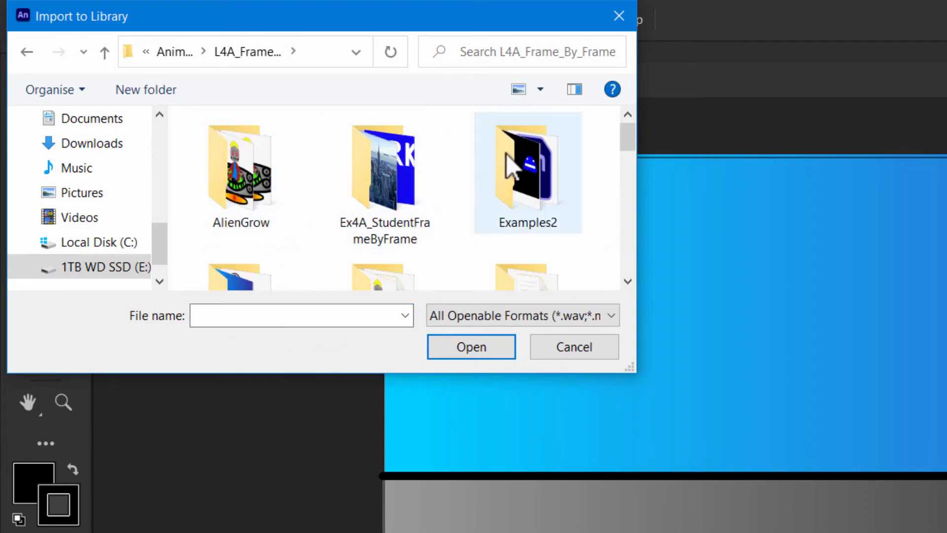
left_click_drag(627, 137, 632, 161)
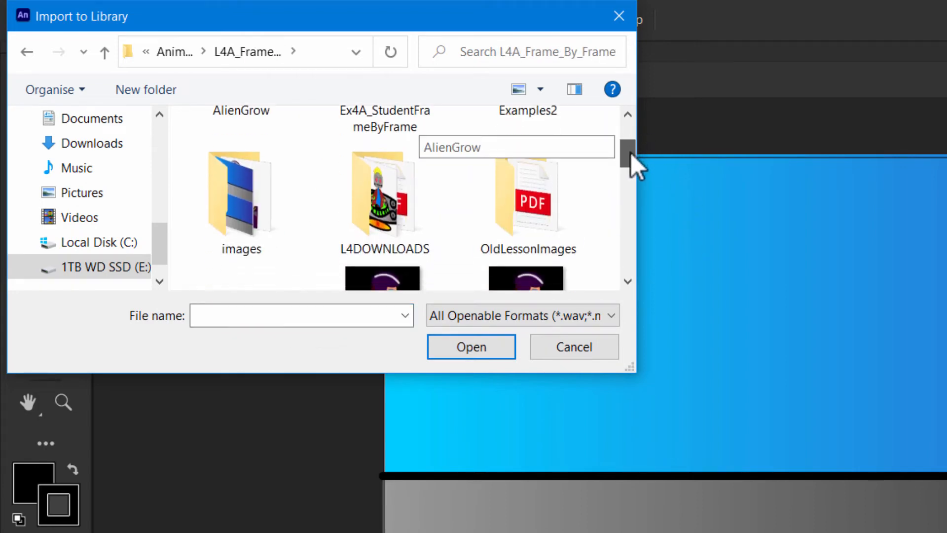
left_click(402, 198)
double_click(402, 197)
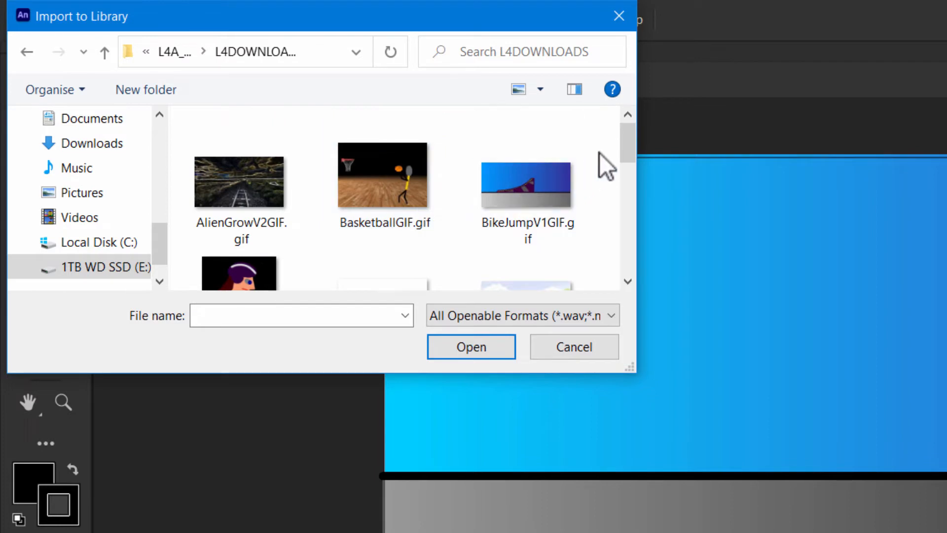
Import RampPassyV2PNG.png into the library and show the document's Library
left_click_drag(624, 143, 622, 237)
left_click(249, 177)
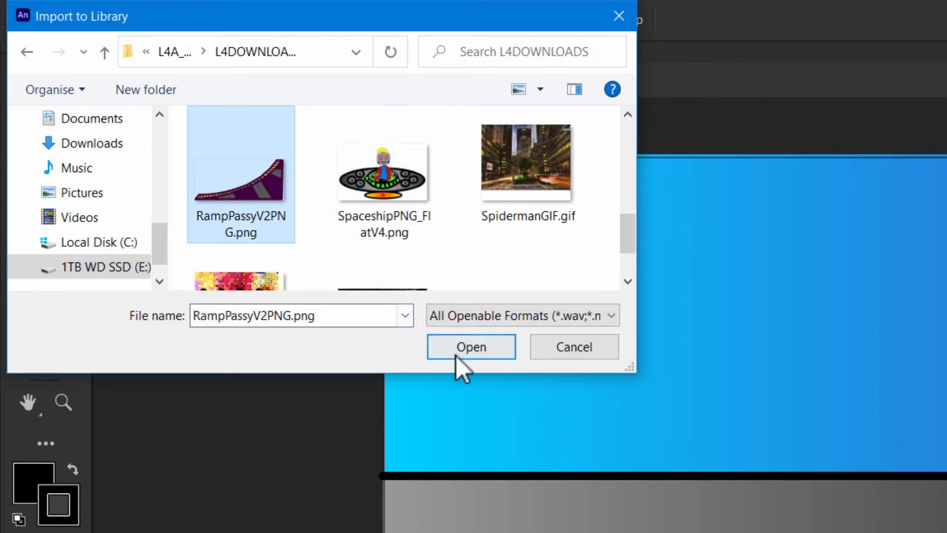
left_click(475, 342)
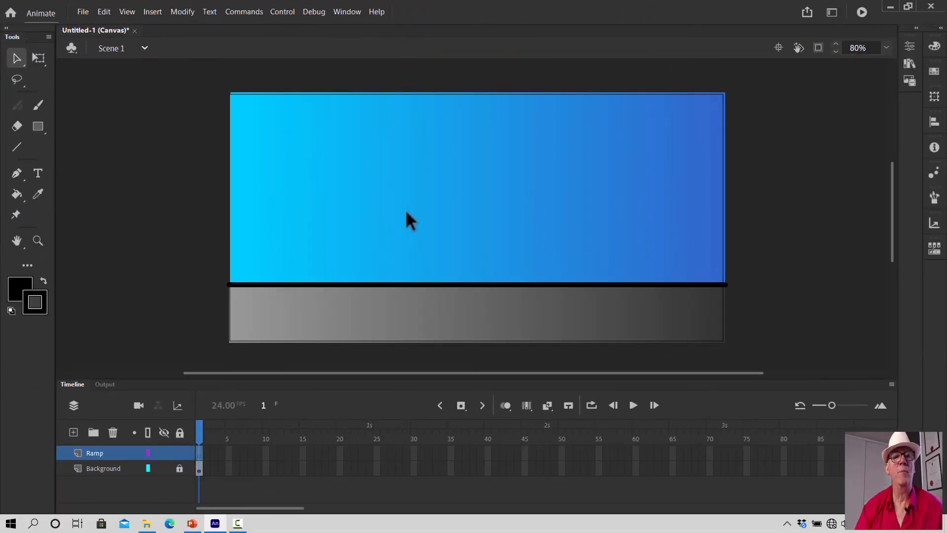
left_click(347, 11)
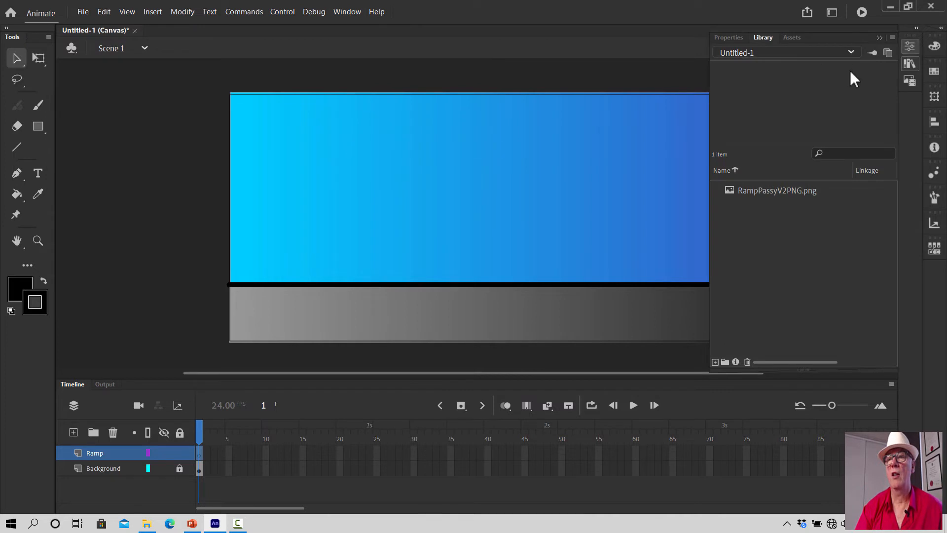
Place RampPassyV2PNG.png from the library onto the stage in the Ramp layer and collapse the Library
left_click(909, 64)
left_click(898, 81)
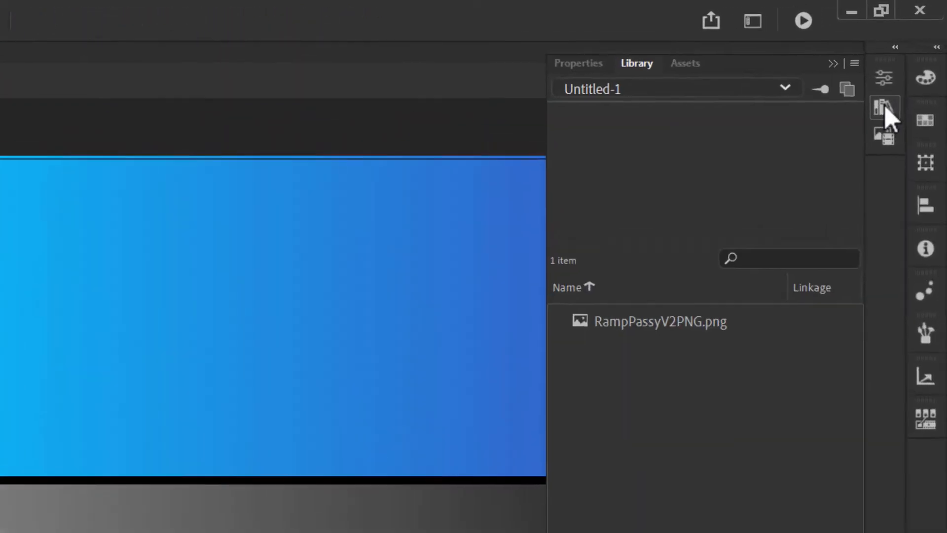
left_click(898, 81)
left_click(898, 81)
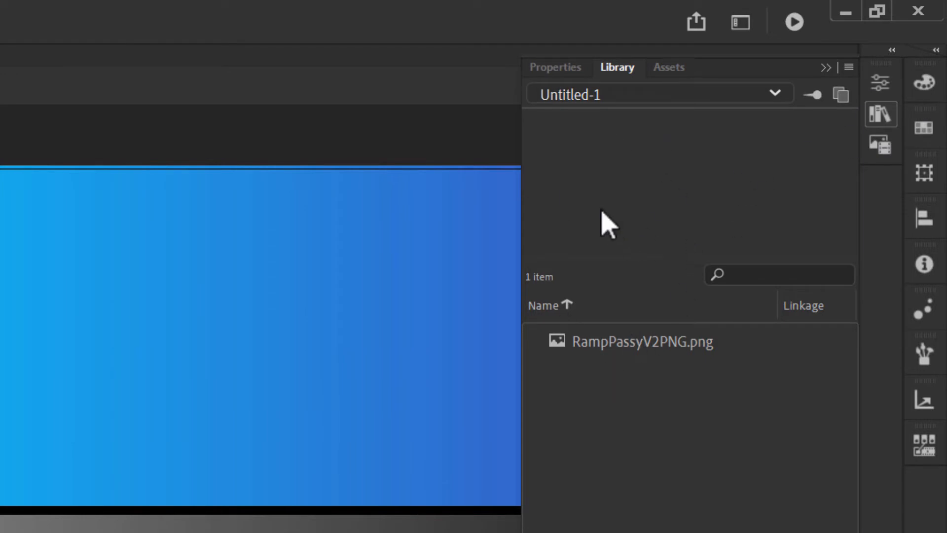
left_click(602, 341)
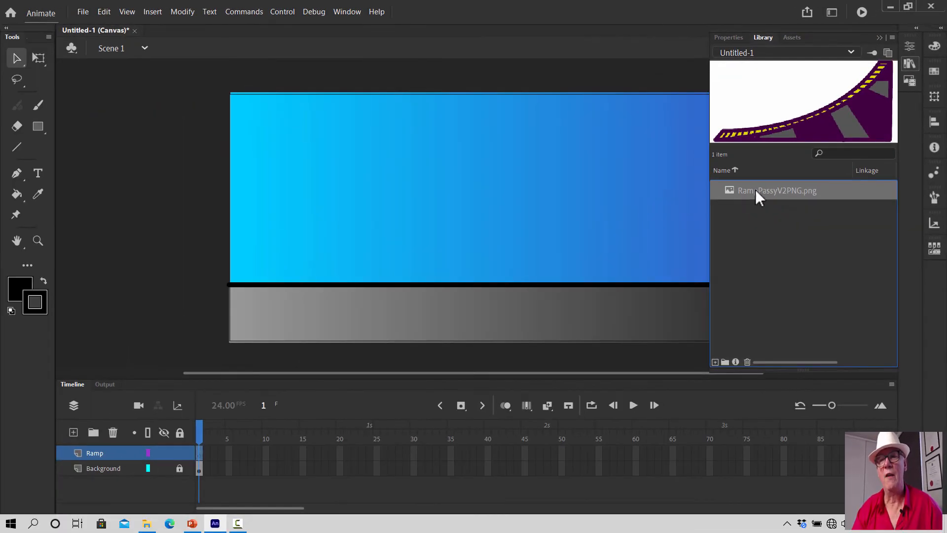
left_click_drag(769, 188, 577, 215)
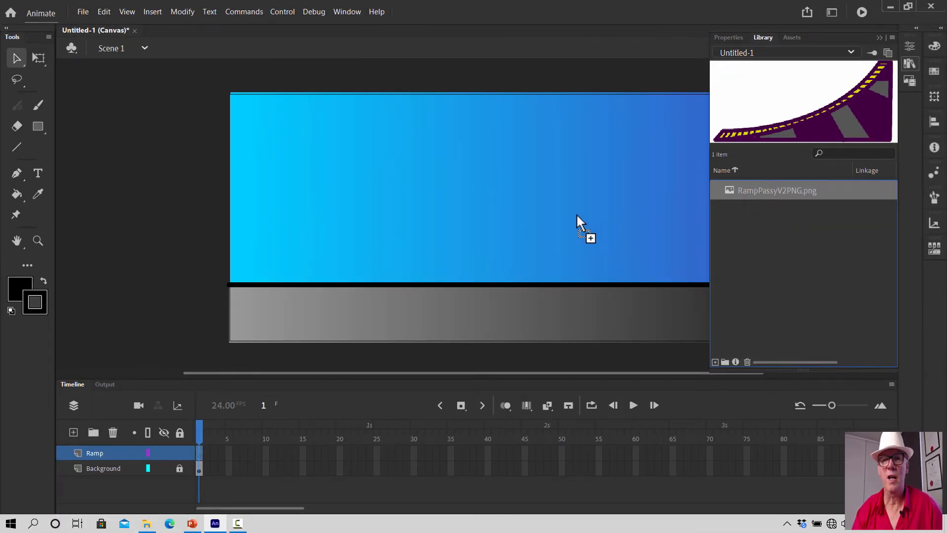
left_click_drag(450, 230, 451, 229)
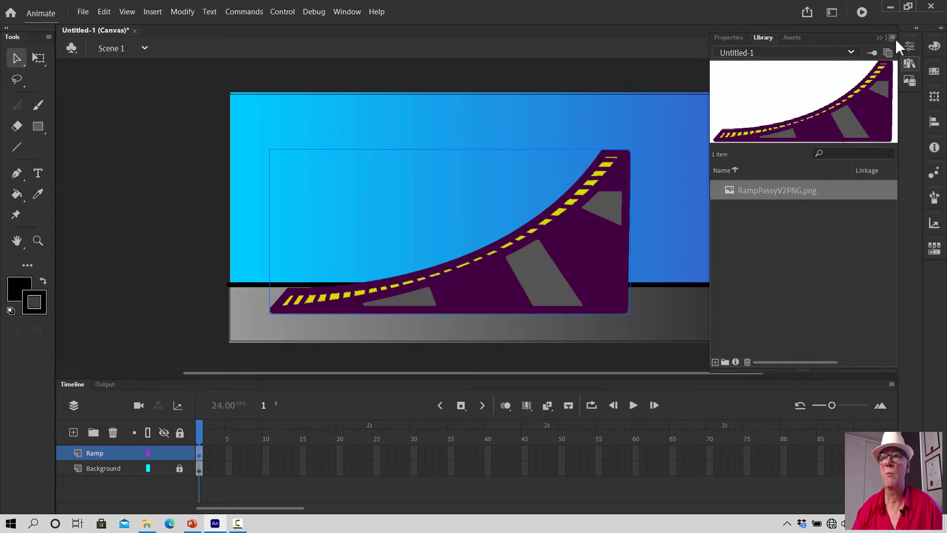
left_click(878, 37)
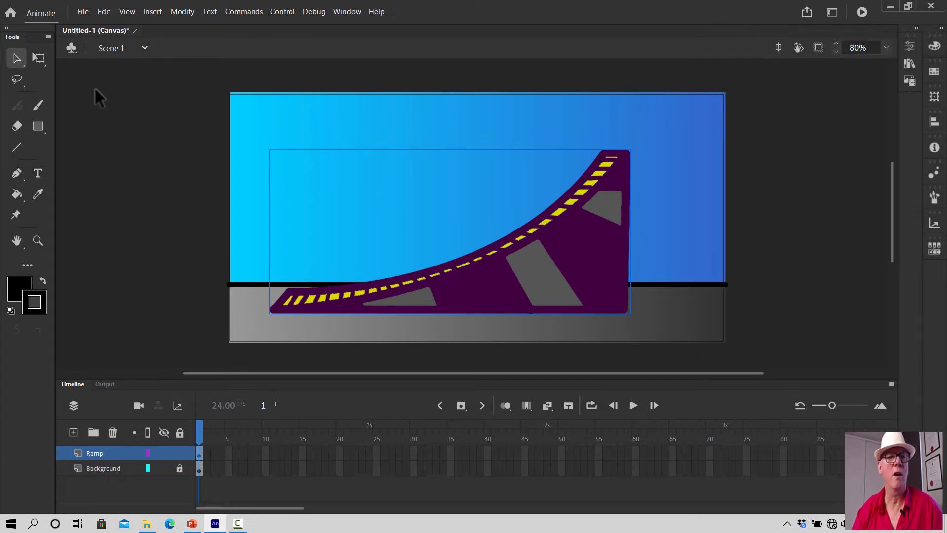
Shrink the ramp to about two-thirds of its width and half its height, and rest its base on the black ground line
left_click(43, 58)
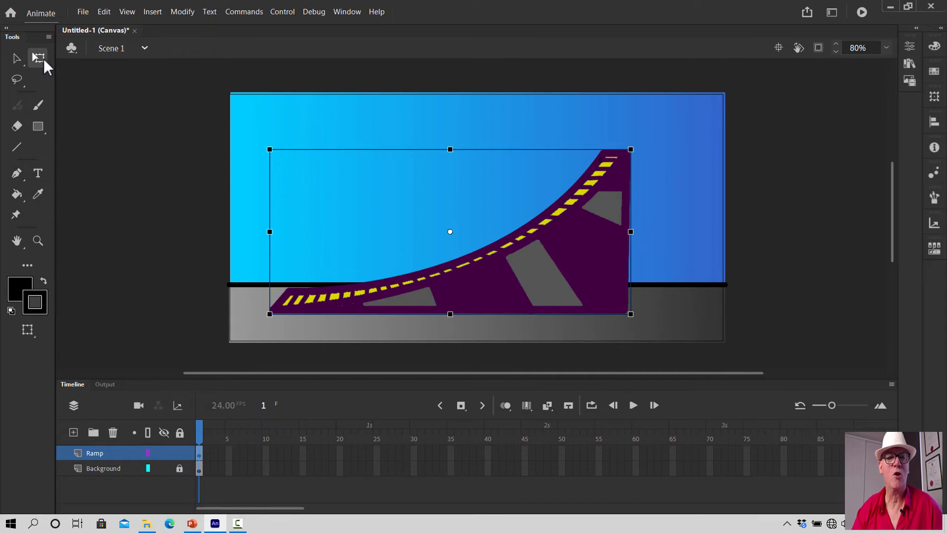
left_click_drag(270, 148, 323, 190)
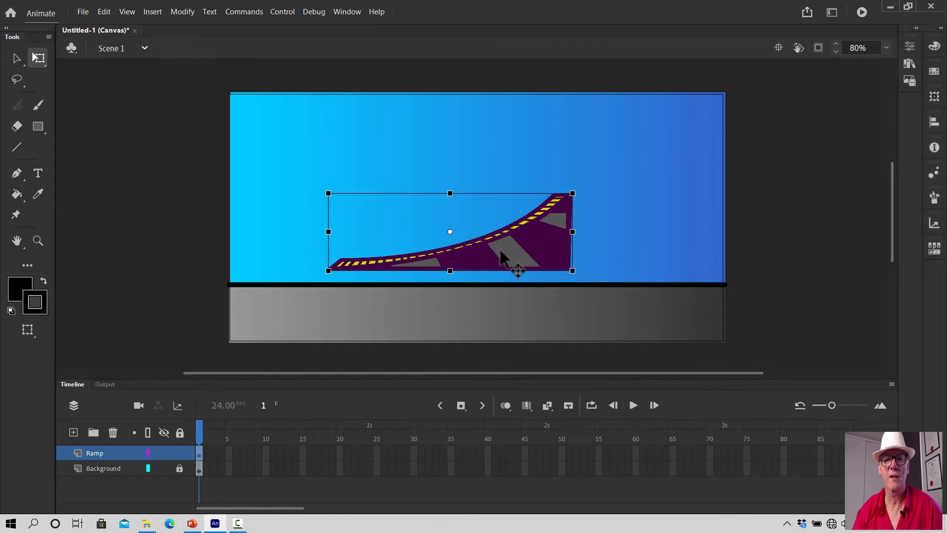
left_click_drag(495, 247, 497, 268)
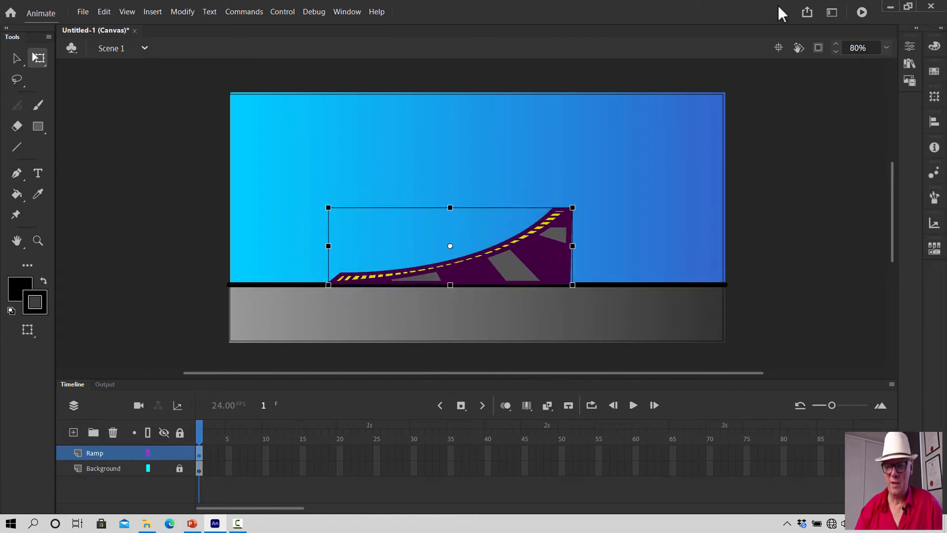
Nudge the ramp slightly up from the ground line and back down onto it
key("Up")
key("Up")
key("Up")
key("Up")
key("Up")
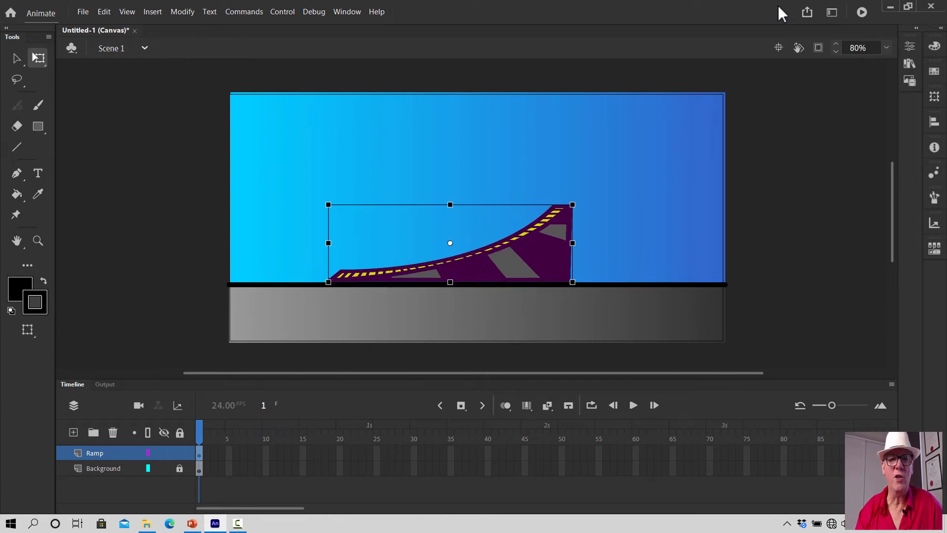
key("Down")
key("Down")
key("Down")
key("Down")
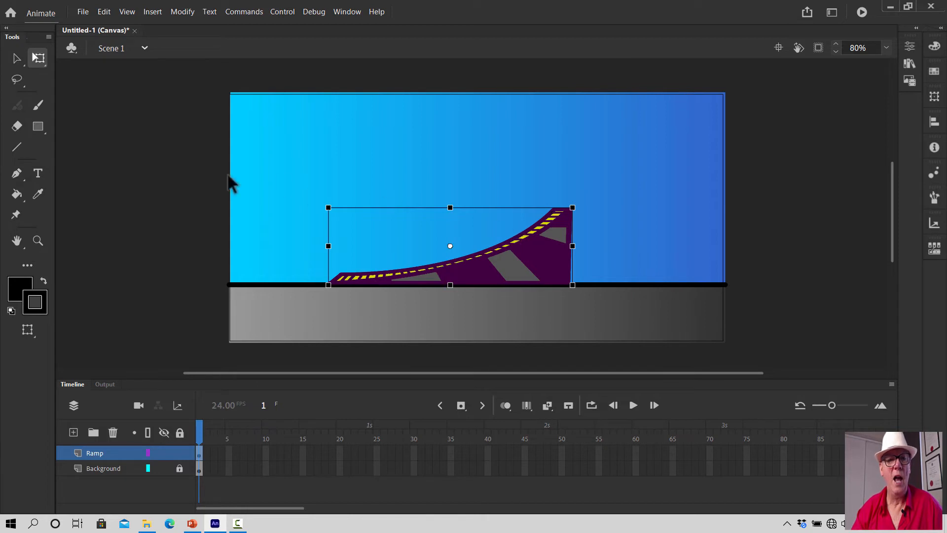
Nudge the ramp a short distance to the left along the ground line and deselect it
left_click(137, 212)
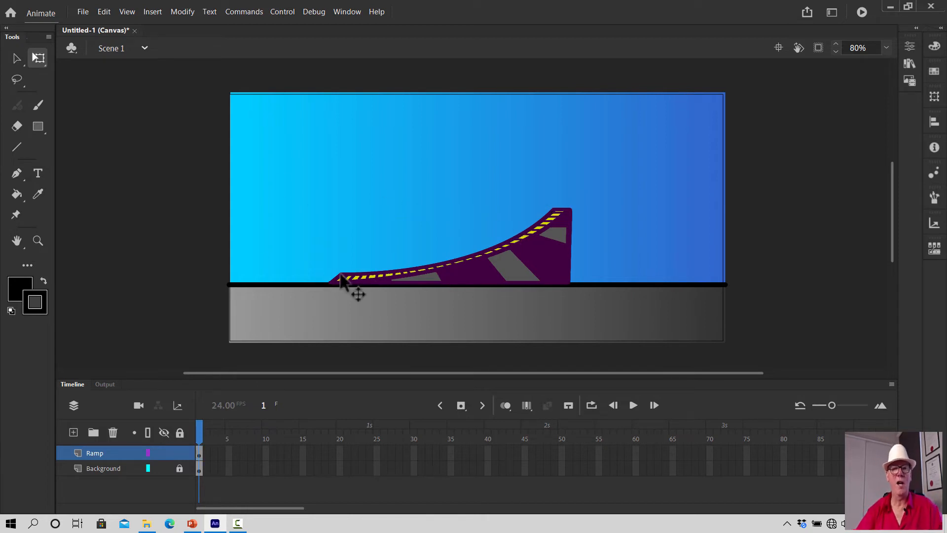
left_click(449, 277)
key("Left")
key("Left")
key("Left")
key("Left")
key("Left")
key("Left")
key("Left")
key("Left")
key("Left")
key("Left")
key("Left")
key("Left")
key("Left")
key("Left")
key("Left")
key("Left")
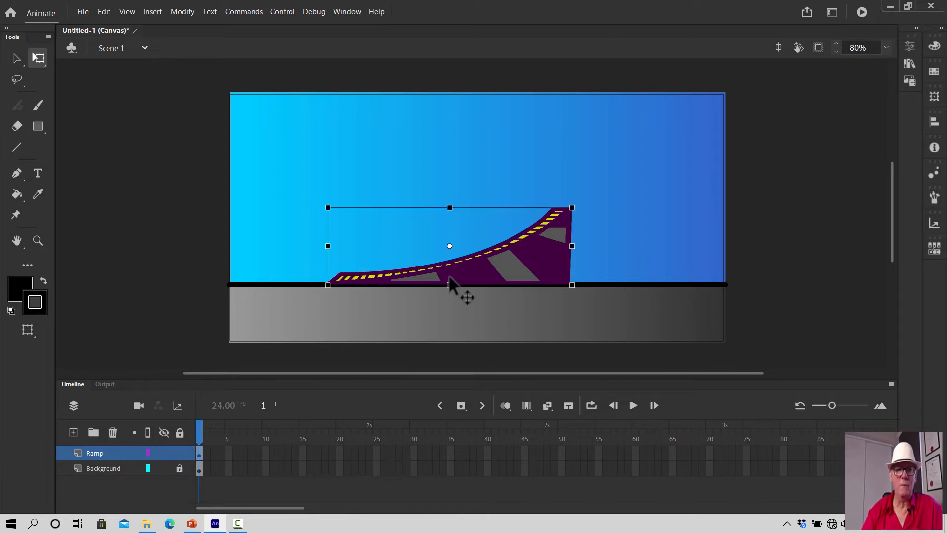
key("Left")
key("Left")
key("Left")
key("Left")
key("Left")
key("Left")
key("Left")
key("Left")
key("Left")
key("Left")
key("Left")
key("Left")
key("Left")
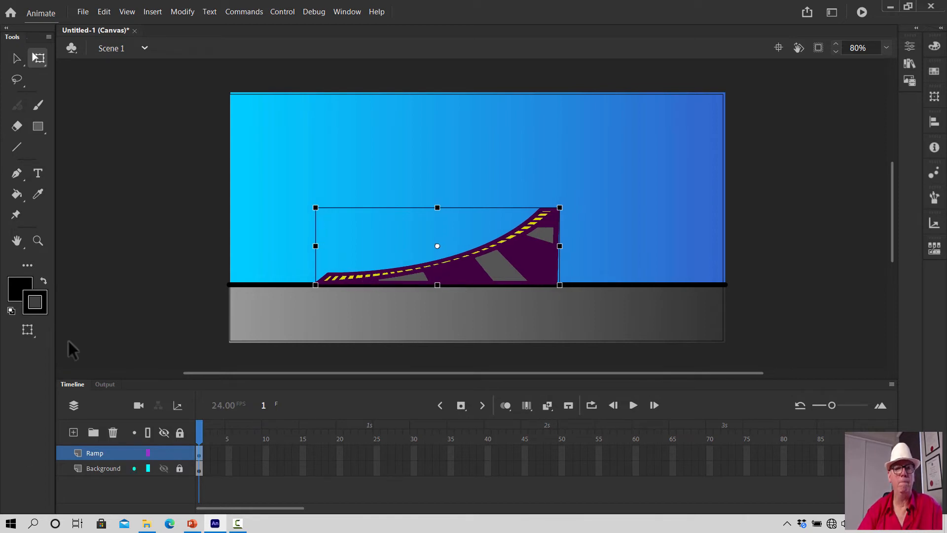
left_click(91, 250)
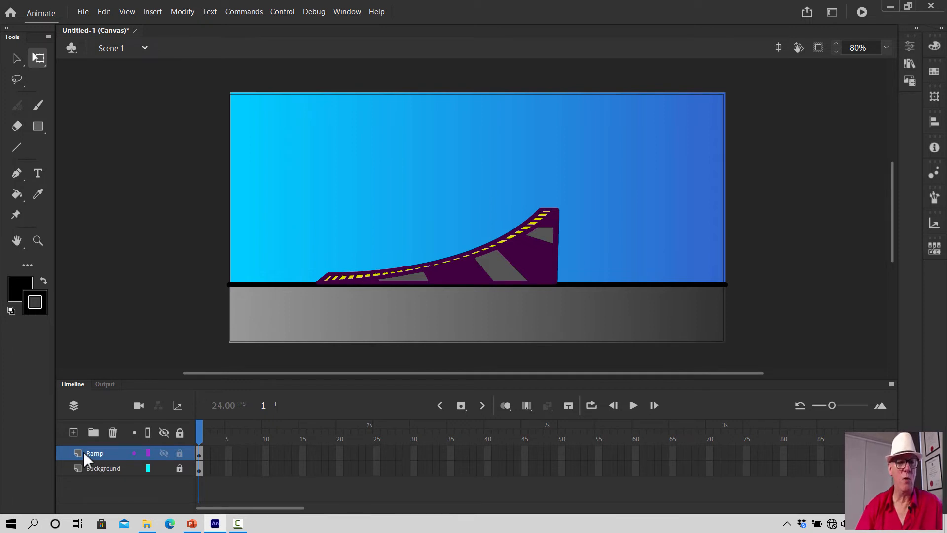
Lock the Ramp layer and add a new layer named Bike above it
left_click(179, 452)
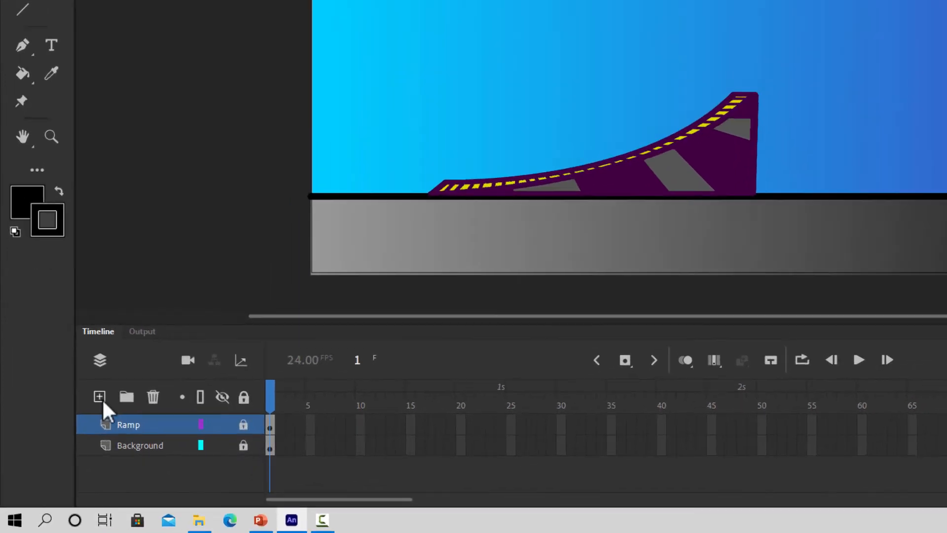
left_click(73, 431)
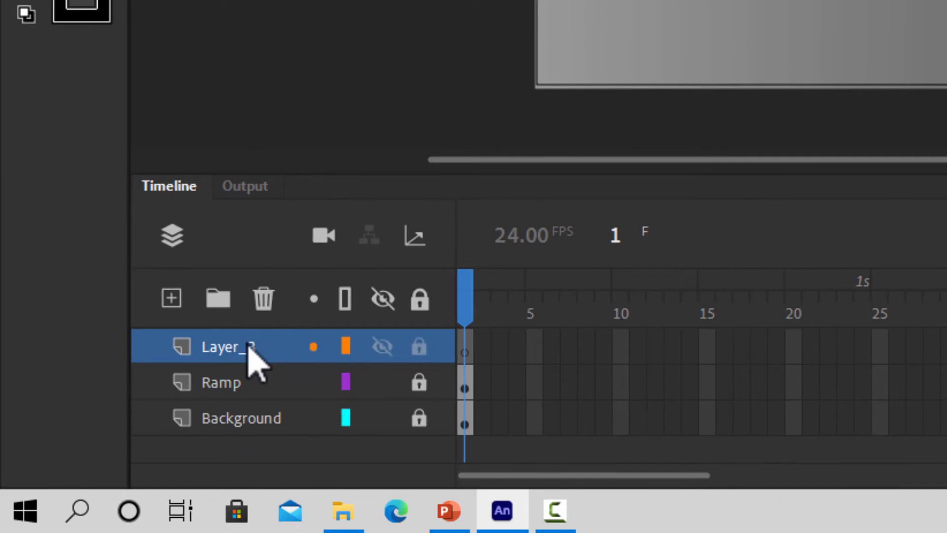
double_click(213, 371)
key("BackSpace")
type("B")
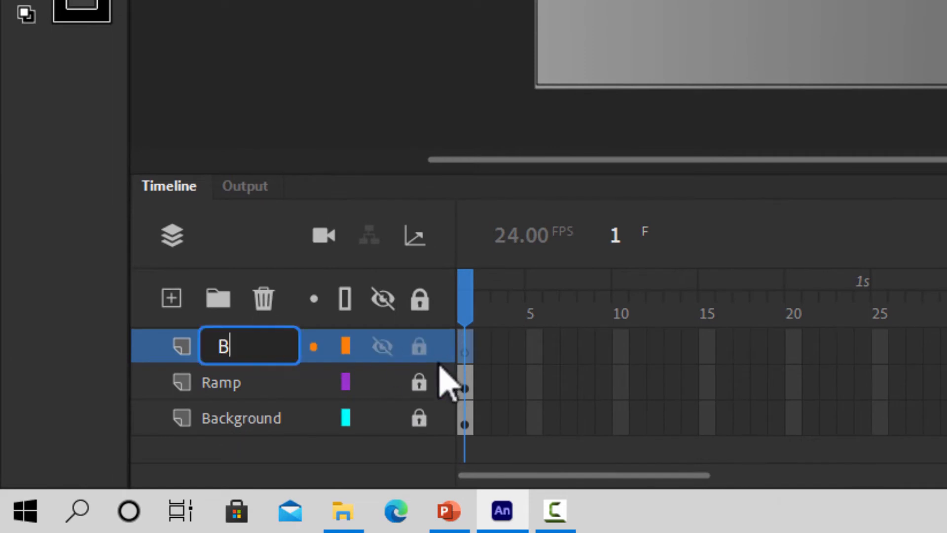
type("ike")
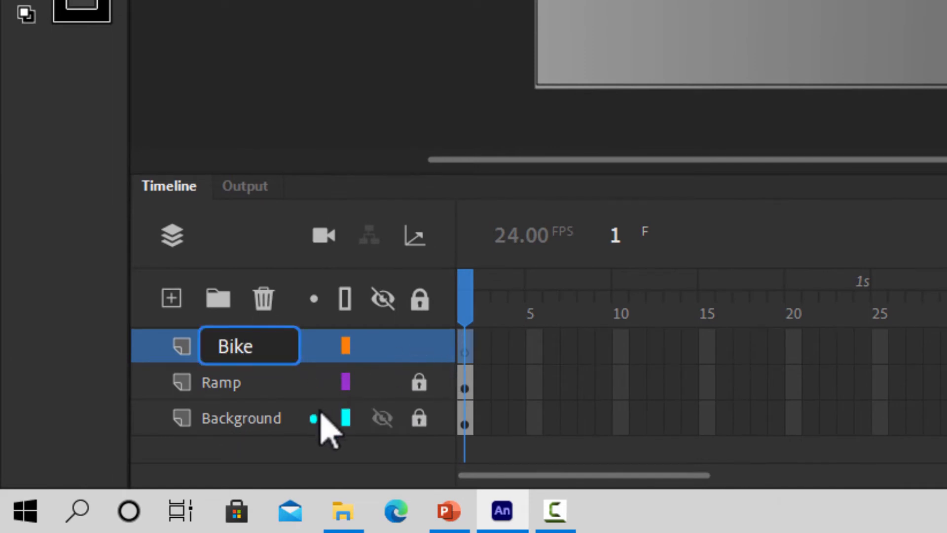
left_click(157, 356)
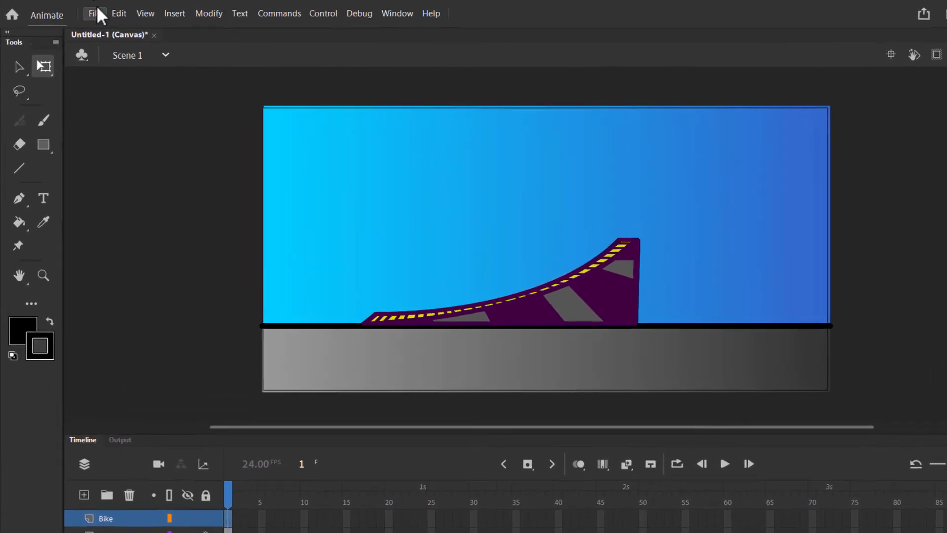
Import BikePPV2Flat.png from the L4DOWNLOADS folder directly to the stage in the Bike layer
left_click(96, 11)
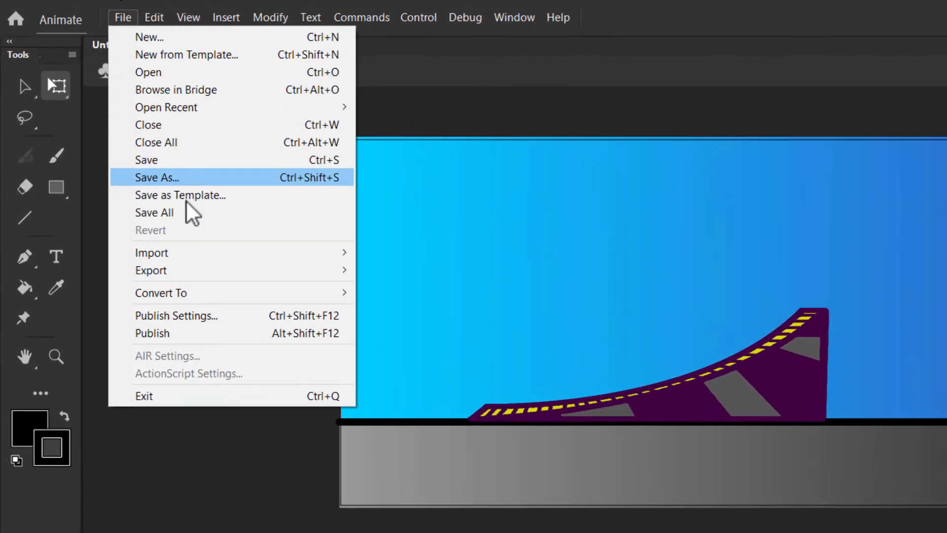
mouse_move(180, 253)
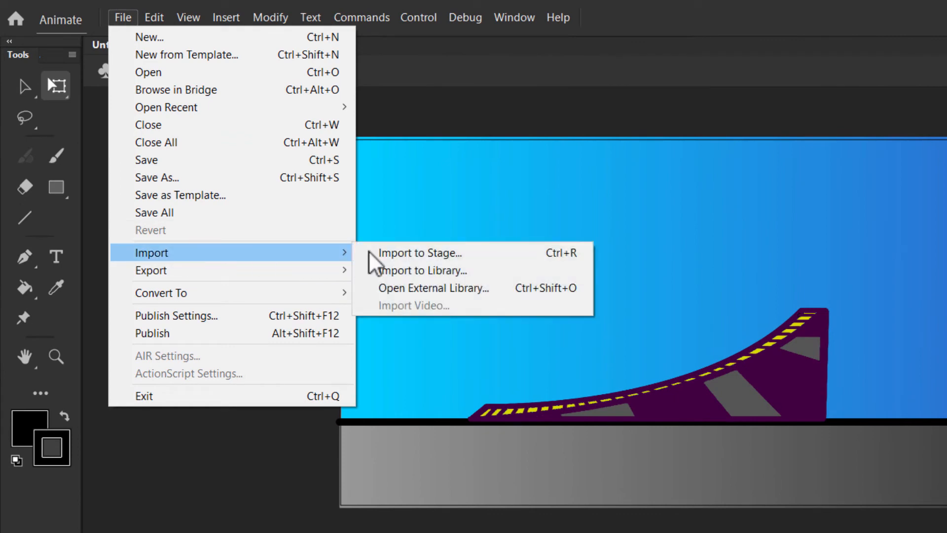
left_click(422, 250)
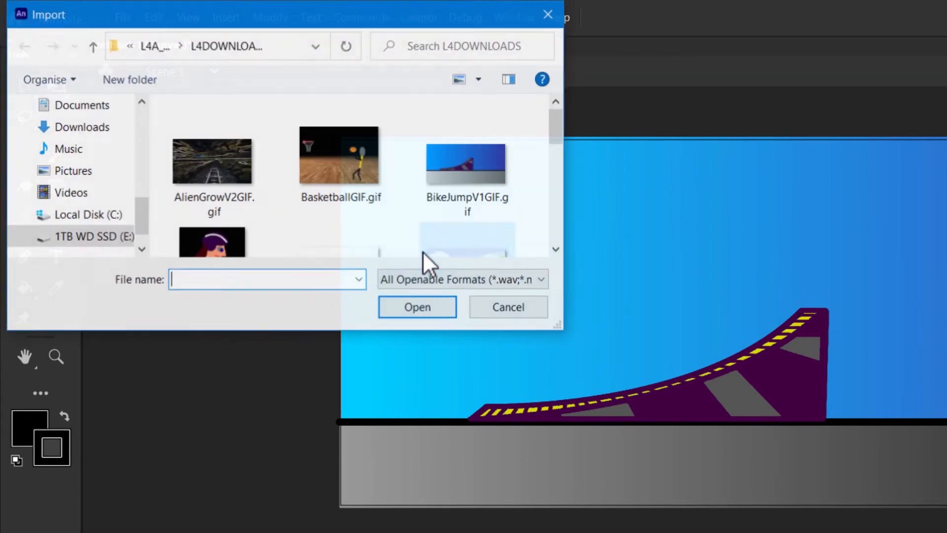
scroll(463, 127, "down", 6)
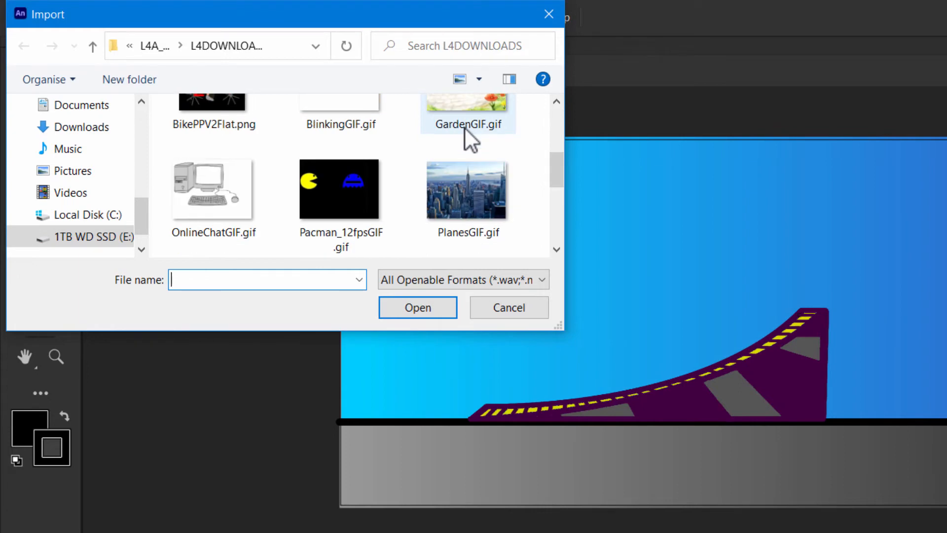
scroll(427, 179, "up", 4)
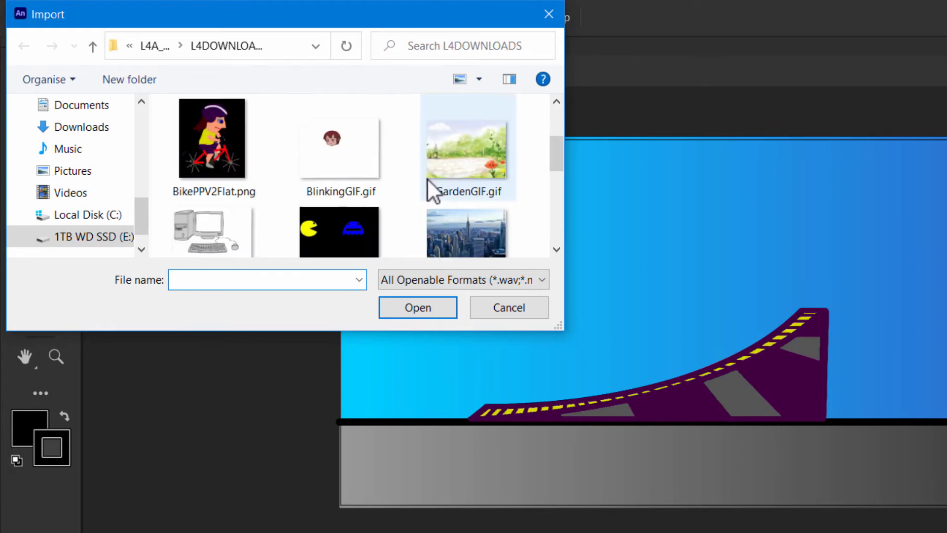
left_click(210, 157)
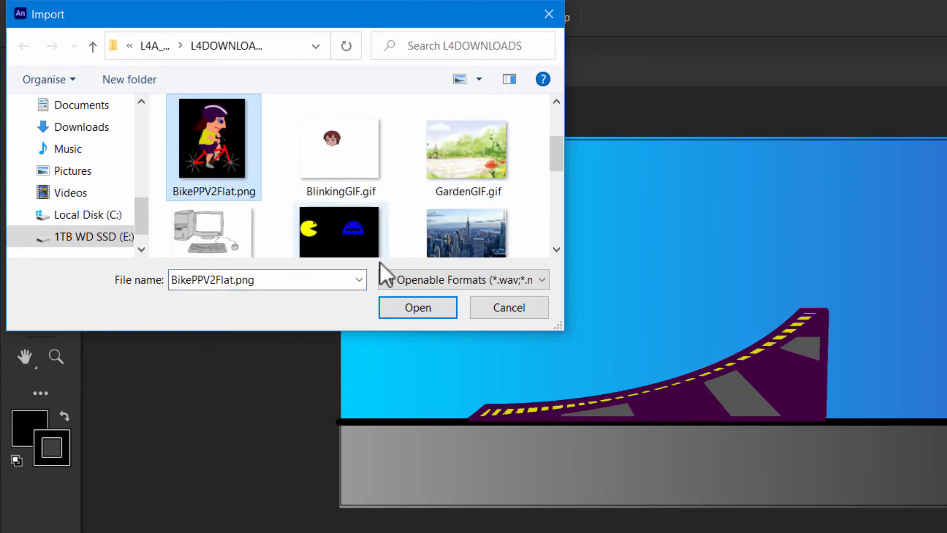
left_click(426, 307)
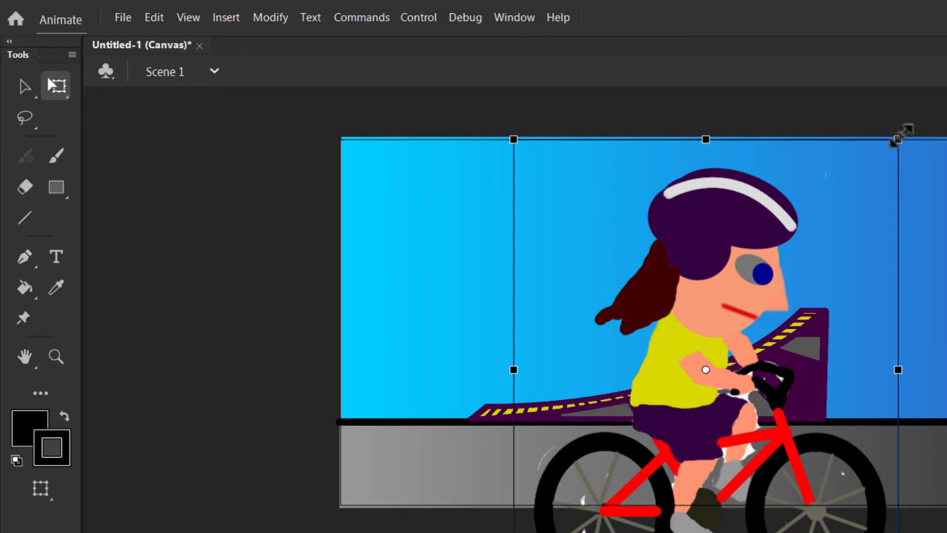
Shrink the bike rider to about a quarter of its width and place it at ground level just outside the stage's left edge
left_click_drag(898, 139, 753, 336)
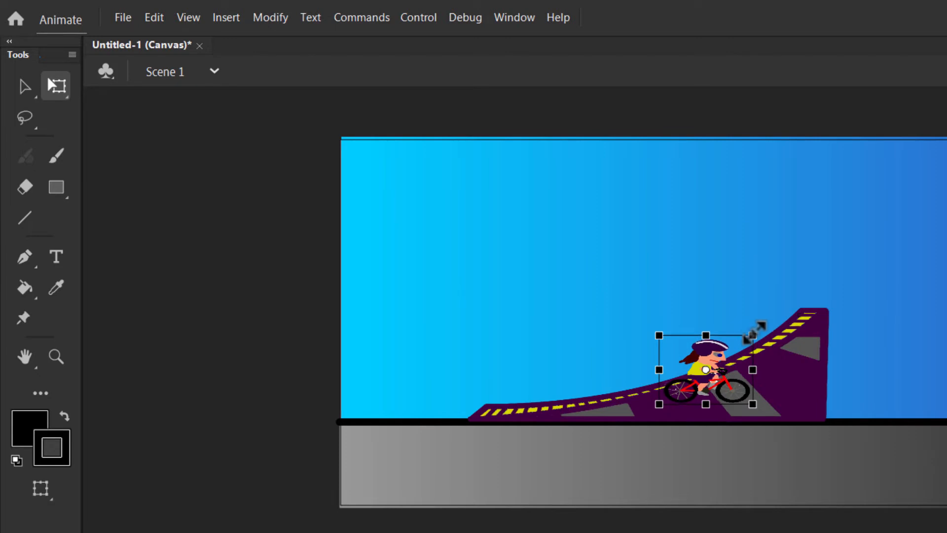
left_click_drag(704, 366, 291, 387)
left_click(222, 211)
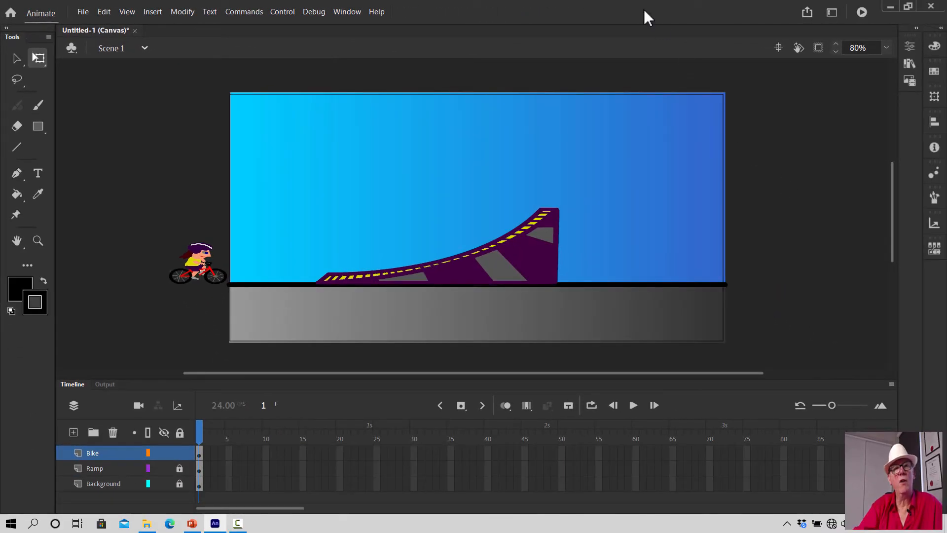
Preview the bike and ramp images stored in the document's Library, and collapse the Library
left_click(909, 64)
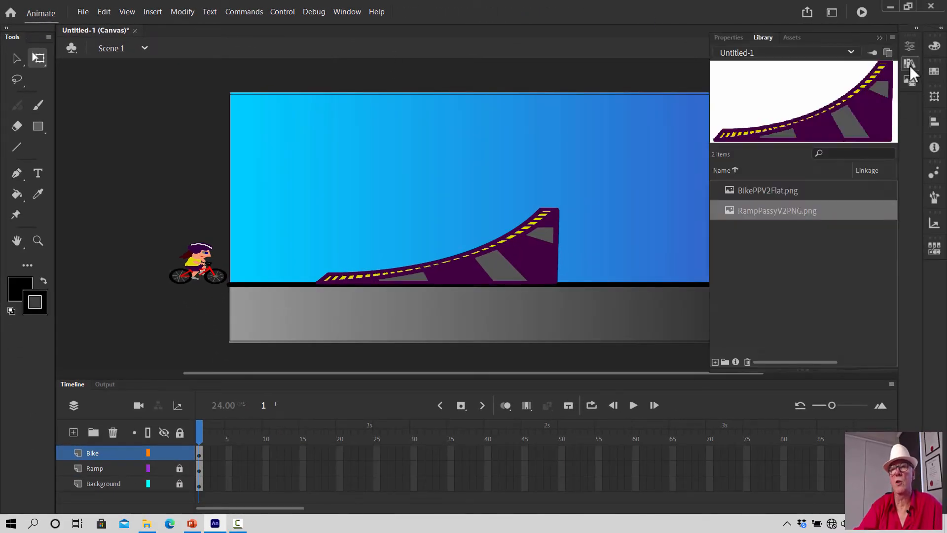
left_click(763, 192)
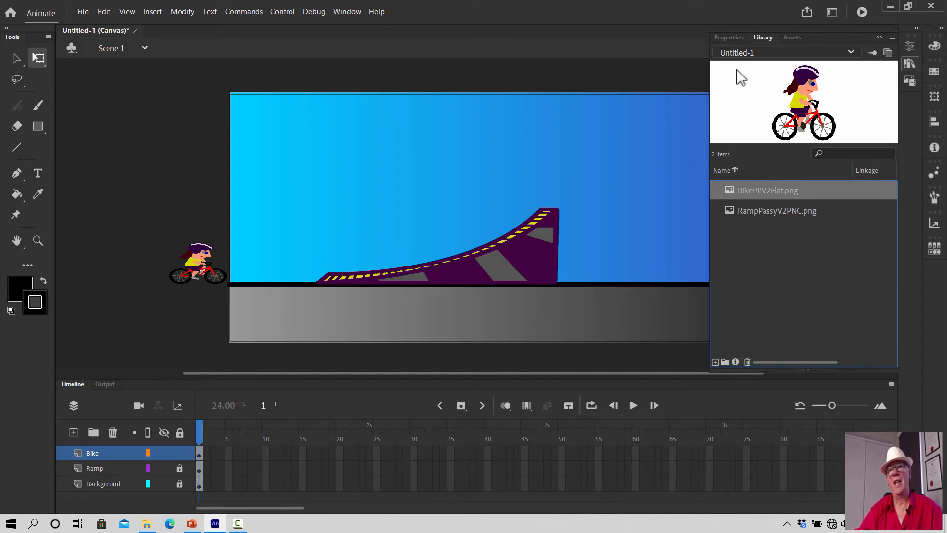
left_click(784, 211)
left_click(783, 192)
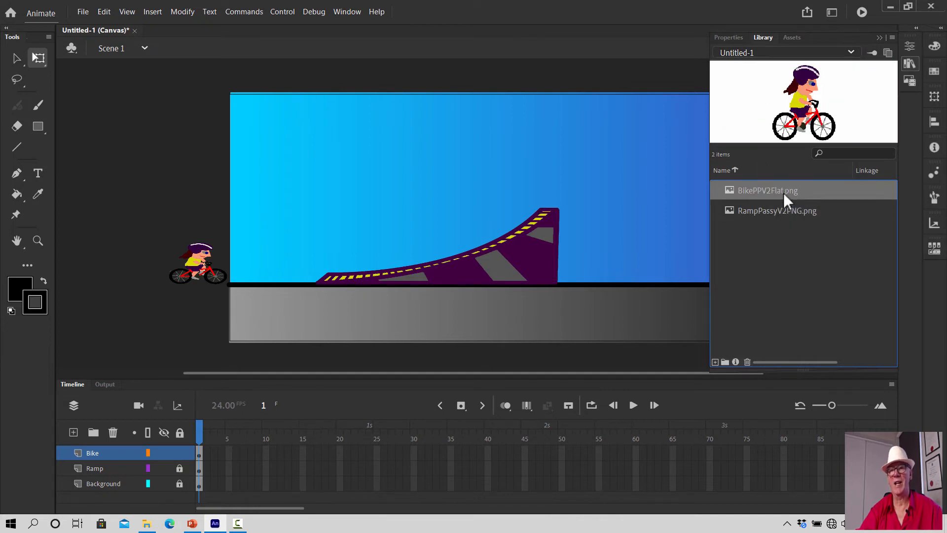
left_click(783, 211)
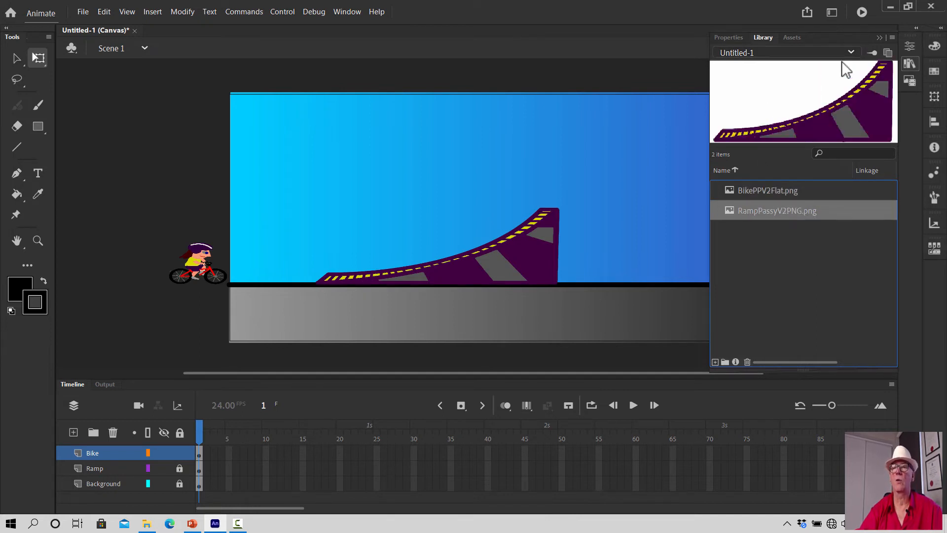
left_click(879, 38)
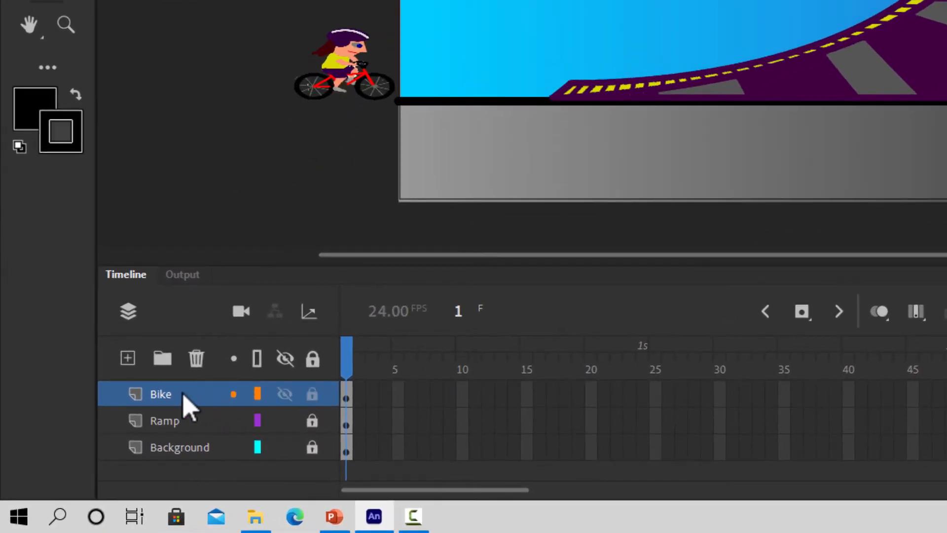
Insert a keyframe at frame 2 of the Bike layer
left_click(358, 397)
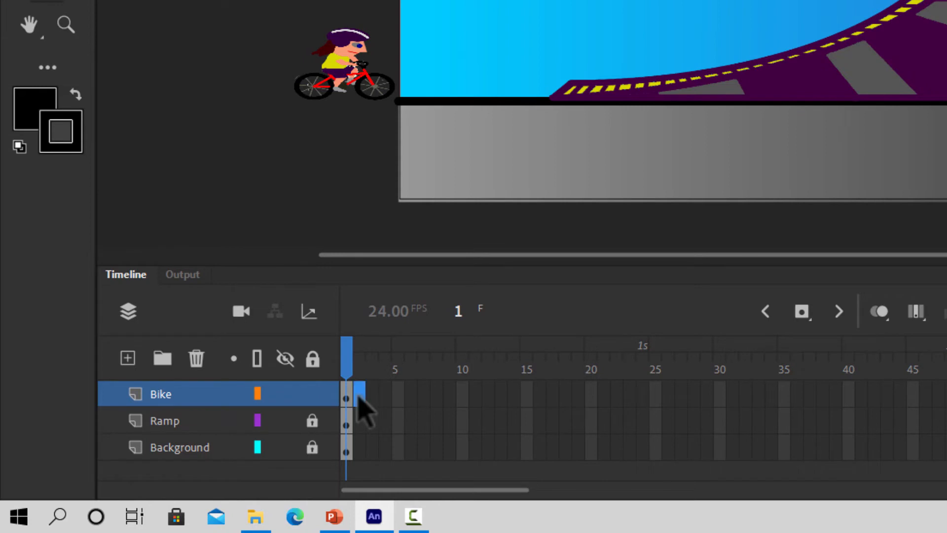
right_click(359, 398)
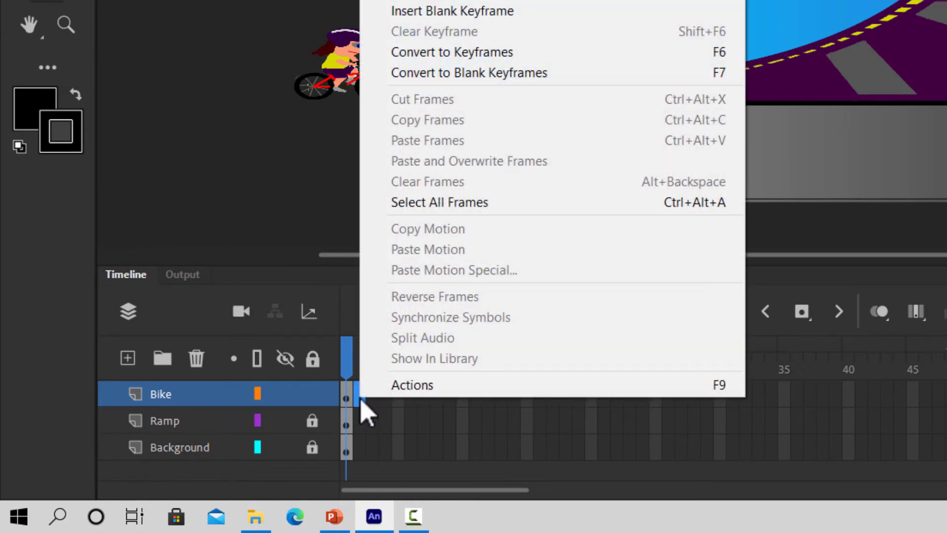
left_click(437, 10)
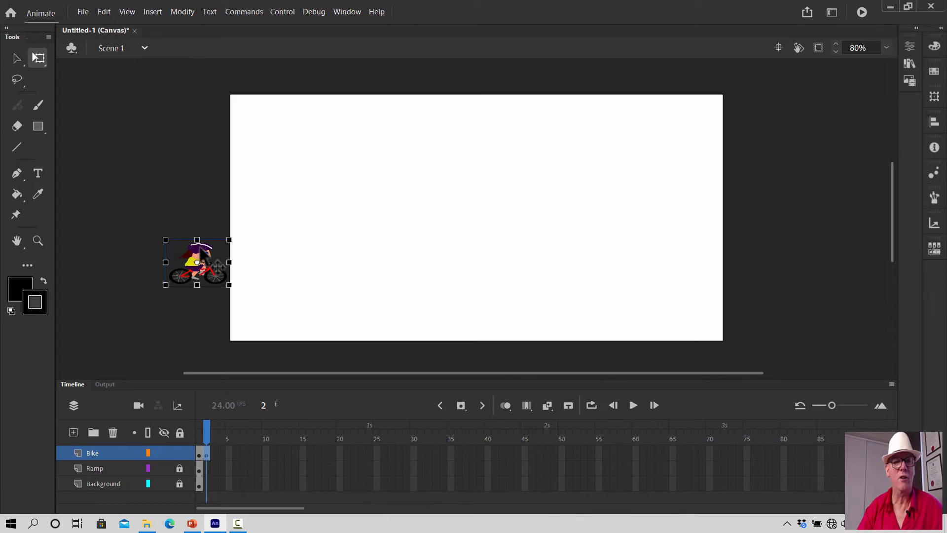
Move the bike rider in frame 2 right by about half its width onto the stage's left edge, and compare it with frame 1
key("Right")
key("Right")
key("Right")
key("Right")
key("Right")
key("Right")
key("Right")
key("Right")
key("Right")
key("Right")
key("Right")
key("Right")
key("Right")
key("Right")
key("Right")
key("Right")
key("Right")
key("Right")
key("Right")
key("Right")
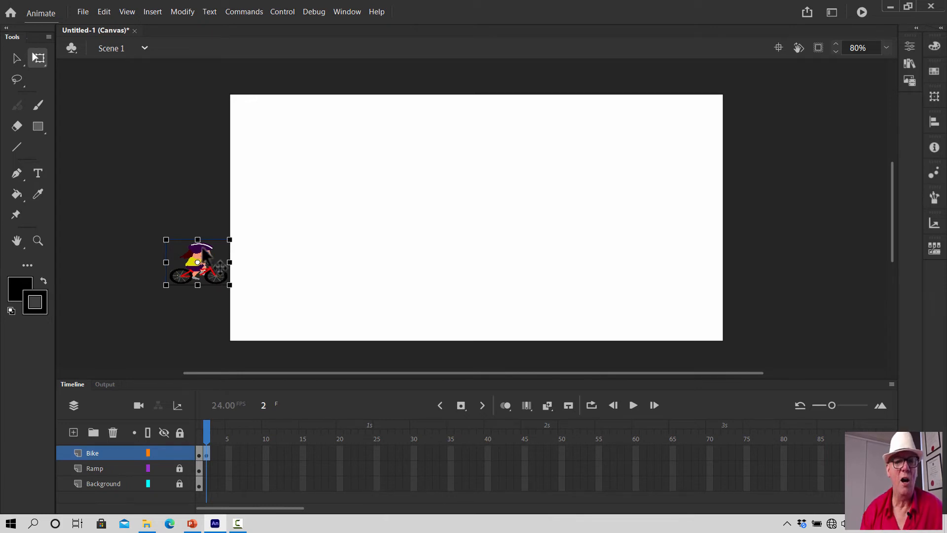
key("Right")
key("Right")
key("Right")
key("Right")
key("Right")
key("Right")
key("Right")
key("Right")
key("Right")
key("Right")
key("Right")
key("Right")
key("Right")
key("Right")
key("Right")
key("Right")
key("Right")
key("Right")
key("Right")
key("Right")
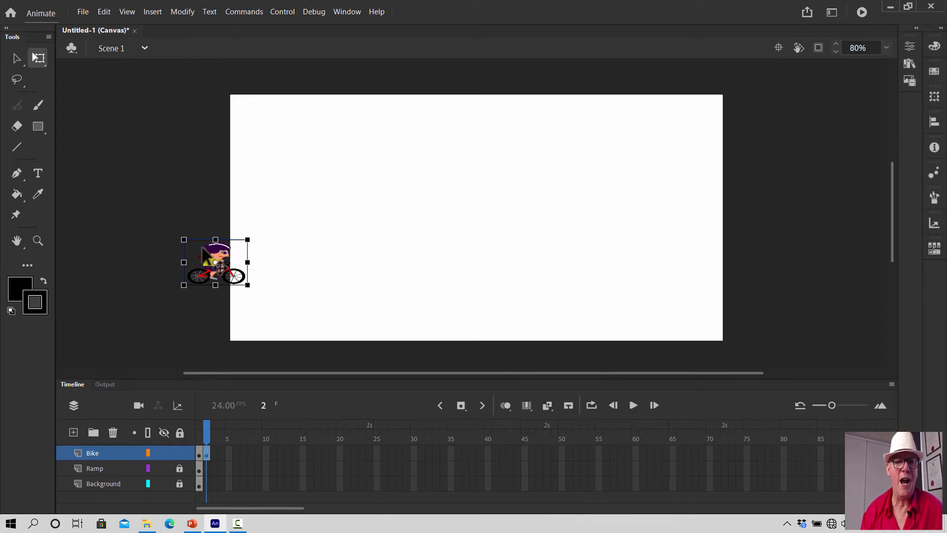
key("Right")
key("Right")
key("Right")
key("Right")
key("Right")
key("Right")
key("Right")
key("Right")
key("Right")
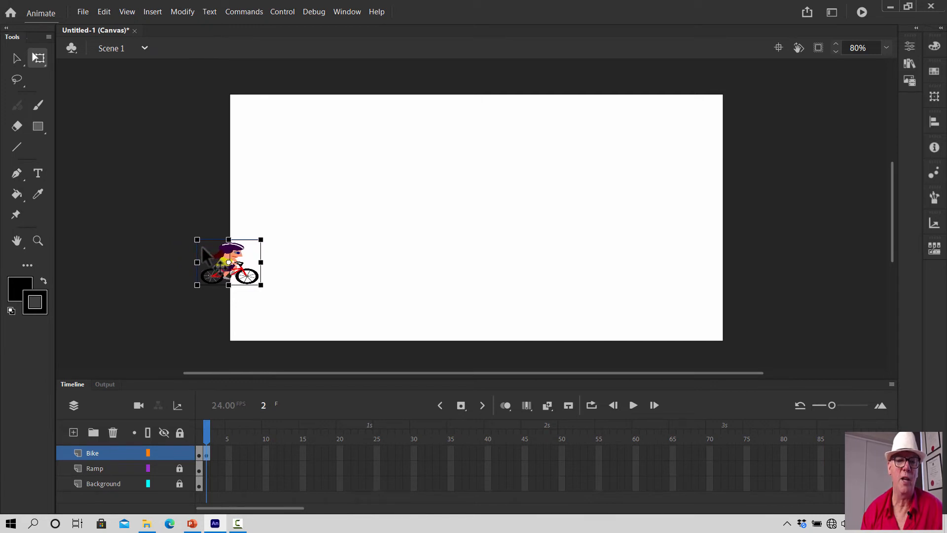
key("Left")
key("Left")
key("Left")
key("Left")
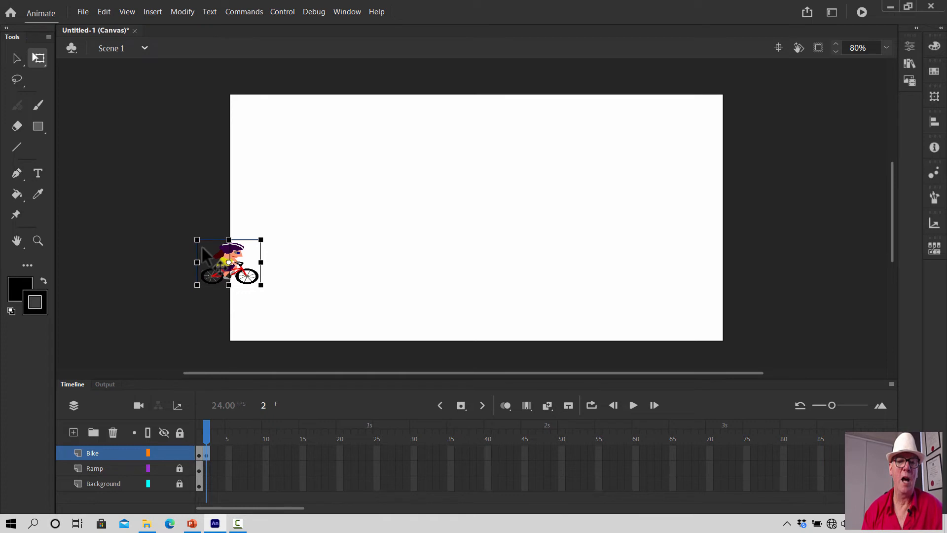
key("Left")
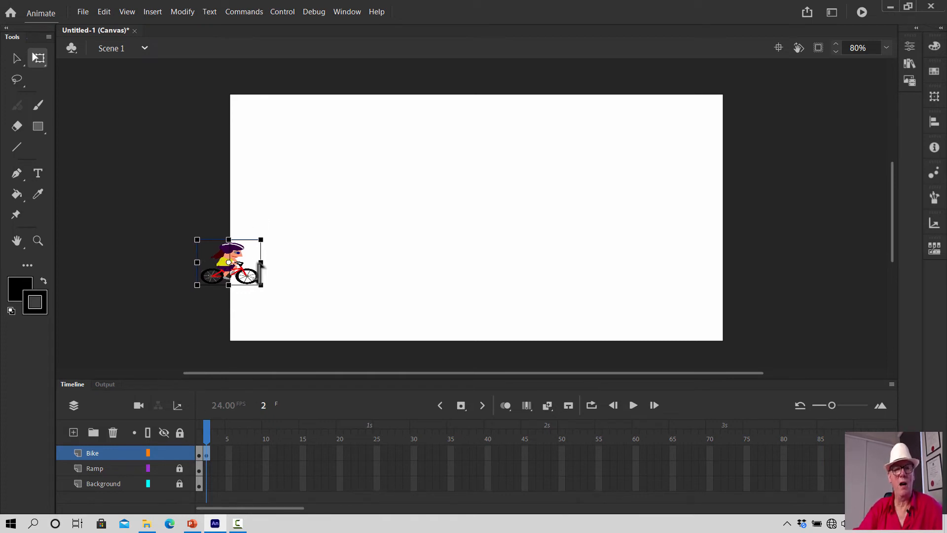
left_click(199, 452)
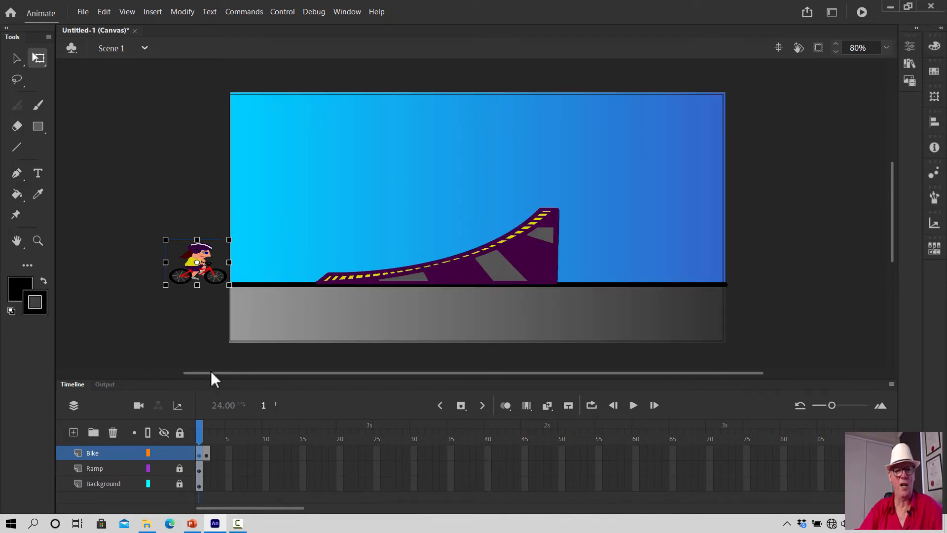
left_click(206, 451)
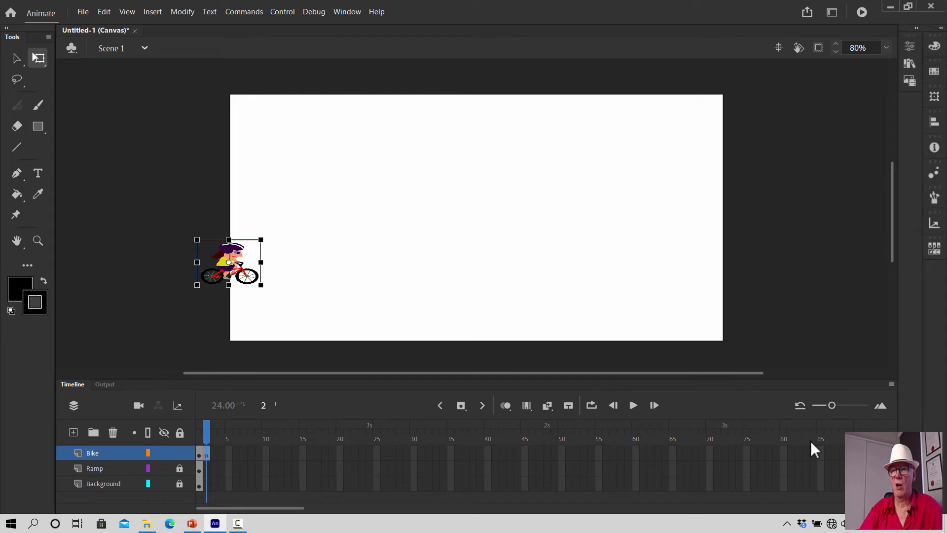
Insert a keyframe at frame 24 of the Ramp layer so the ramp spans one second
left_click_drag(833, 401, 815, 409)
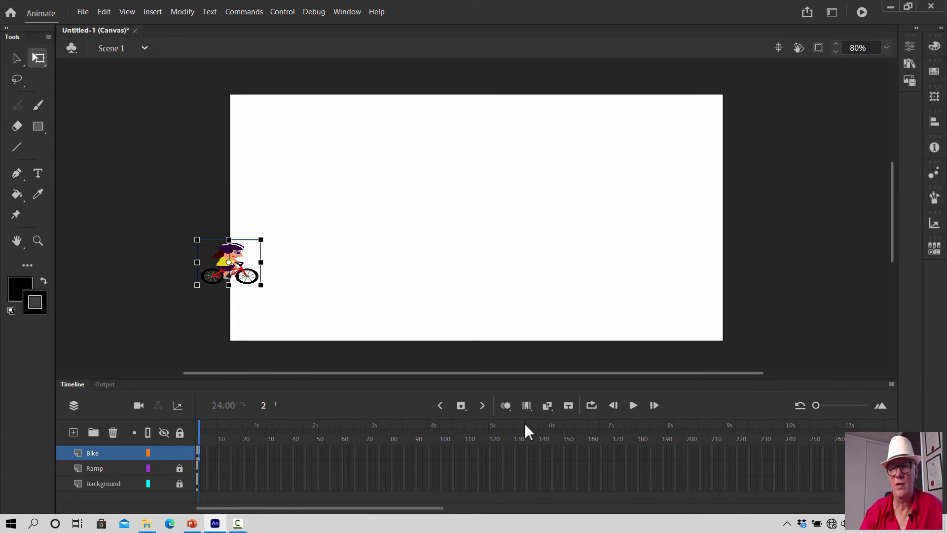
left_click_drag(815, 403, 848, 400)
left_click_drag(849, 403, 850, 404)
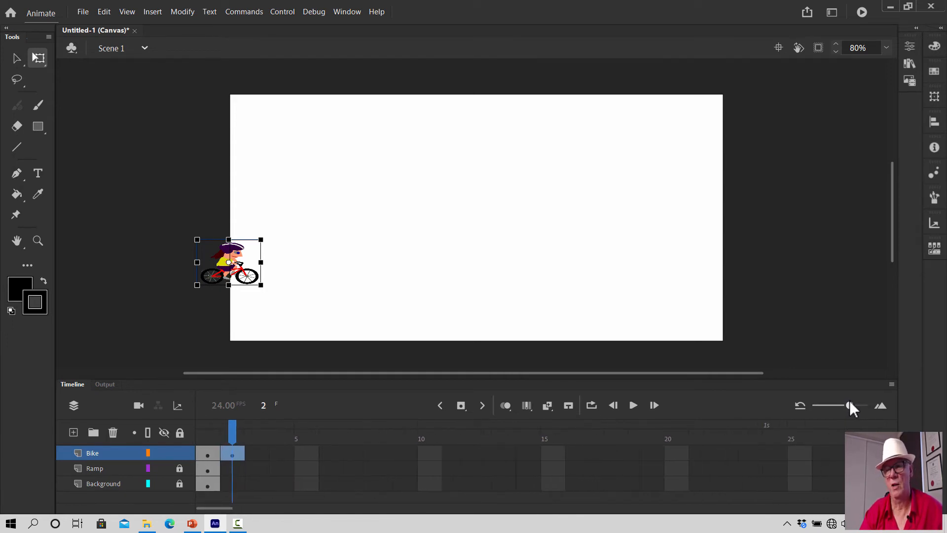
left_click(776, 453)
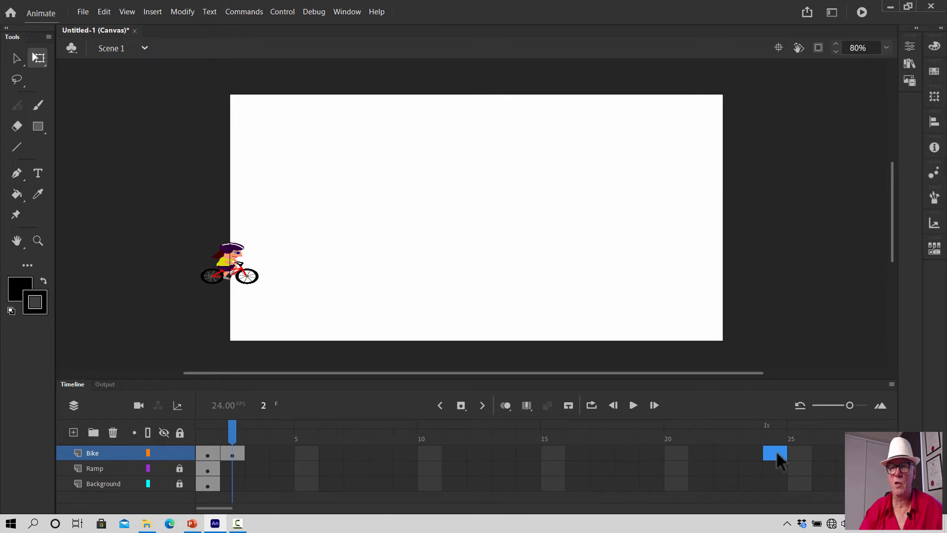
left_click(103, 484)
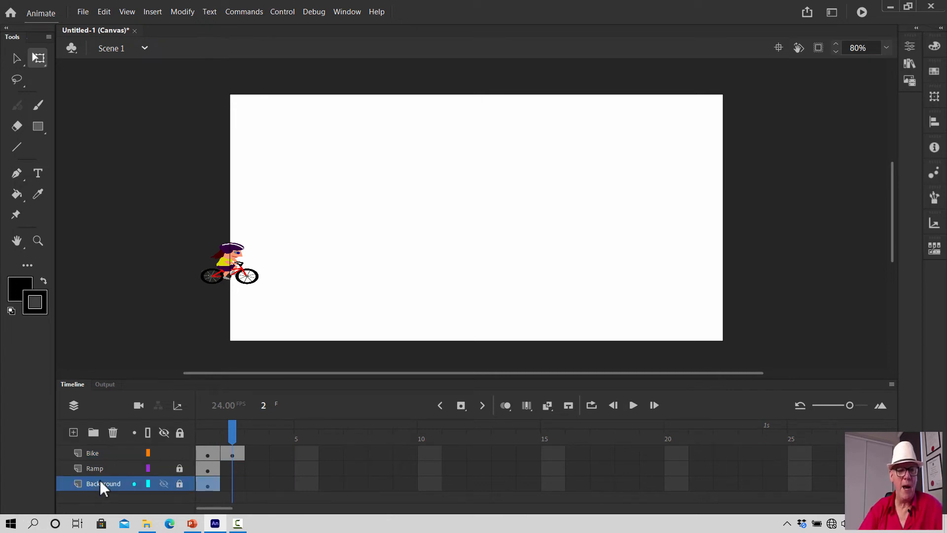
left_click(772, 483)
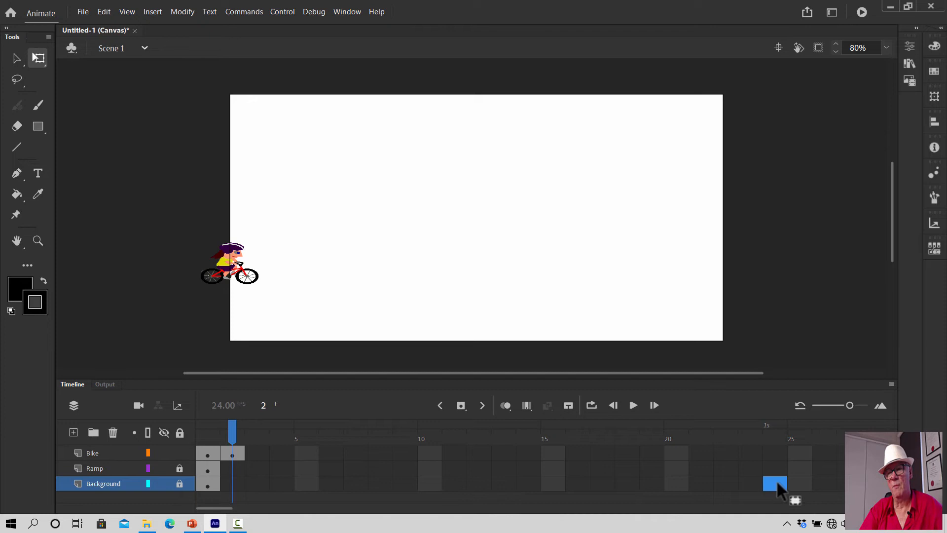
left_click(791, 439)
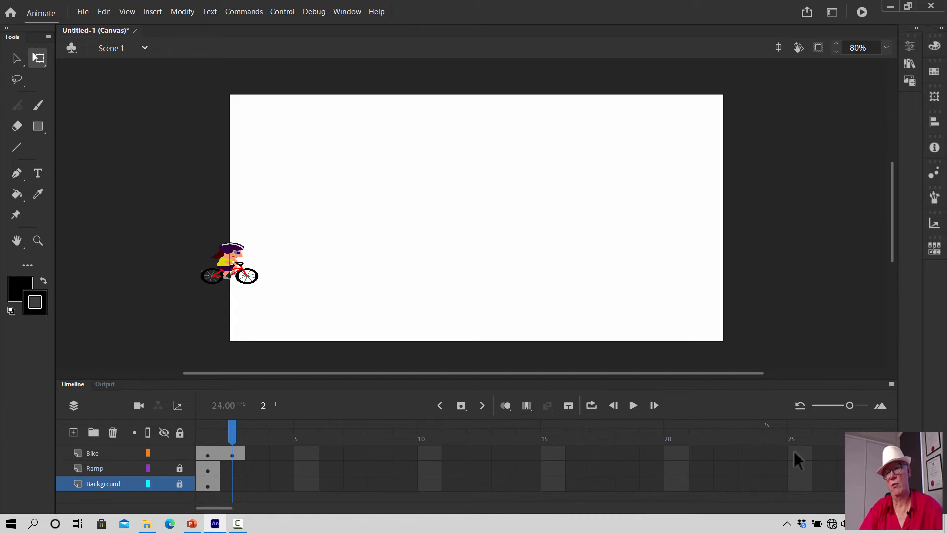
left_click(773, 468)
right_click(772, 469)
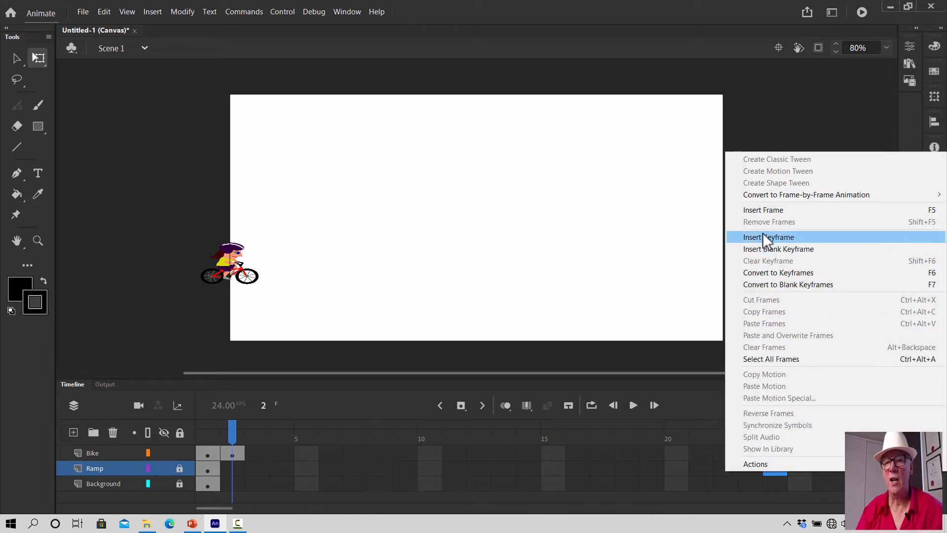
left_click(766, 239)
Insert a keyframe at frame 24 of the Background layer and return the playhead to frame 2
left_click(775, 484)
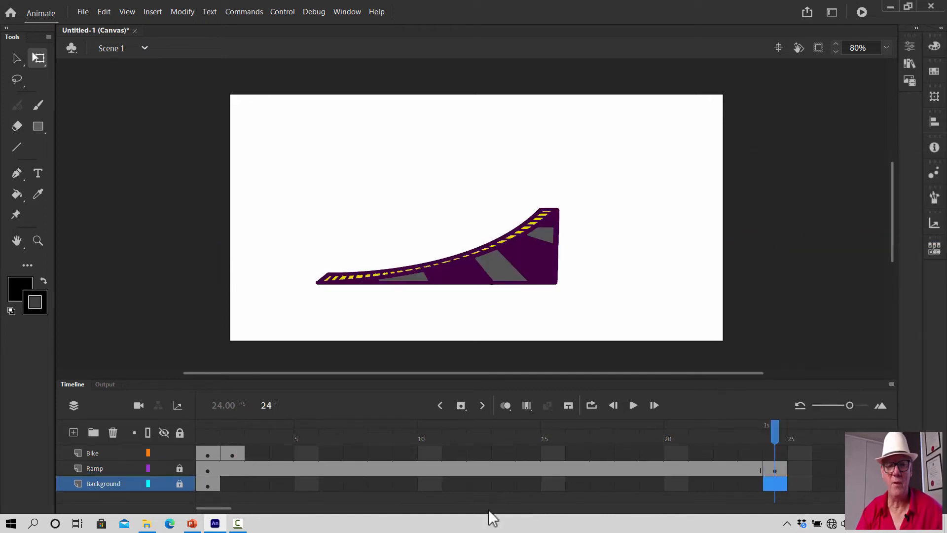
right_click(773, 482)
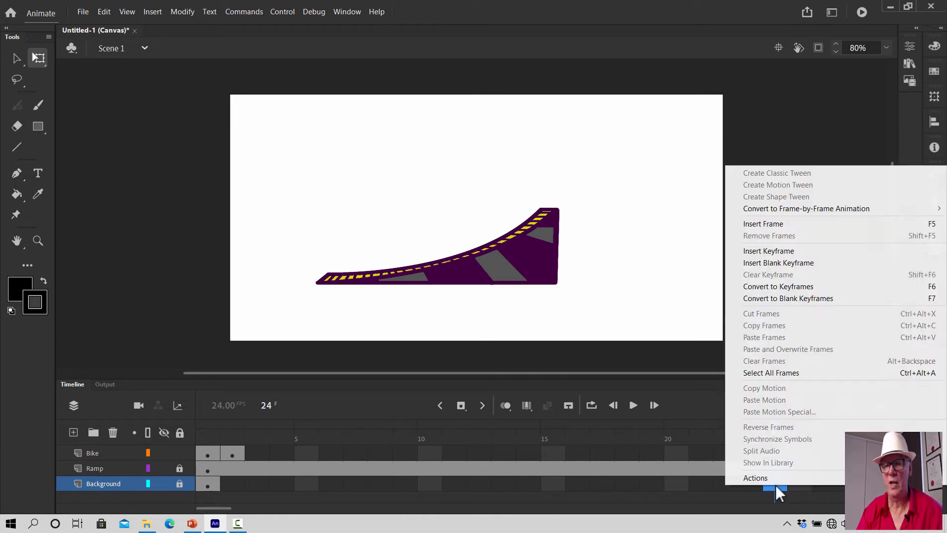
left_click(793, 251)
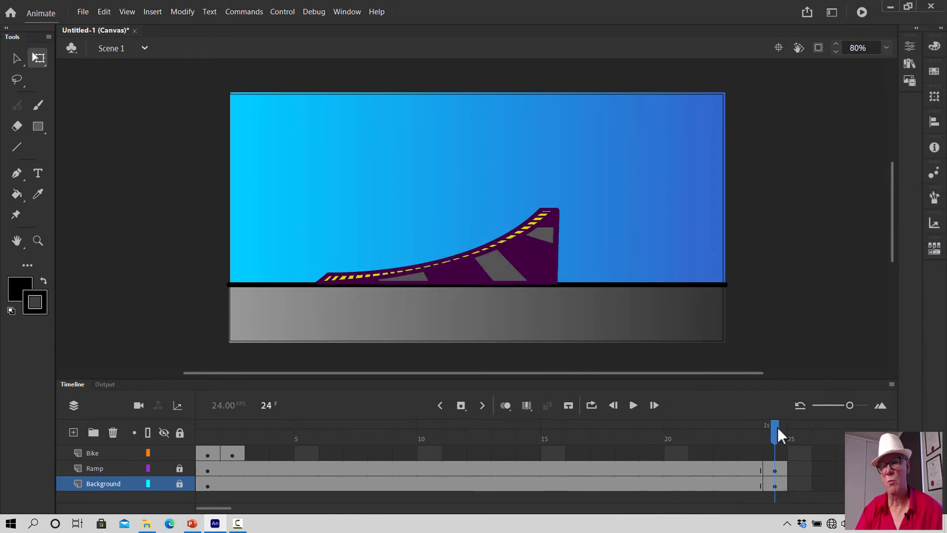
left_click_drag(776, 428, 224, 415)
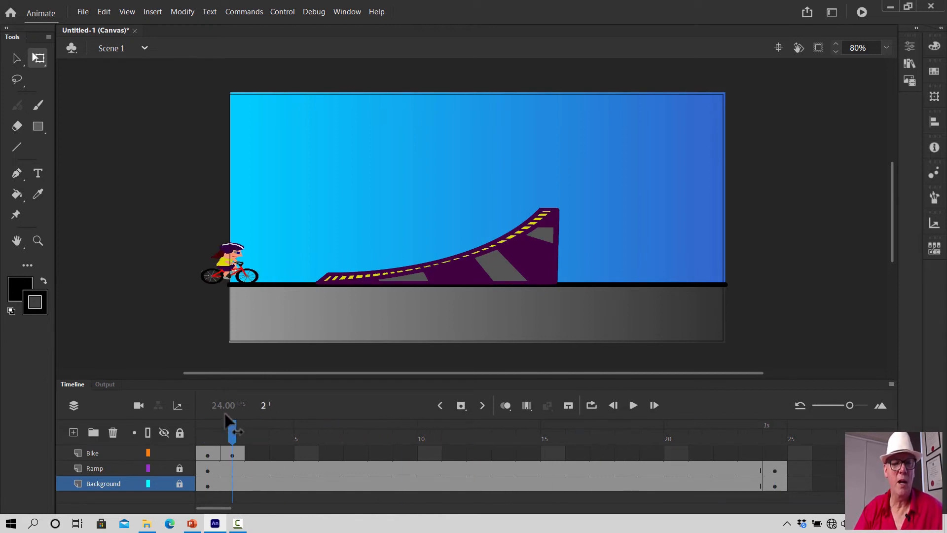
Insert a keyframe at frame 3 of the Bike layer
left_click(260, 453)
right_click(260, 454)
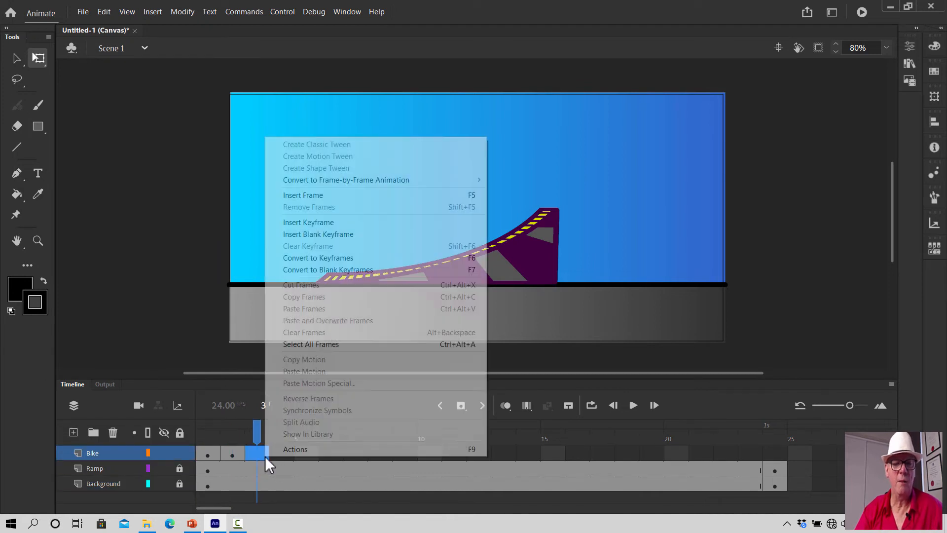
left_click(321, 222)
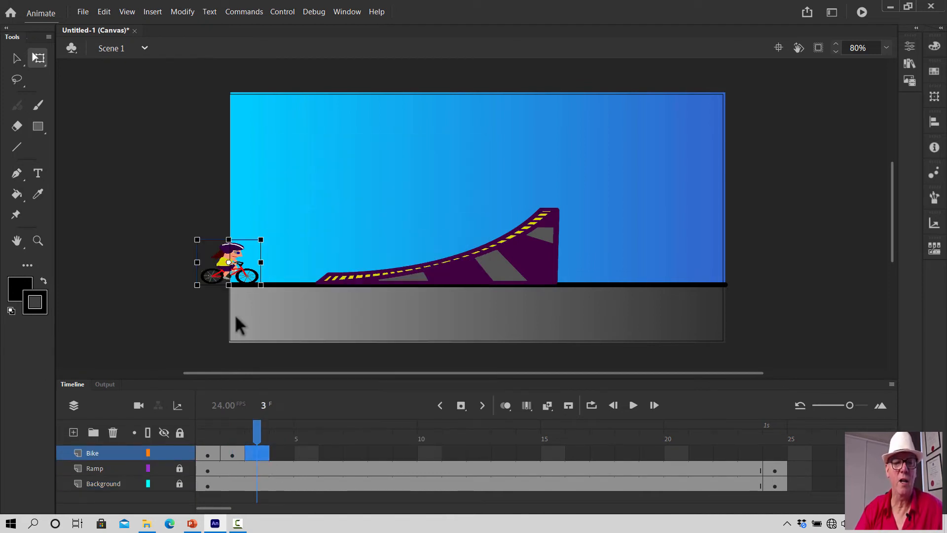
Move the bike rider in frame 3 right by about half its width, just inside the stage's left edge
key("Right")
key("Right")
key("Right")
key("Right")
key("Right")
key("Right")
key("Right")
key("Right")
key("Right")
key("Right")
key("Right")
key("Right")
key("Right")
key("Right")
key("Right")
key("Right")
key("Right")
key("Right")
key("Right")
key("Right")
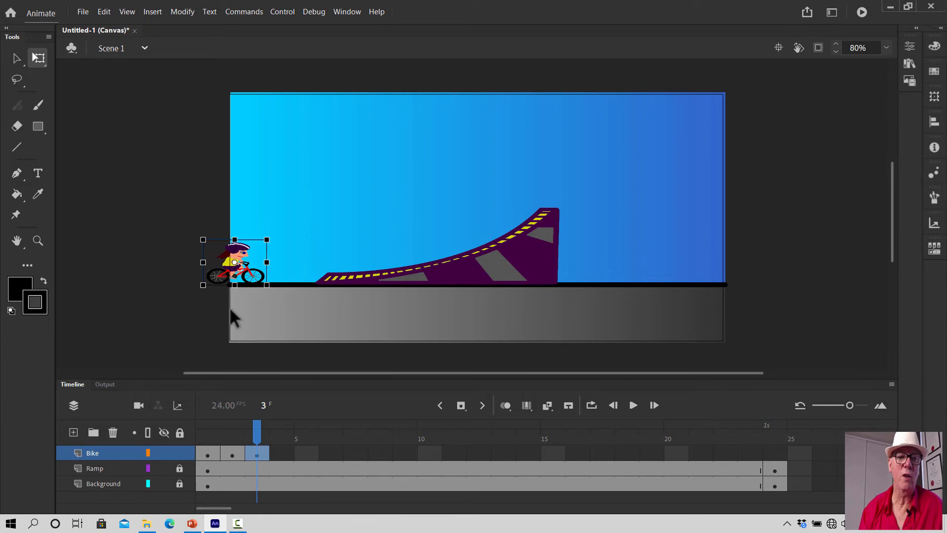
key("Right")
key("Right")
key("Right")
key("Right")
key("Right")
key("Right")
key("Right")
key("Right")
key("Right")
key("Right")
key("Right")
key("Right")
key("Right")
key("Right")
key("Right")
key("Right")
key("Right")
key("Right")
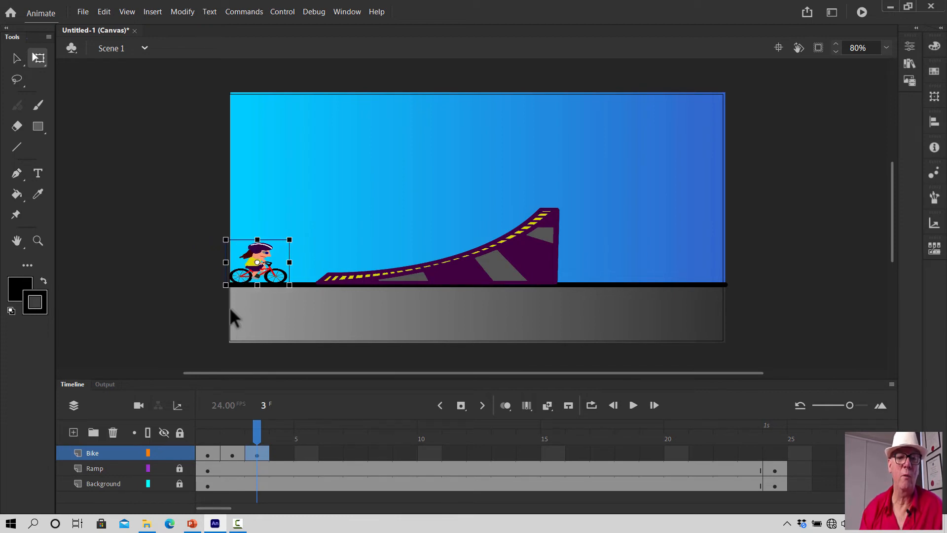
Insert a keyframe at frame 4 of the Bike layer
left_click(283, 451)
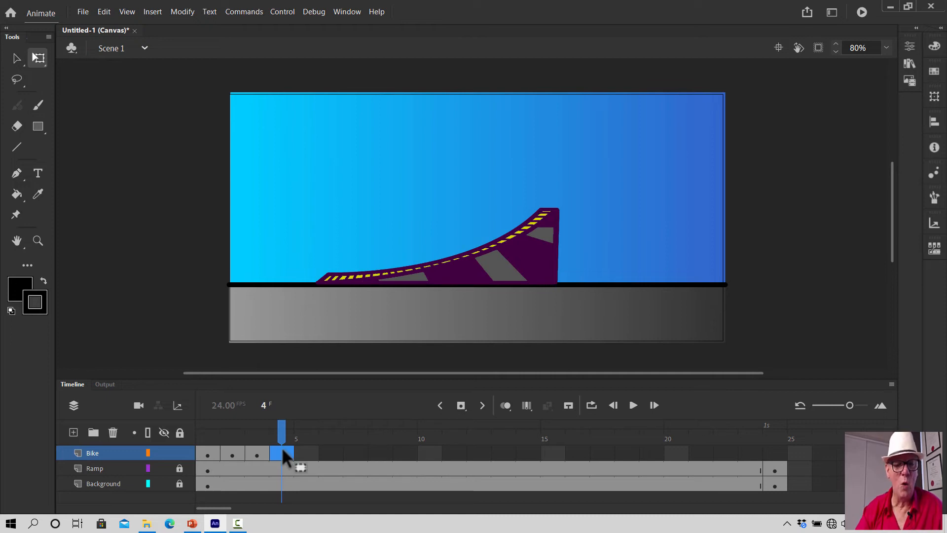
right_click(283, 451)
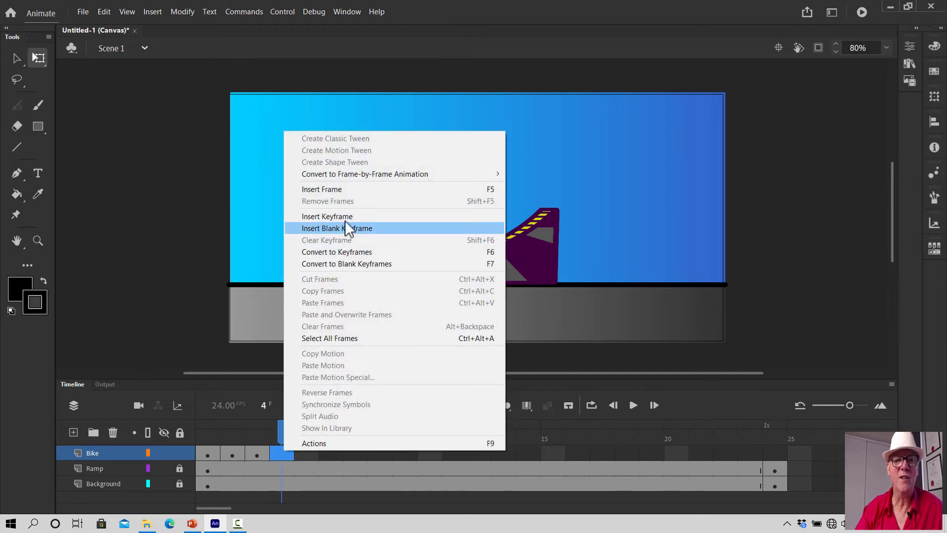
left_click(343, 217)
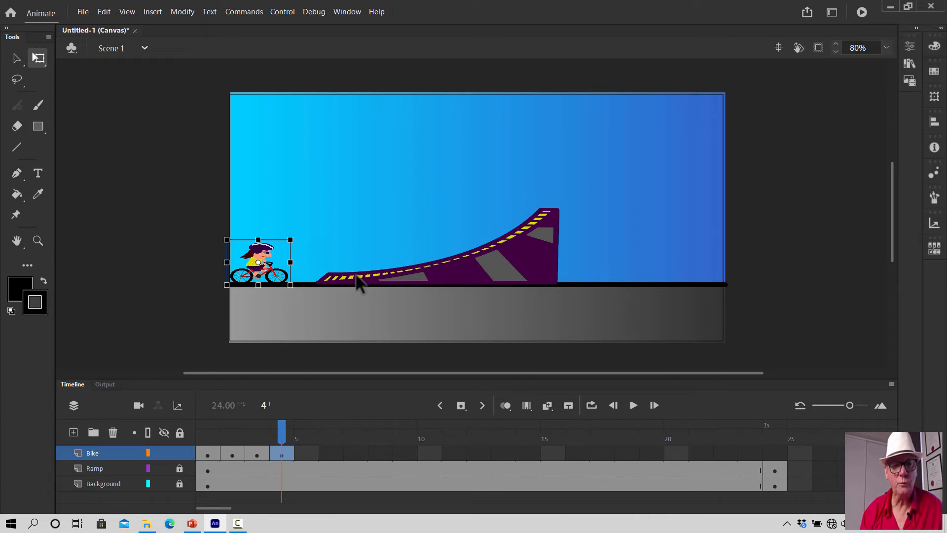
Move the bike rider in frame 4 right along the ground until its front wheel is just short of the ramp's foot
key("shift+Right")
key("shift+Right")
key("shift+Right")
key("shift+Right")
key("shift+Right")
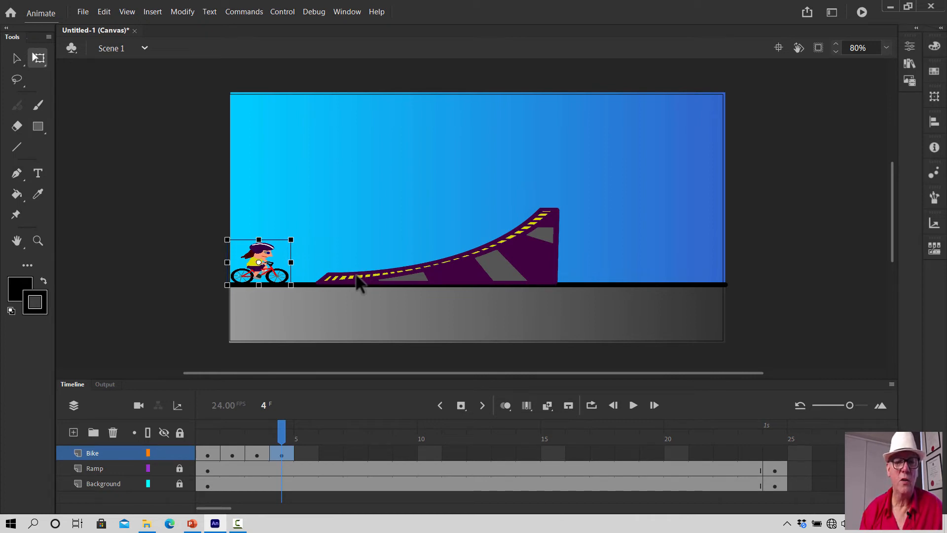
key("shift+Right")
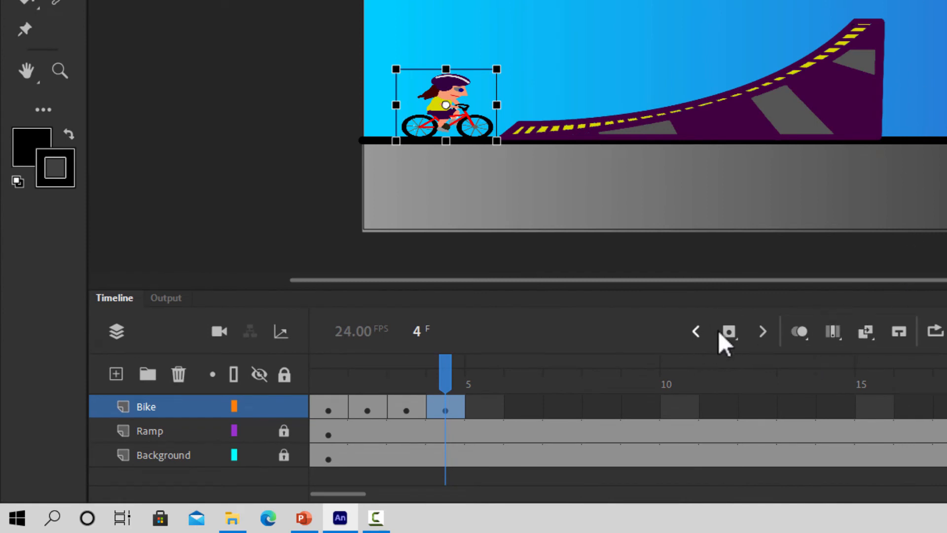
Turn on Onion Skin for the selected range to show the bike rider's neighbouring frames, toggling it to compare
left_click(796, 329)
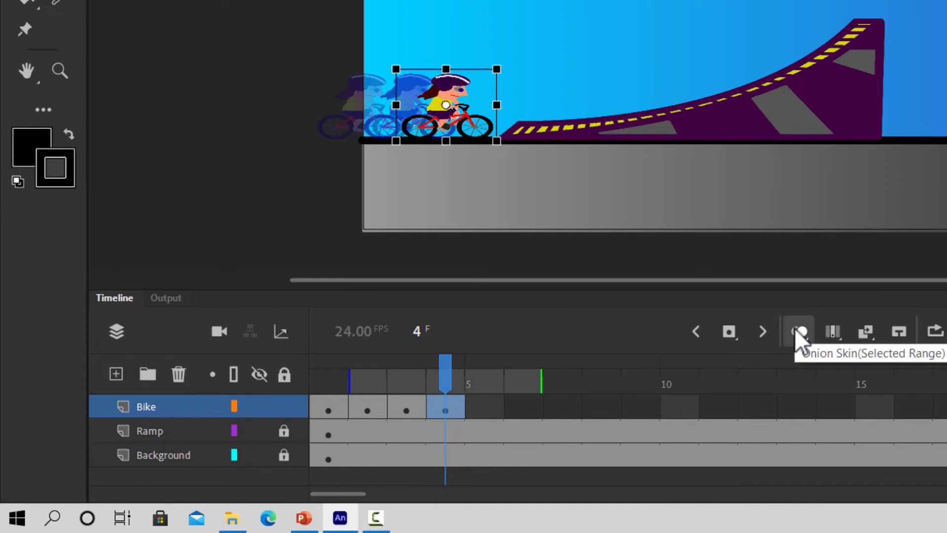
left_click(795, 330)
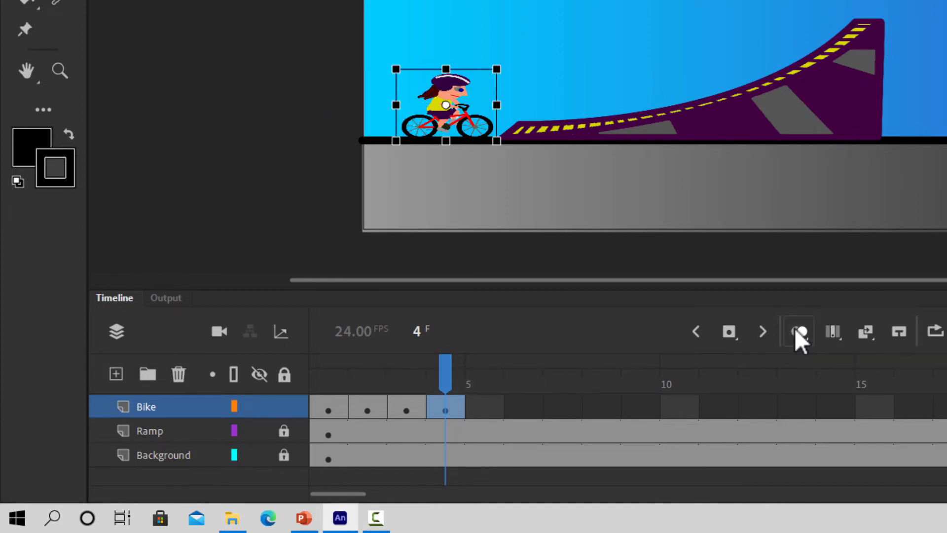
left_click(795, 329)
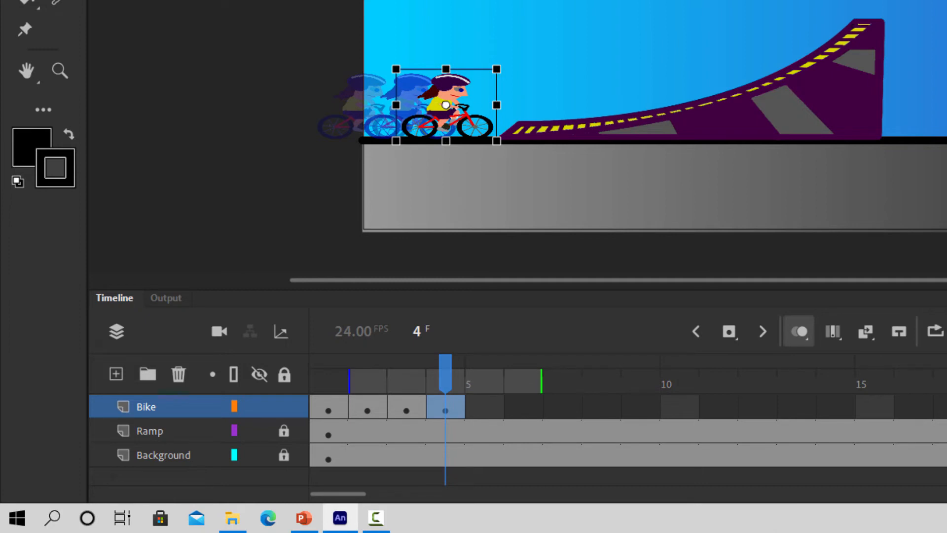
Fine-tune the bike rider's position in frame 4 so its spacing matches the onion-skinned frames and its front wheel reaches the ramp's foot
key("Left")
key("Left")
key("Left")
key("Left")
key("Left")
key("Left")
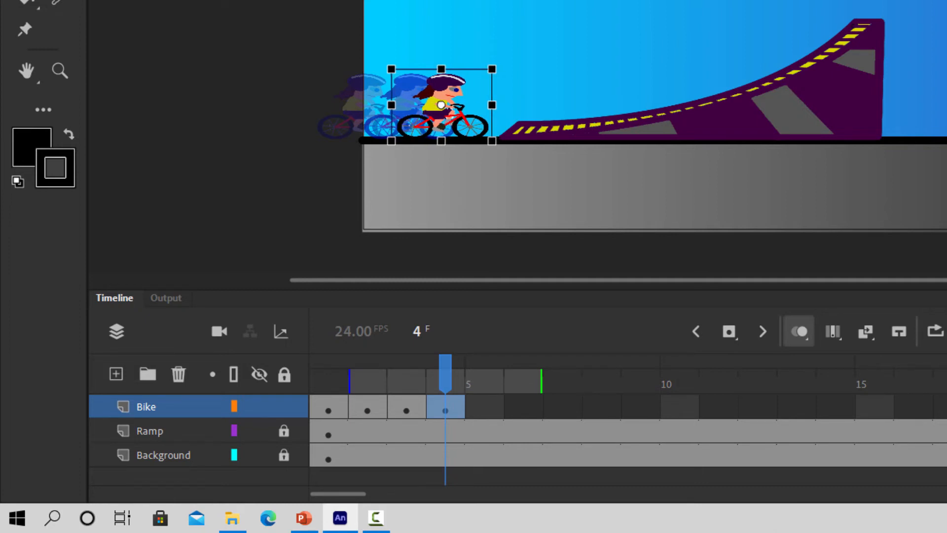
key("Right")
key("Right")
key("Right")
key("Right")
key("Right")
key("Right")
key("Right")
key("Right")
key("Right")
key("Right")
key("Right")
key("Right")
key("Right")
key("Right")
key("Right")
key("Right")
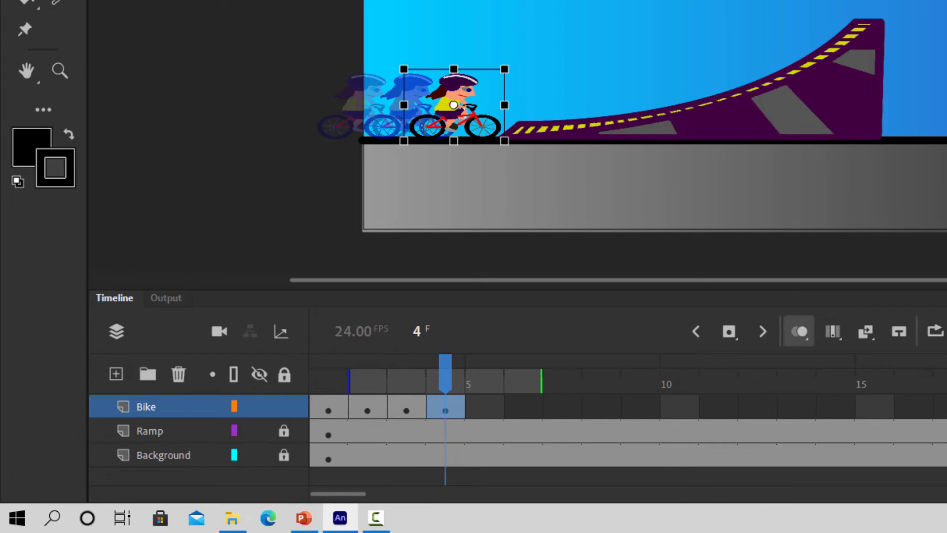
Nudge the bike rider in frame 4 slightly right to even out its spacing from the onion-skinned riders
key("Left")
key("Left")
key("Right")
key("Right")
key("Right")
key("Right")
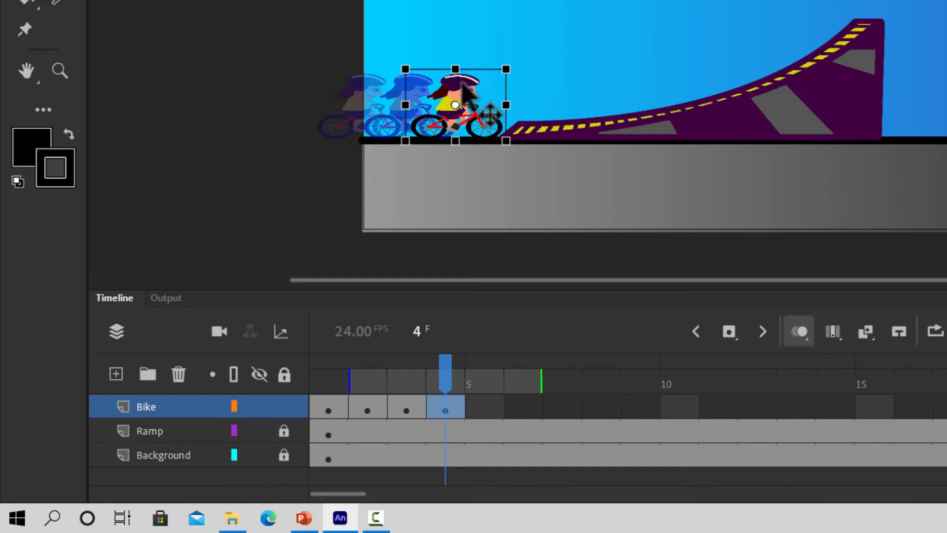
Insert a keyframe at frame 5 of the Bike layer
left_click(492, 410)
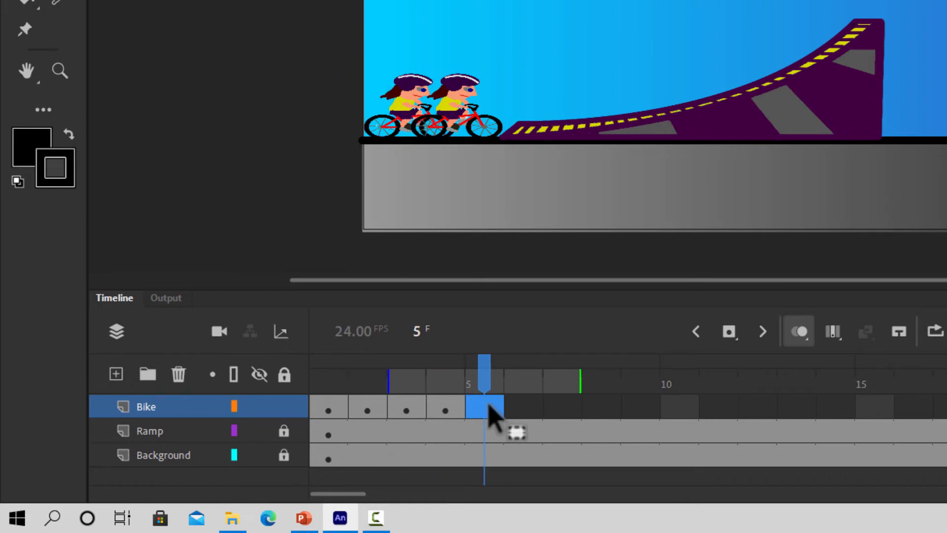
right_click(491, 413)
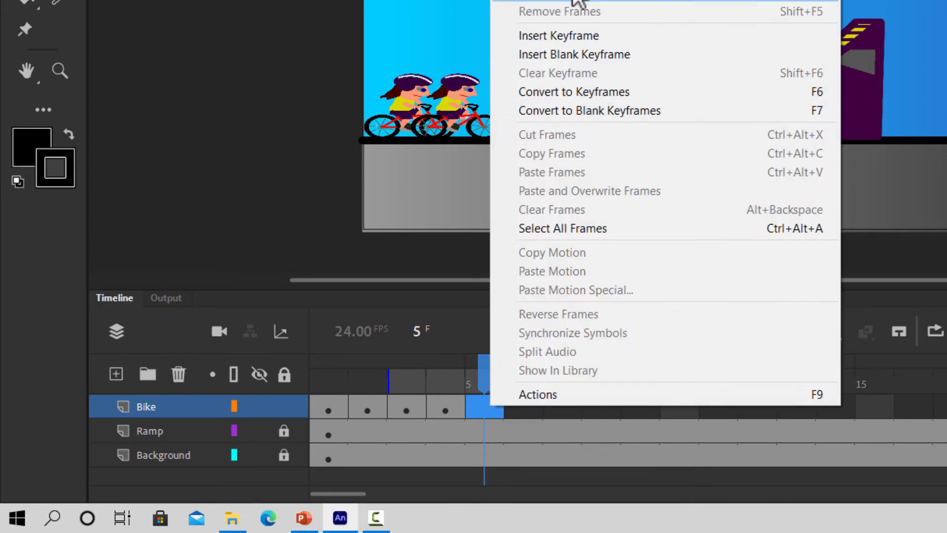
left_click(596, 37)
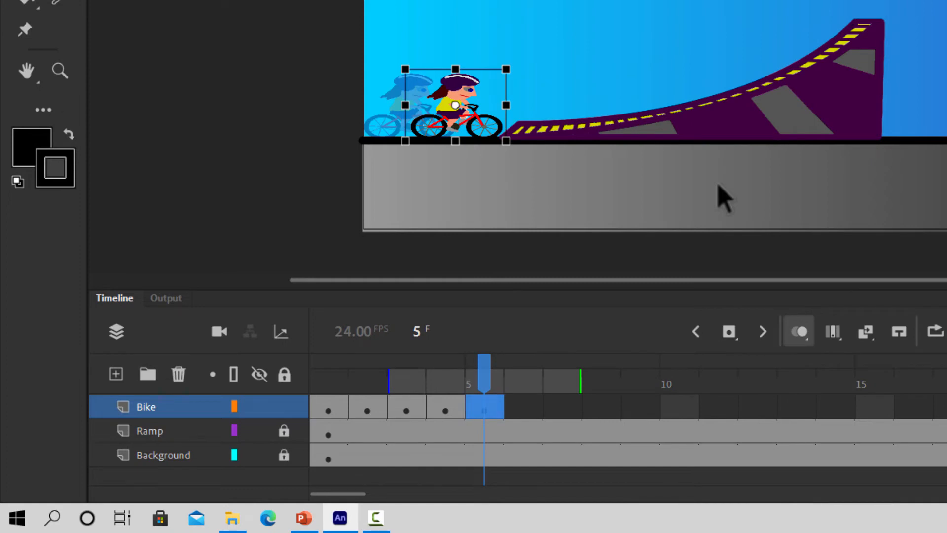
Move the bike rider in frame 5 right until its front wheel overlaps the ramp's foot, matching the spacing of the previous frames
key("Right")
key("Right")
key("Right")
key("Right")
key("Right")
key("Right")
key("Right")
key("Right")
key("Right")
key("Right")
key("Right")
key("Right")
key("Right")
key("Right")
key("Right")
key("Right")
key("Right")
key("Right")
key("Right")
key("Right")
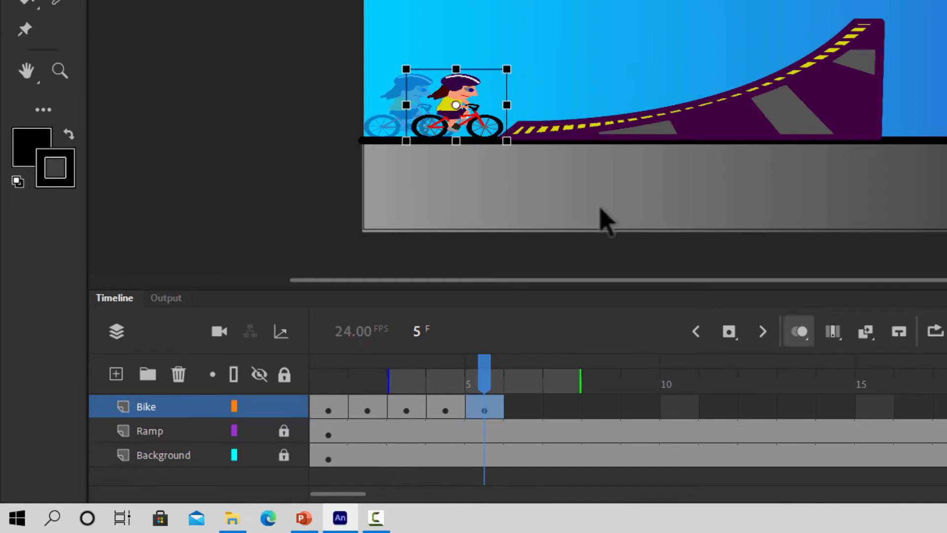
key("Right")
key("Right")
key("Right")
key("Right")
key("Right")
key("Right")
key("Right")
key("Right")
key("Right")
key("Right")
key("Right")
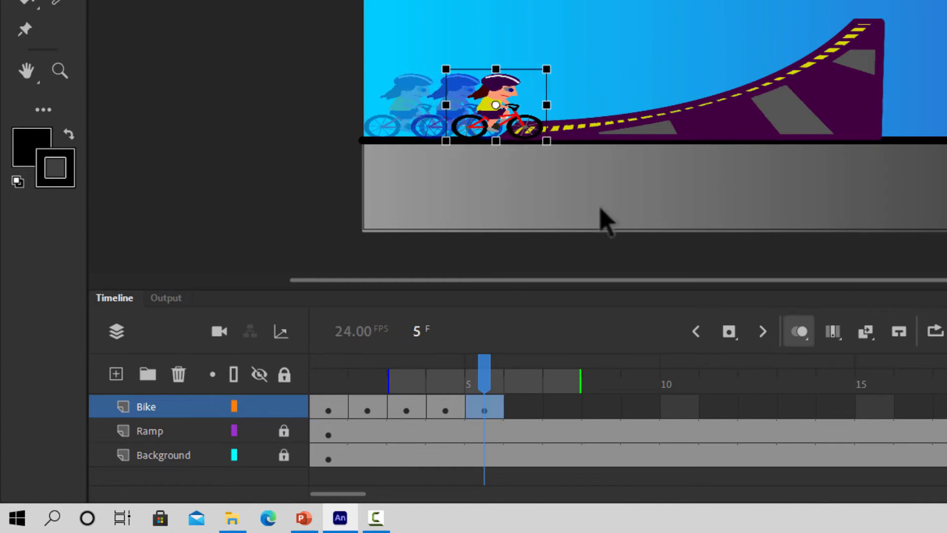
key("Left")
key("Left")
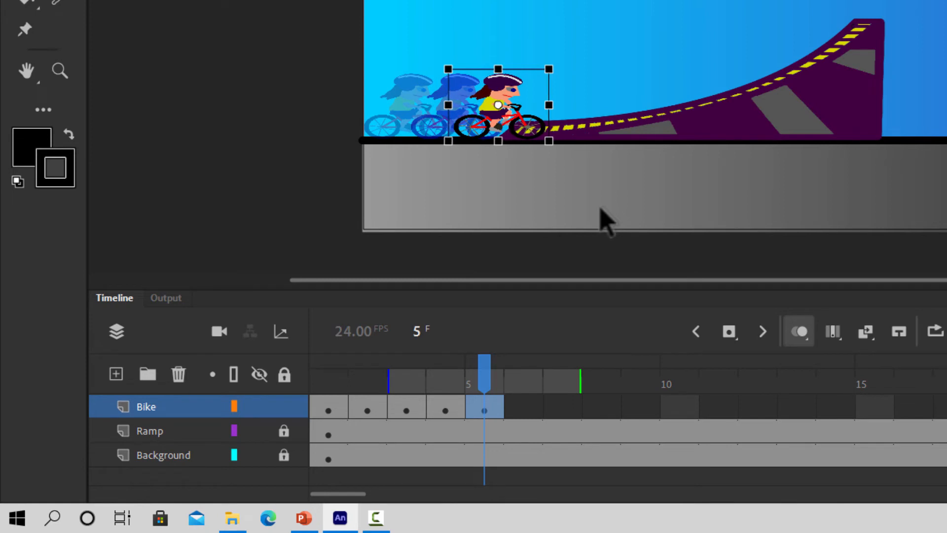
Insert a keyframe at frame 6 of the Bike layer
left_click(531, 410)
right_click(532, 412)
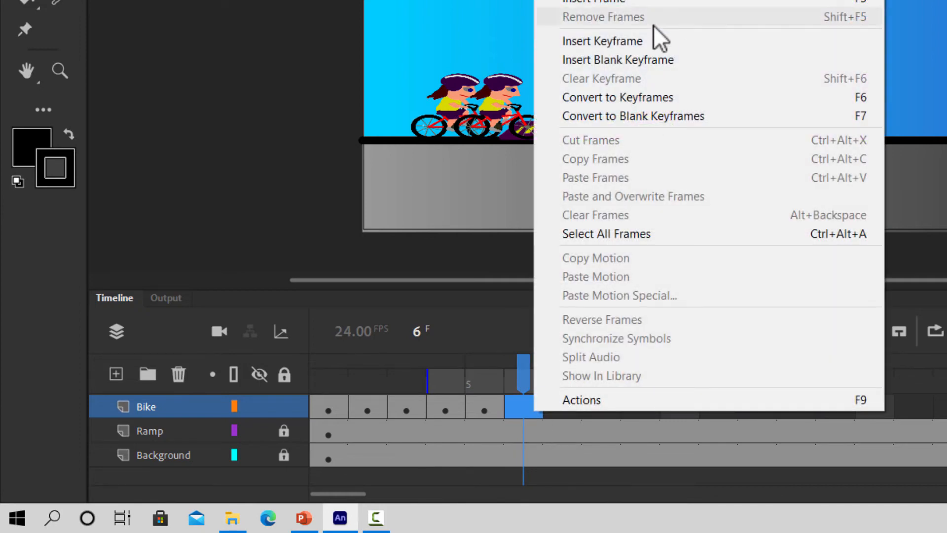
left_click(658, 44)
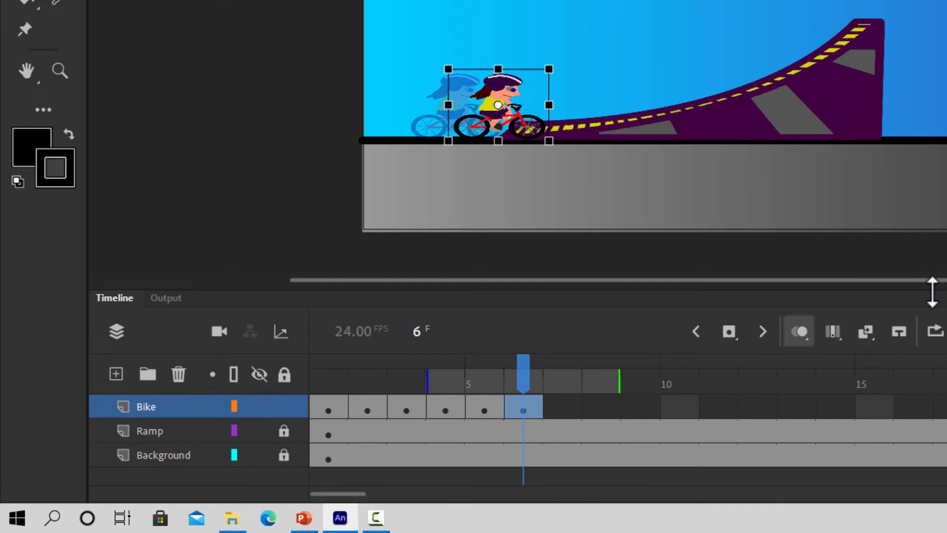
Move the bike rider in frame 6 right onto the start of the ramp, keeping an even onion-skin spacing
key("Right")
key("Right")
key("Right")
key("Right")
key("Right")
key("Right")
key("Right")
key("Right")
key("Right")
key("Right")
key("Right")
key("Right")
key("Right")
key("Right")
key("Right")
key("Right")
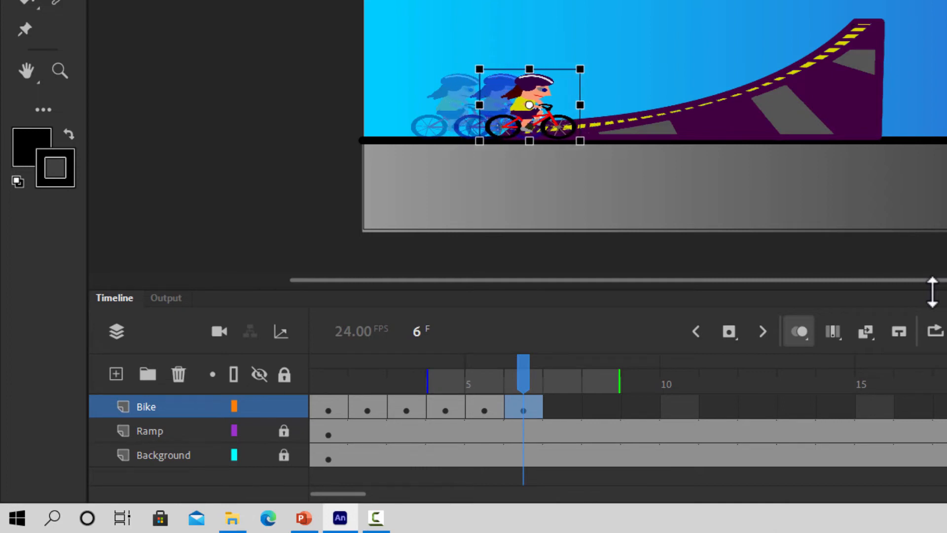
key("Right")
key("Right")
key("Right")
key("Right")
key("Right")
key("Right")
key("Right")
key("Right")
key("Right")
key("Right")
key("Right")
key("Right")
key("Right")
key("Right")
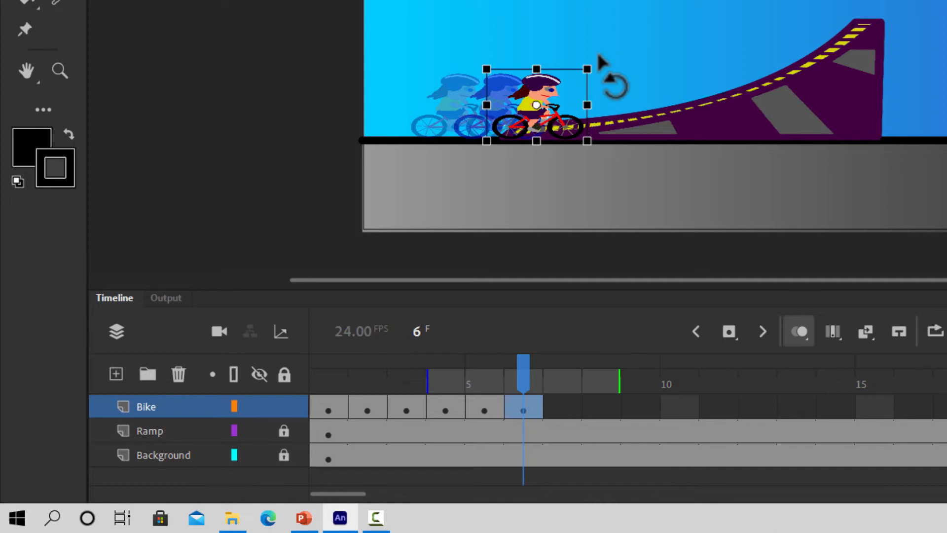
Rotate the bike rider in frame 6 counterclockwise to tilt up the ramp, and raise it slightly so its wheels meet the surface
left_click_drag(599, 56, 595, 40)
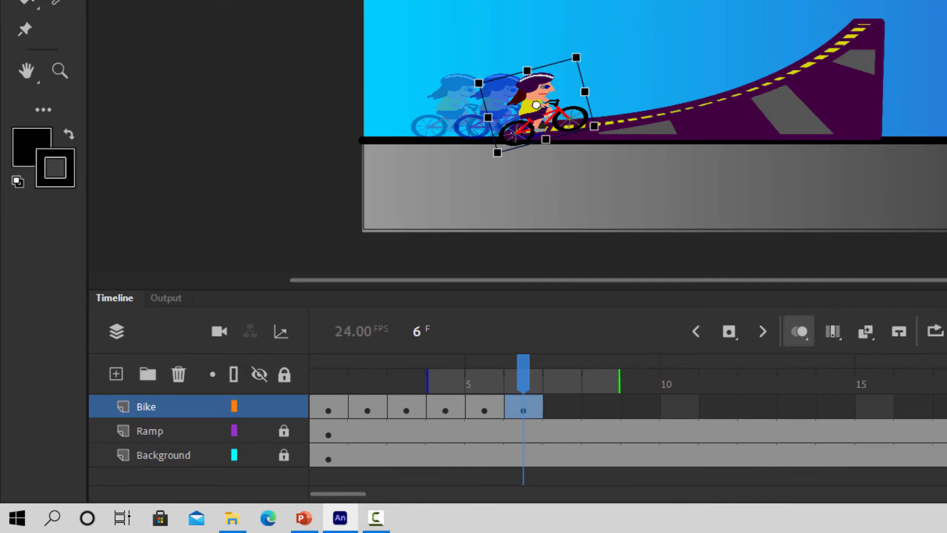
key("Up")
key("Up")
key("Up")
key("Right")
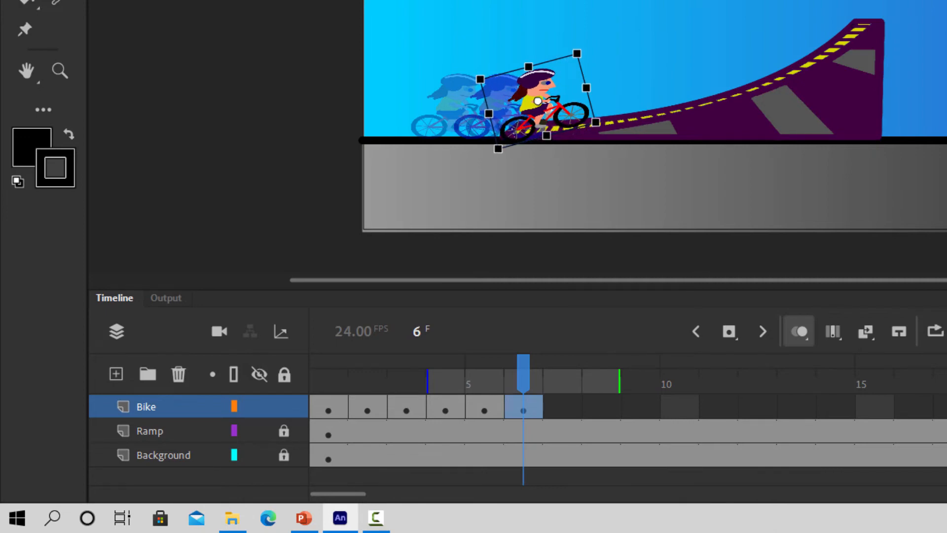
Insert a keyframe at frame 7 of the Bike layer
left_click(571, 413)
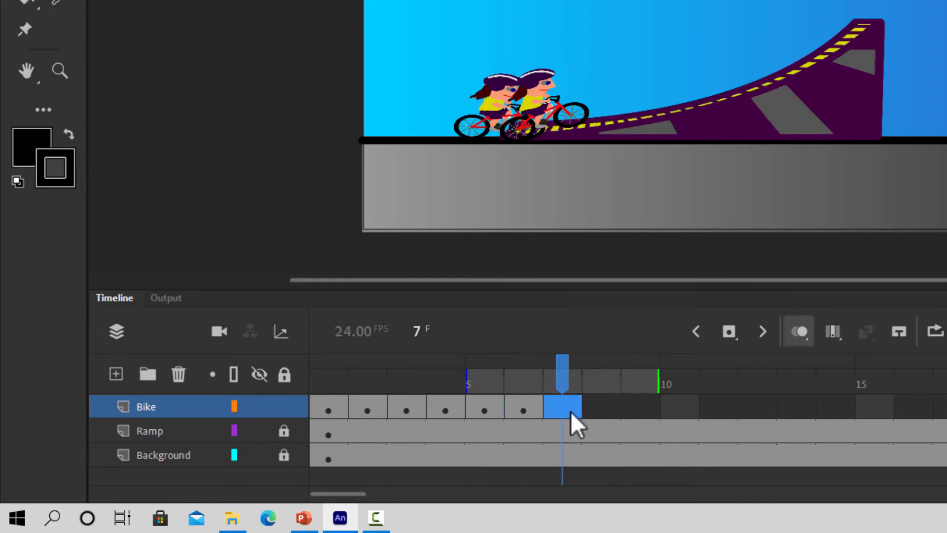
right_click(570, 414)
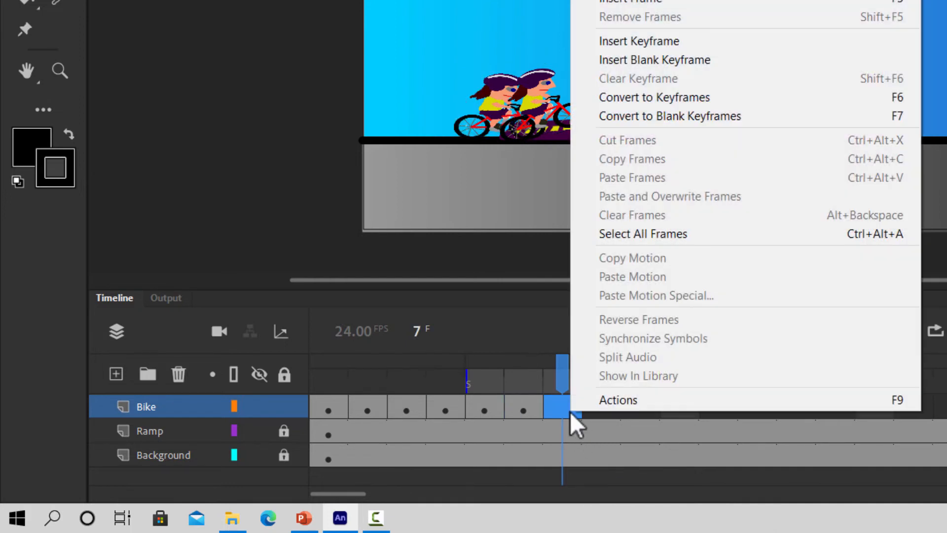
left_click(656, 41)
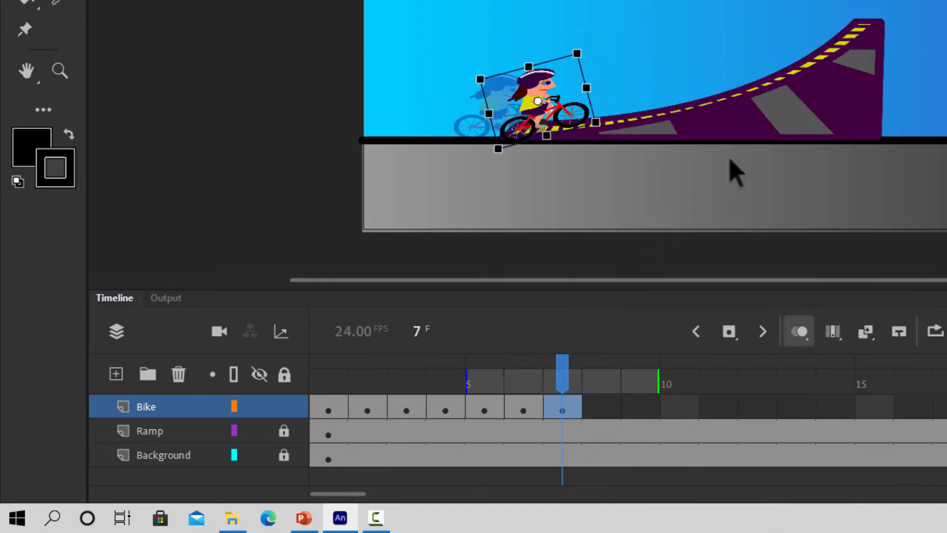
Move the tilted bike rider in frame 7 right and slightly up so it rides along the lower part of the ramp
key("shift+Right")
key("shift+Right")
key("shift+Right")
key("shift+Right")
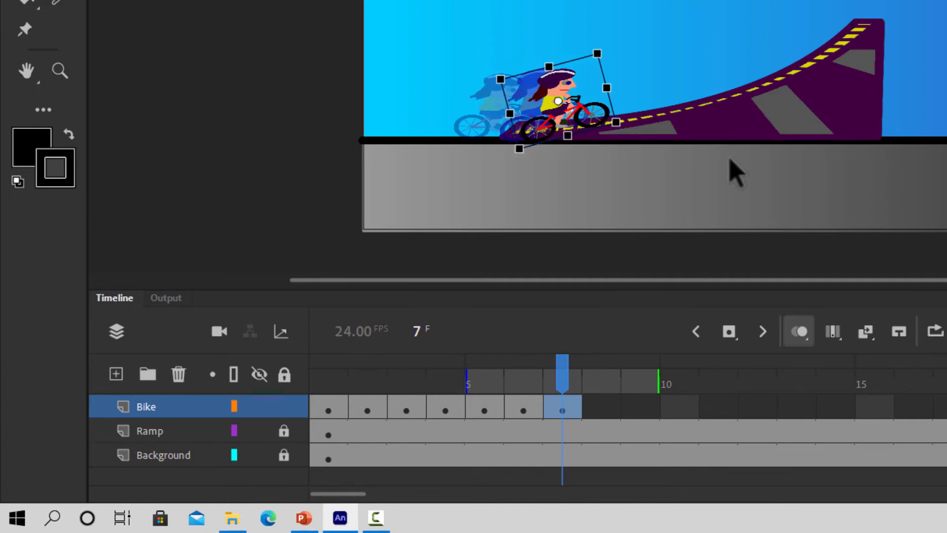
key("Up")
key("Up")
key("Up")
key("Up")
key("Up")
key("Up")
key("Up")
key("Down")
key("Down")
key("Down")
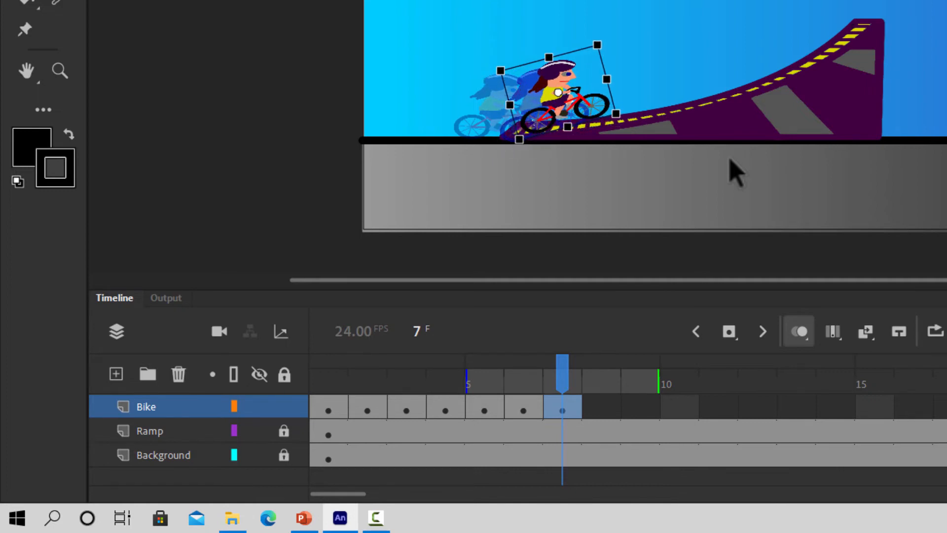
key("Right")
key("Right")
key("Right")
key("Right")
key("Right")
key("Right")
key("Right")
key("Right")
key("Right")
key("Right")
key("Right")
key("Right")
key("Right")
key("Right")
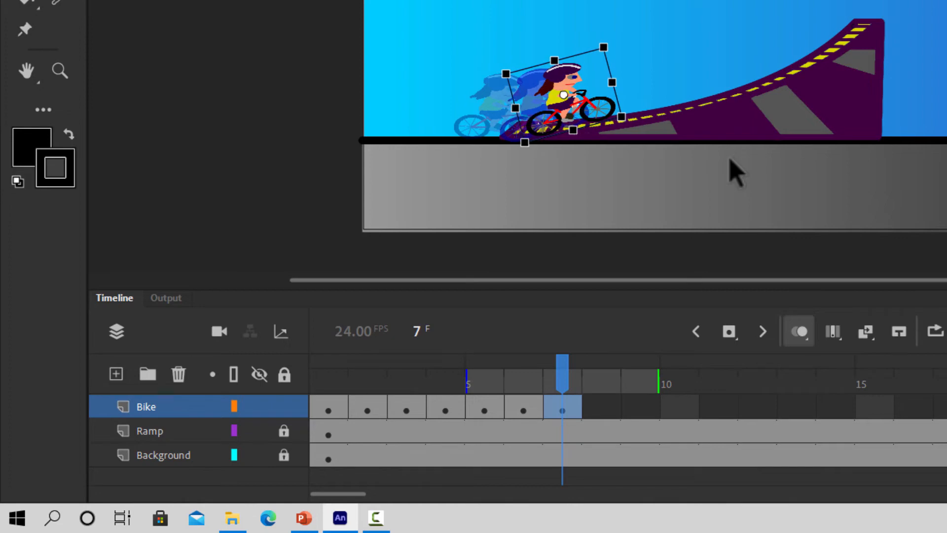
Insert a keyframe at frame 8 of the Bike layer
left_click(606, 409)
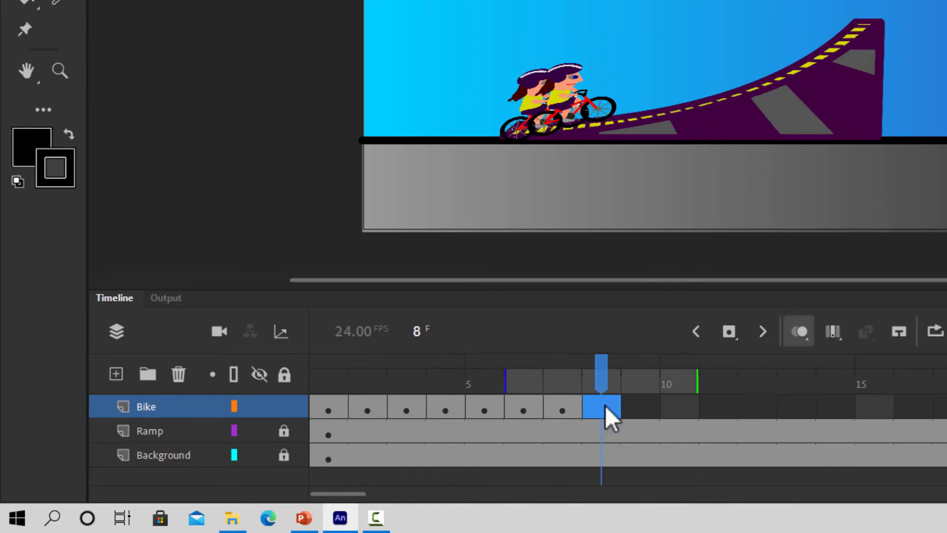
right_click(607, 410)
left_click(696, 34)
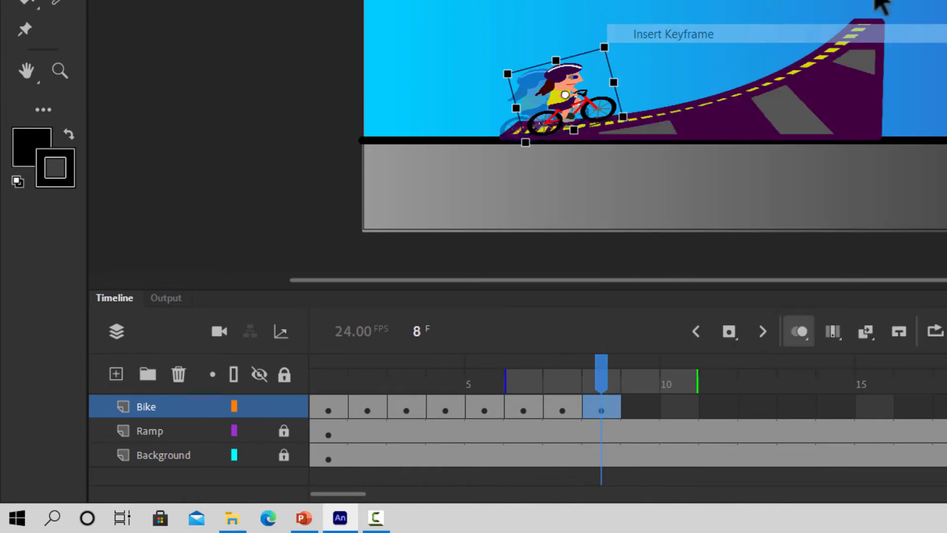
Move the tilted bike rider in frame 8 right and up so its wheels meet the ramp surface, keeping its current tilt
left_click(570, 116)
key("Right")
key("Right")
key("Right")
key("Right")
key("Right")
key("Right")
key("Right")
key("Right")
key("Right")
key("Right")
key("Right")
key("Right")
key("Right")
key("Right")
key("Right")
key("Right")
key("Right")
key("Right")
key("Right")
key("Right")
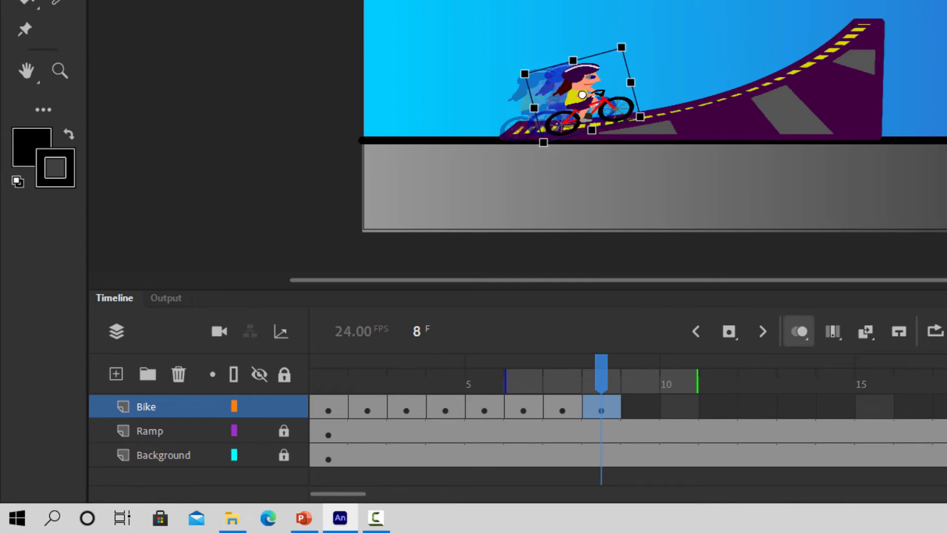
key("Right")
key("Right")
key("Right")
key("Right")
key("Right")
key("Right")
key("Right")
key("Right")
key("Right")
key("Right")
key("Right")
key("Right")
key("Right")
key("Right")
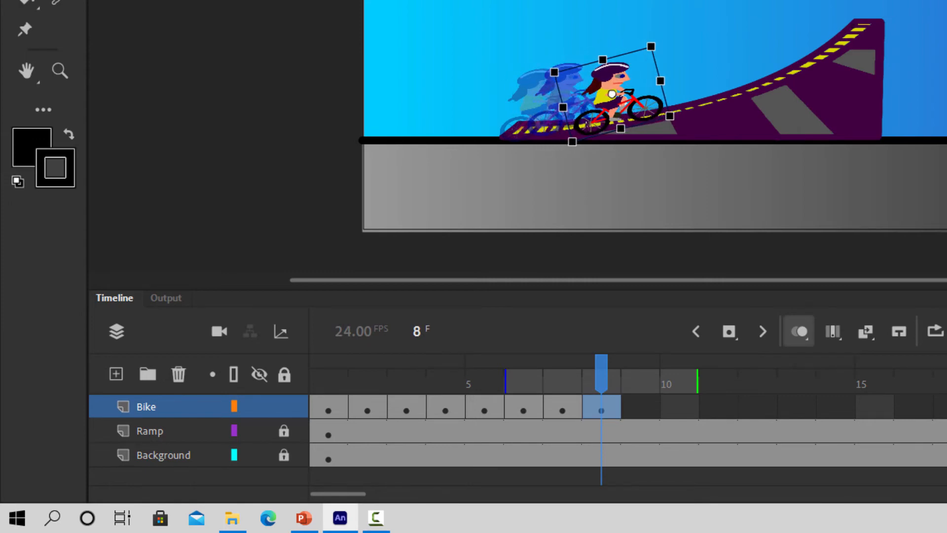
key("Up")
key("Up")
key("Up")
key("Up")
key("Up")
key("Up")
key("Up")
key("Up")
key("Up")
key("Up")
key("Up")
key("Up")
key("Up")
key("Up")
key("Right")
key("Right")
key("Right")
key("Right")
key("Right")
key("Right")
key("Right")
key("Right")
key("Right")
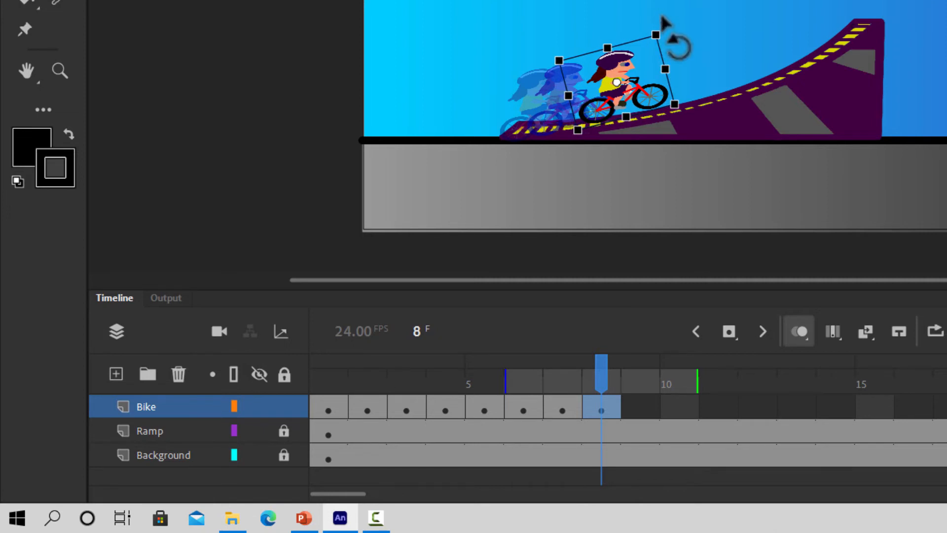
left_click_drag(665, 24, 667, 24)
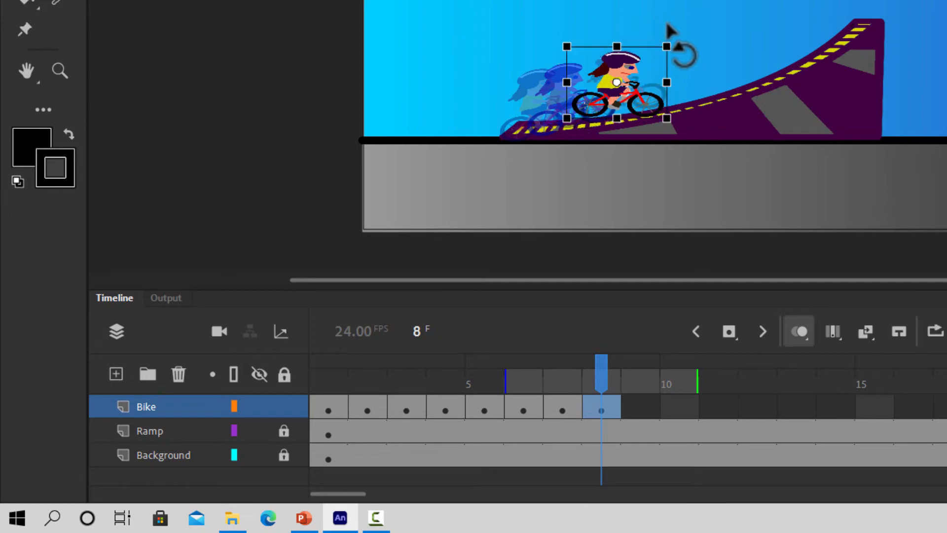
key("ctrl+z")
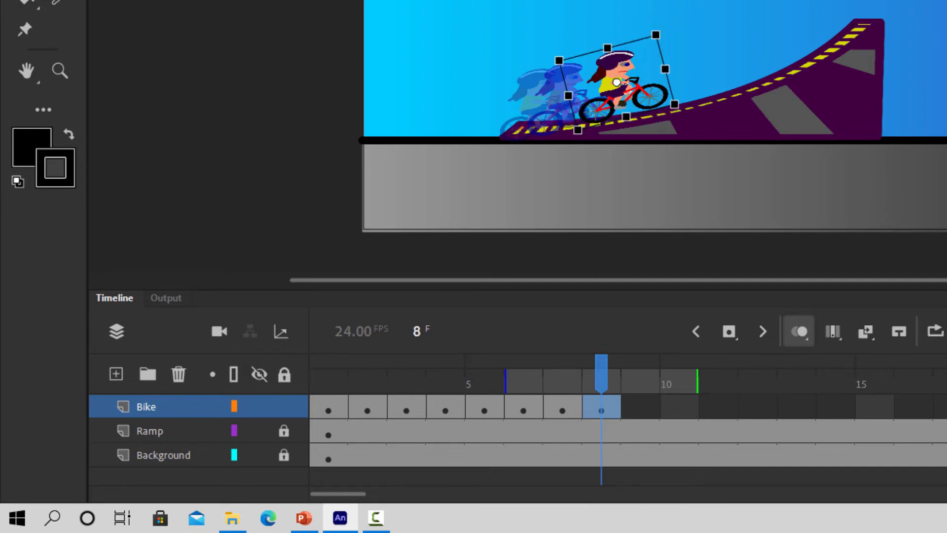
Insert a keyframe at frame 9 of the Bike layer and move the rider right and slightly up along the ramp
right_click(640, 412)
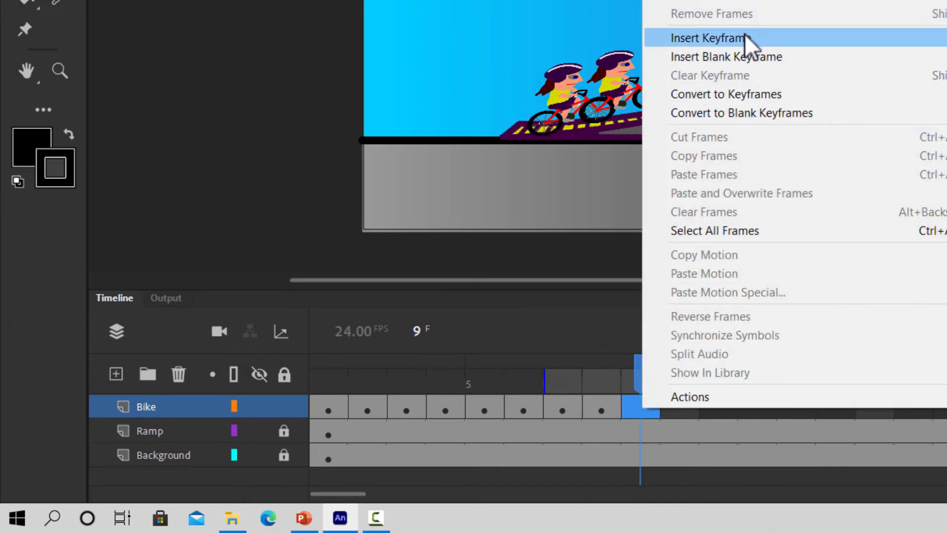
left_click(738, 39)
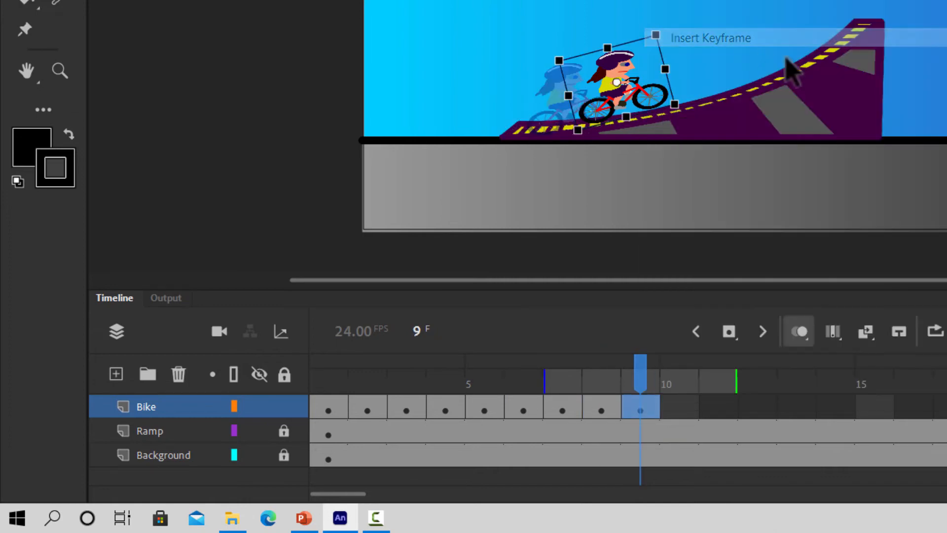
key("shift+Right")
key("shift+Right")
key("shift+Right")
key("shift+Right")
key("shift+Right")
key("shift+Right")
key("shift+Right")
key("shift+Right")
key("shift+Right")
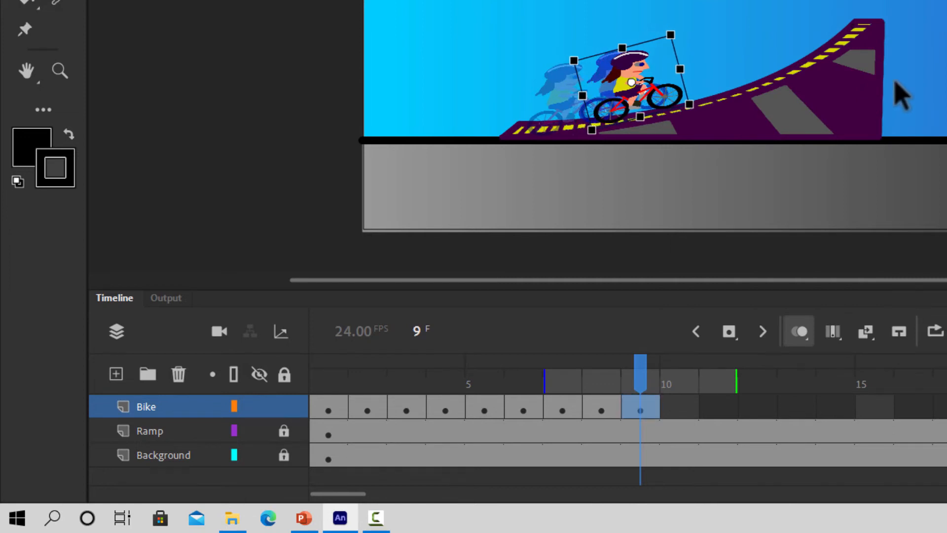
key("Right")
key("Right")
key("Right")
key("Right")
key("Right")
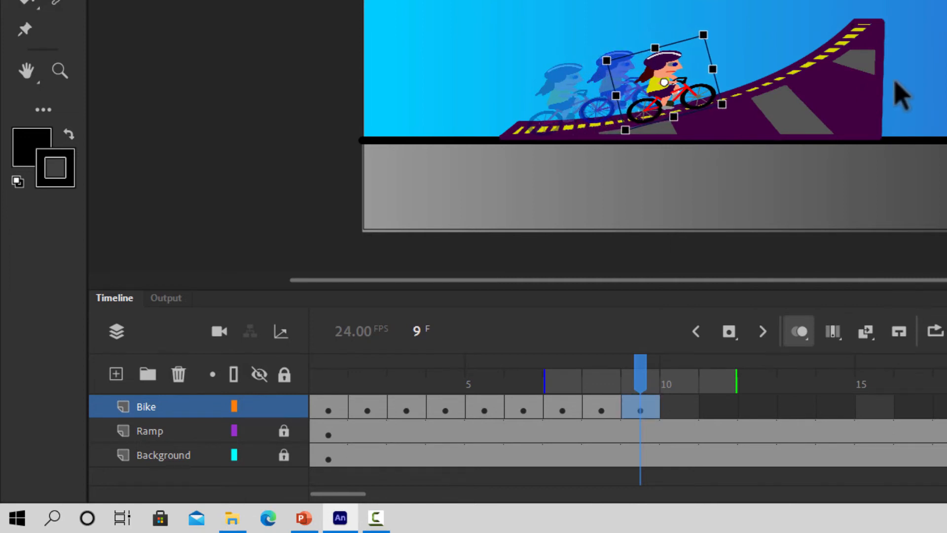
key("Up")
key("Up")
key("Up")
key("Up")
key("Up")
key("Up")
key("Up")
key("Up")
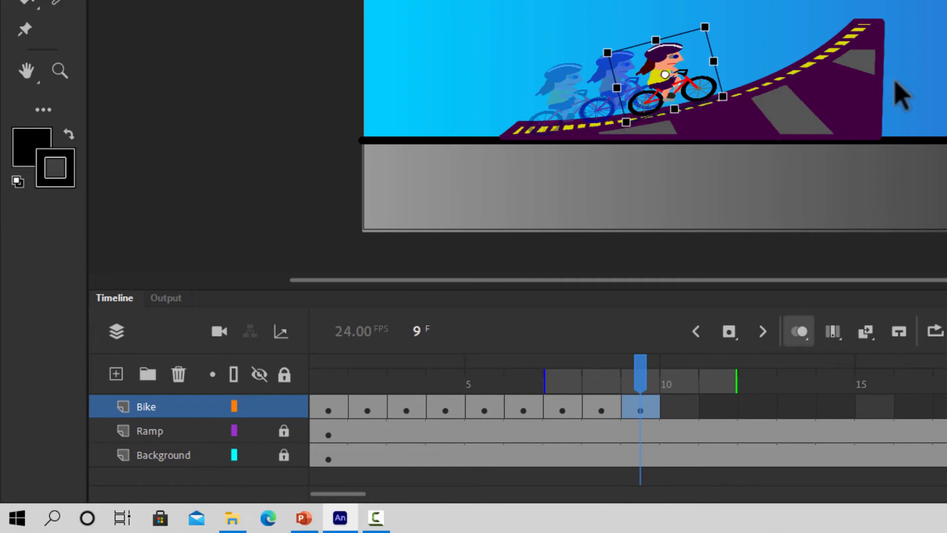
key("Right")
key("Right")
key("Right")
key("Right")
key("Right")
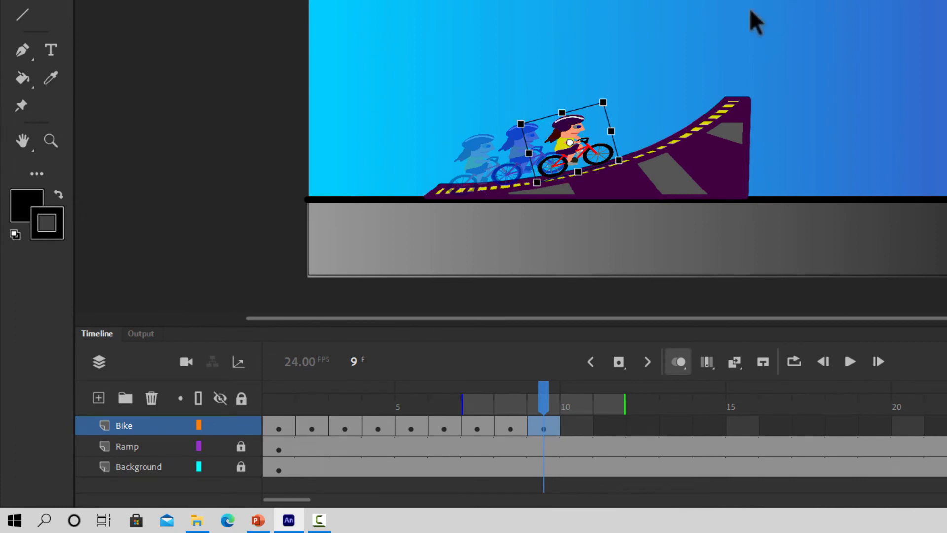
Play the timeline several times to preview the bike riding up the ramp
left_click(849, 362)
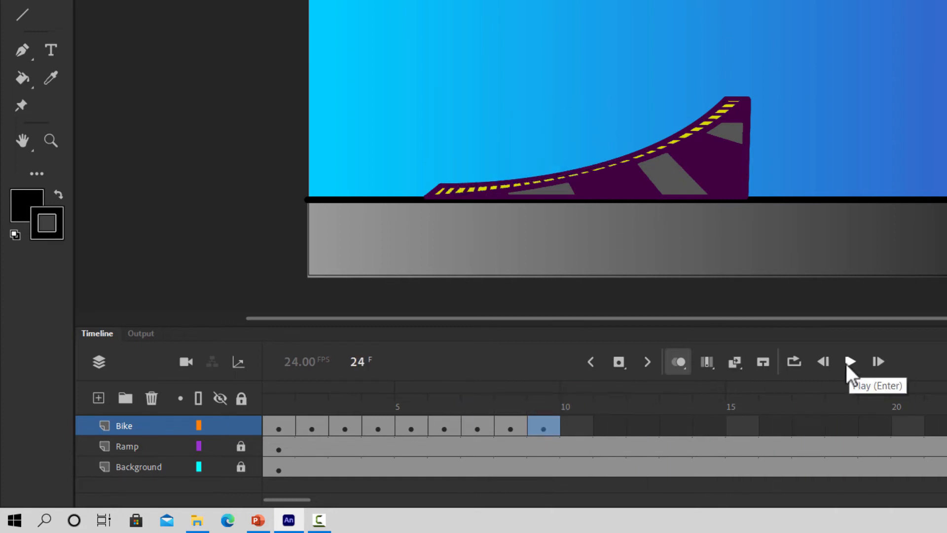
left_click(845, 363)
left_click(845, 363)
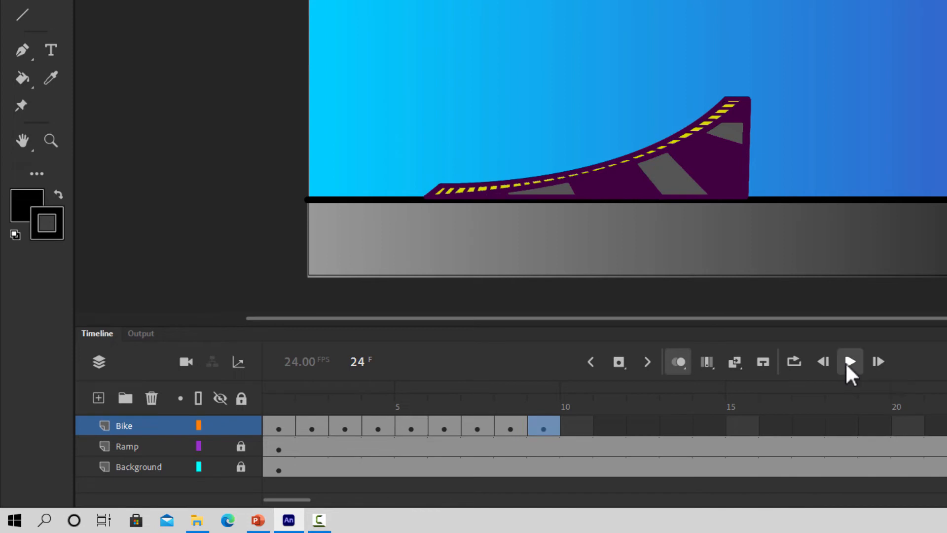
left_click(845, 363)
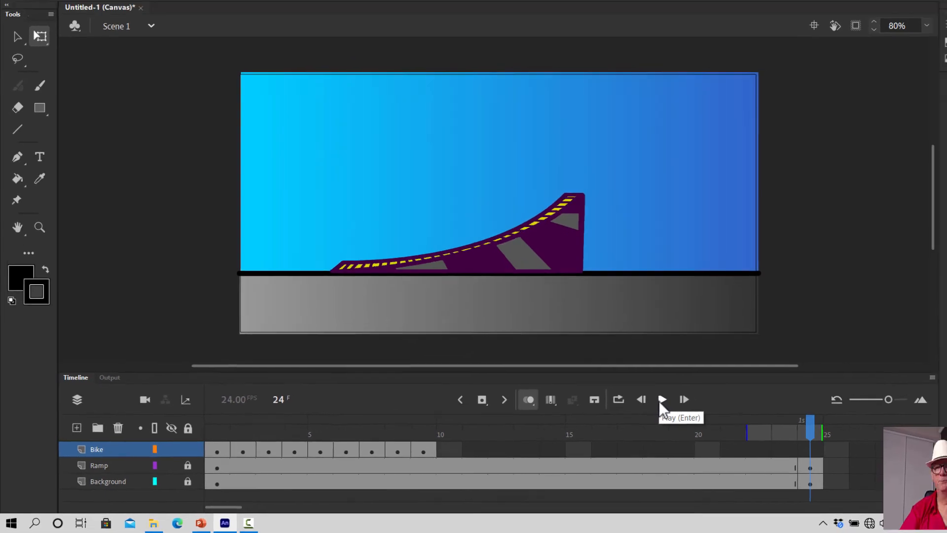
left_click(846, 362)
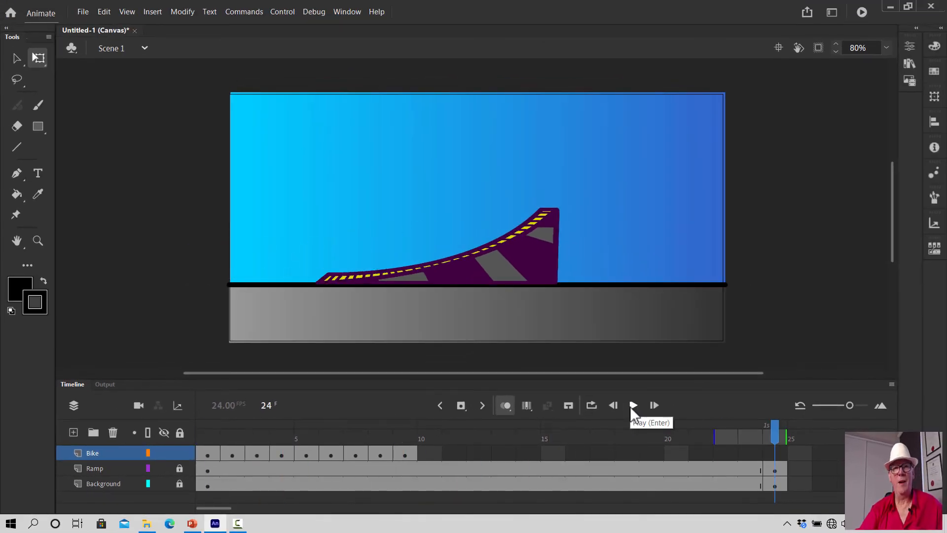
Set the document's frame rate to 12
left_click(188, 12)
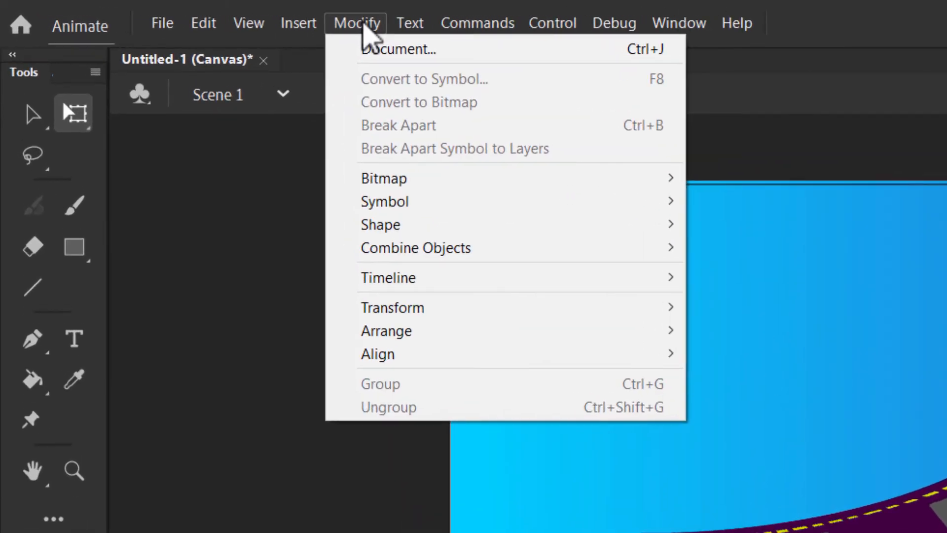
left_click(383, 50)
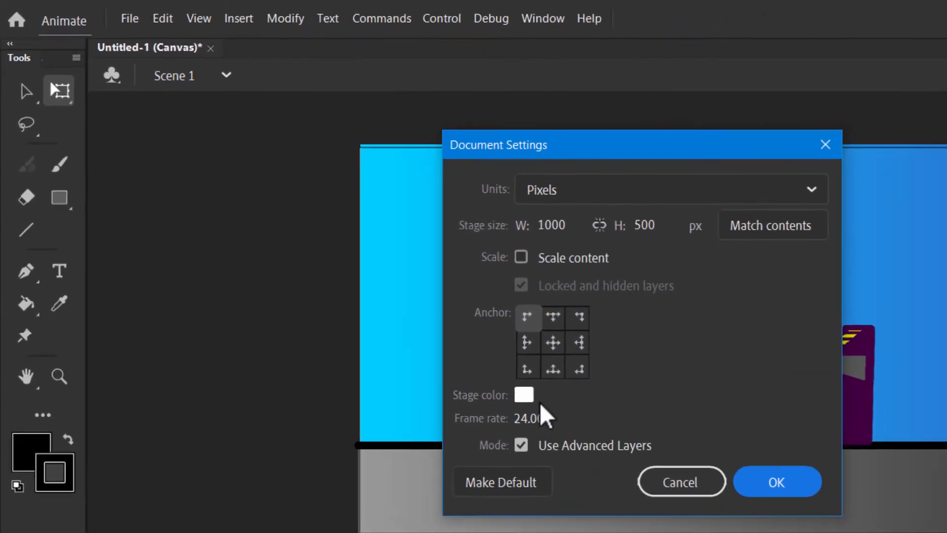
left_click(537, 418)
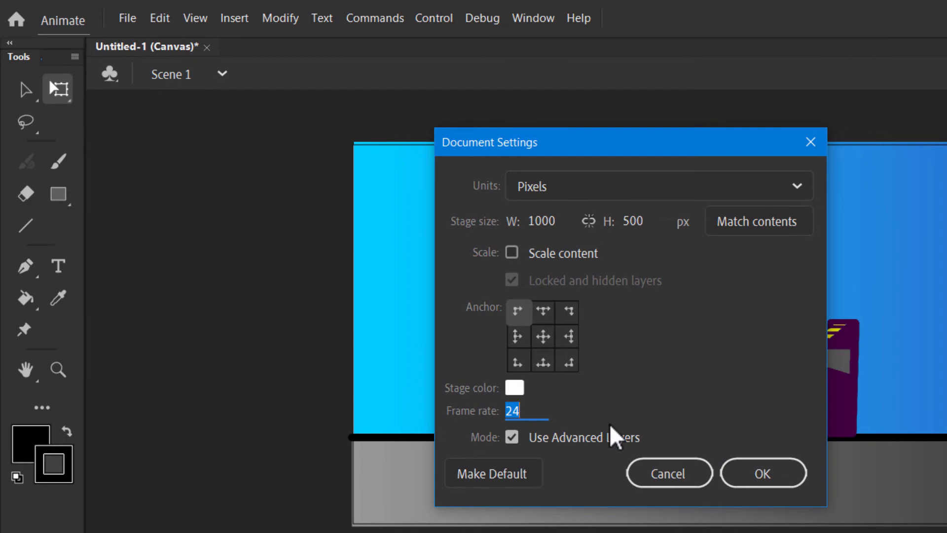
type("12")
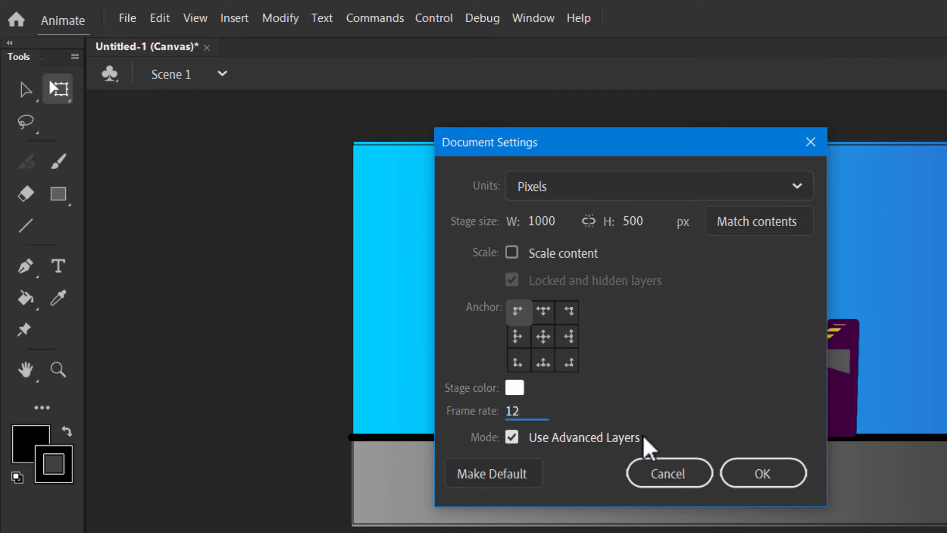
left_click(790, 479)
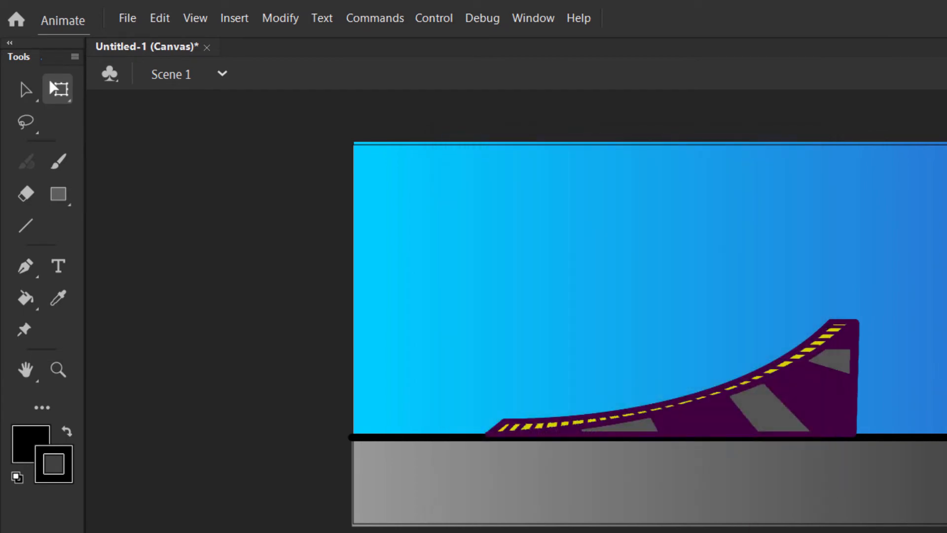
Replay the animation to check the bike's speed at the 12 fps frame rate
key("Return")
key("Return")
key("Return")
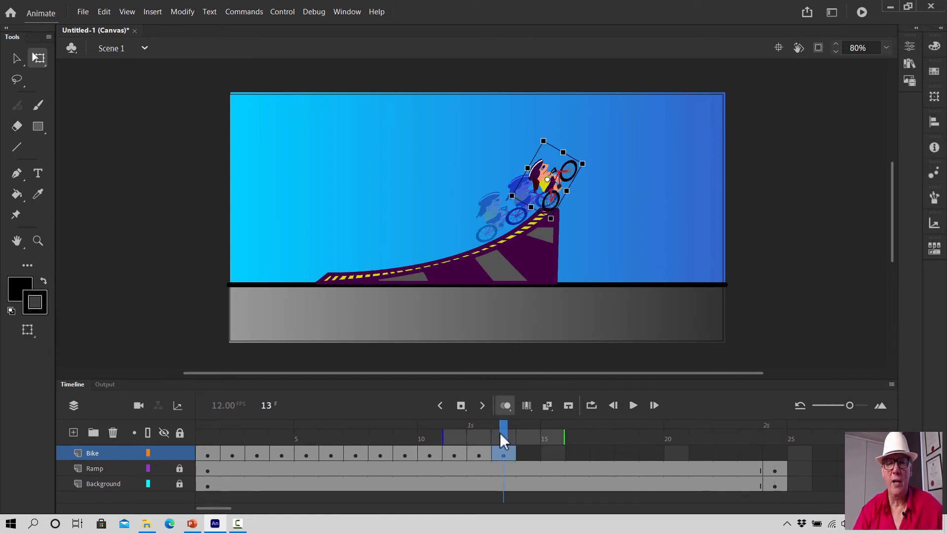
Insert a keyframe at frame 14 of the Bike layer, toggling onion skinning off and back on
left_click_drag(499, 432, 492, 390)
left_click(506, 406)
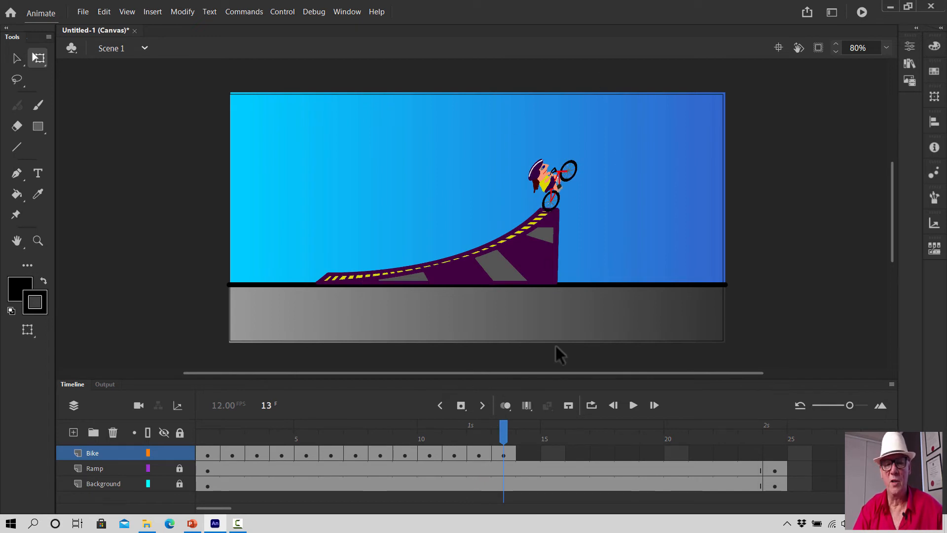
left_click(529, 451)
right_click(529, 450)
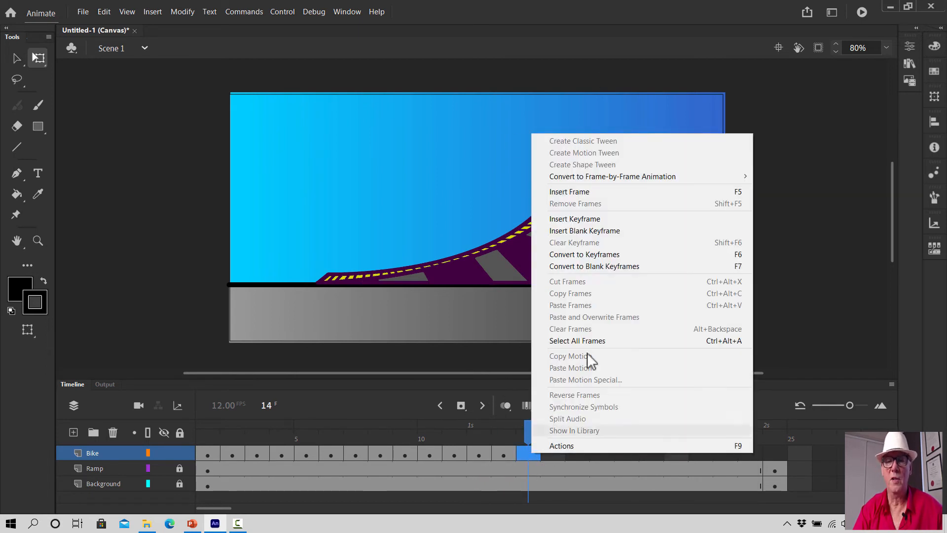
left_click(586, 221)
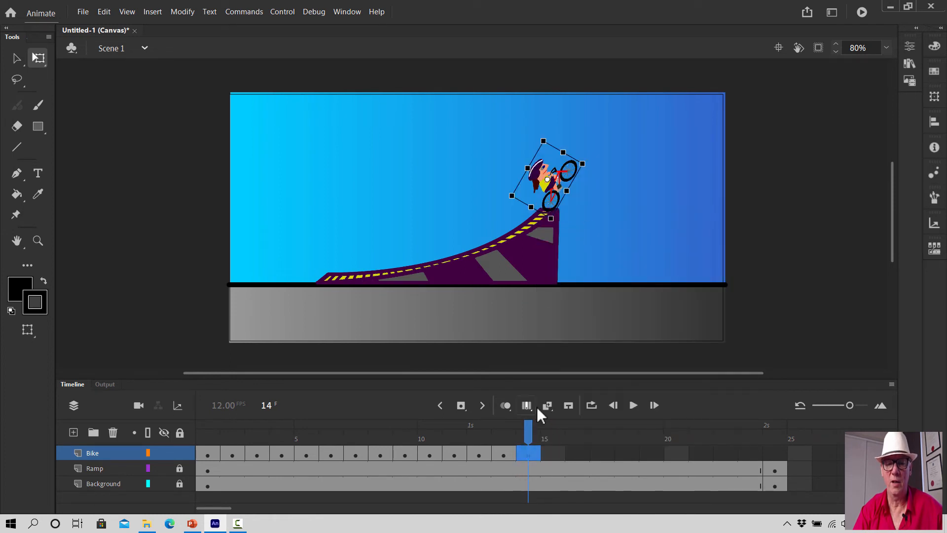
left_click(505, 405)
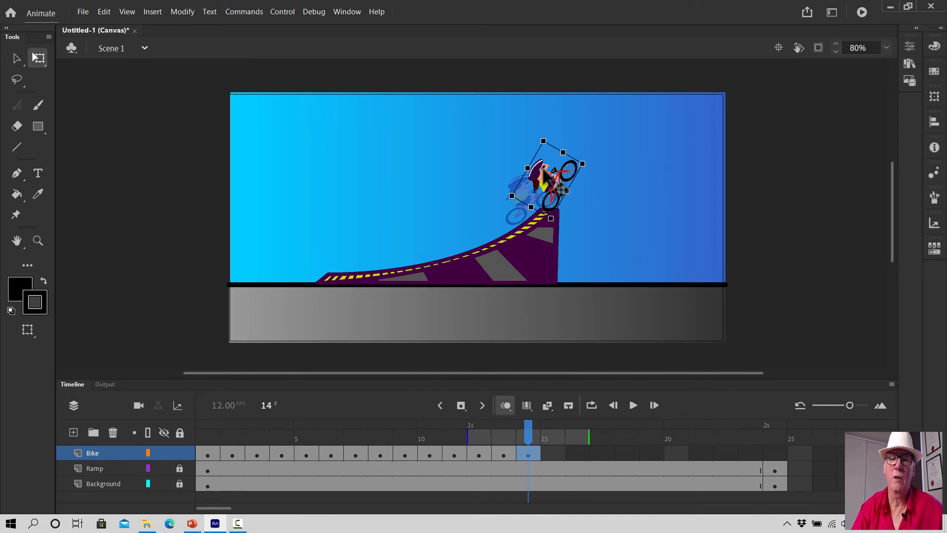
Move the rider in frame 14 up and right off the ramp's tip, and rotate it counterclockwise until the bike points straight up
left_click_drag(545, 172, 555, 156)
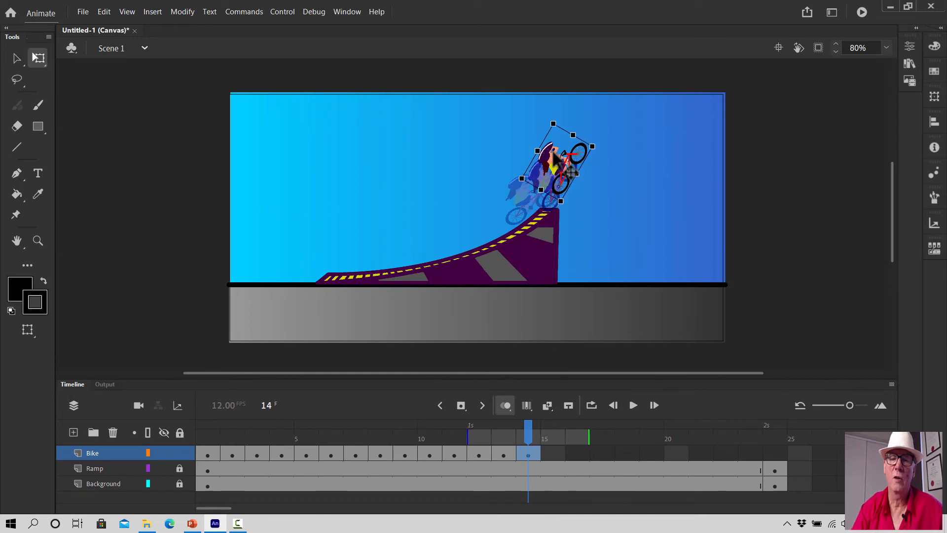
left_click(597, 140)
left_click(585, 148)
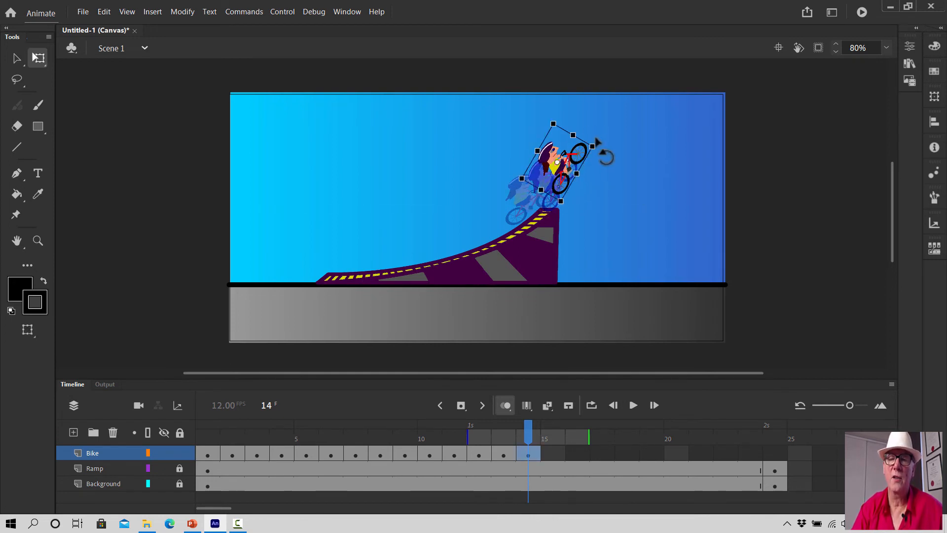
left_click_drag(598, 144, 568, 155)
Insert a keyframe at frame 15 of the Bike layer
left_click(547, 452)
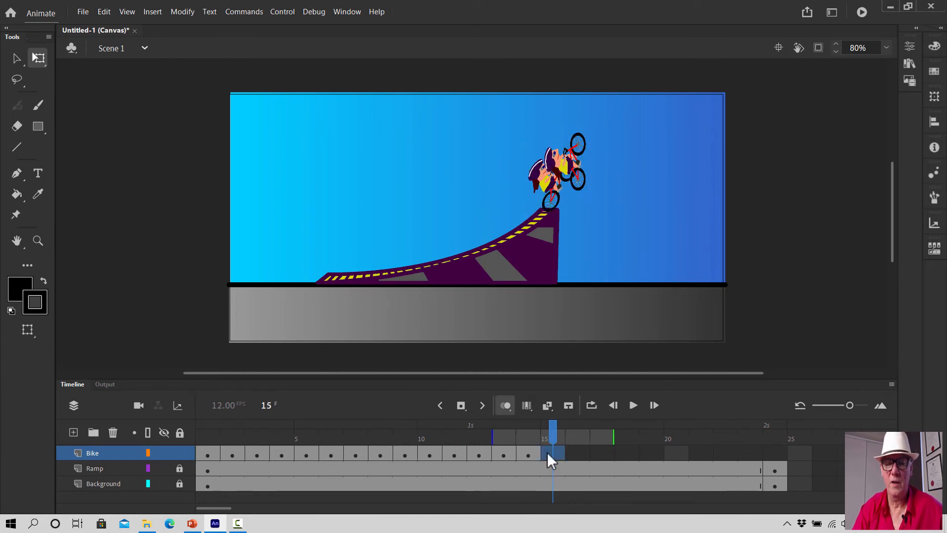
right_click(547, 452)
left_click(608, 219)
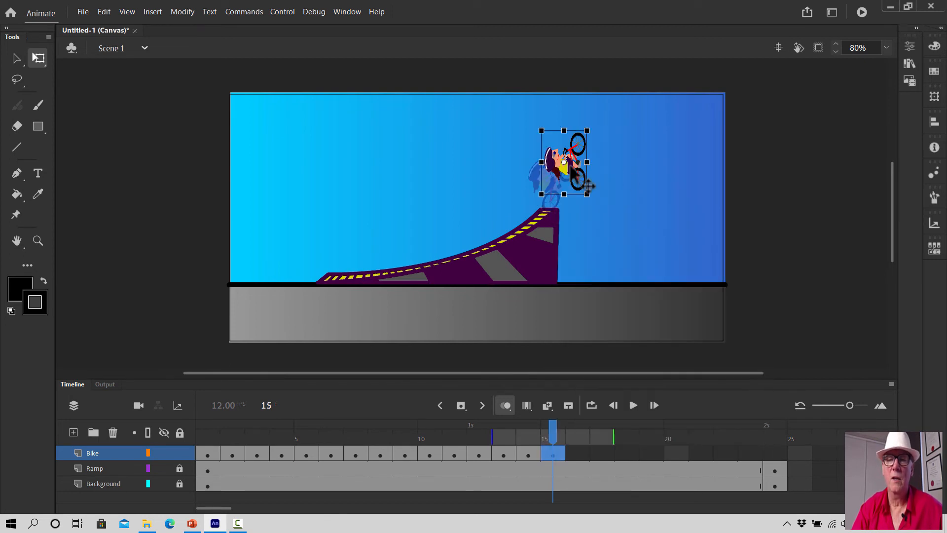
Move the rider in frame 15 right and slightly up, and rotate it about 45 degrees counterclockwise so it tips backward in mid-air
left_click_drag(568, 142, 593, 141)
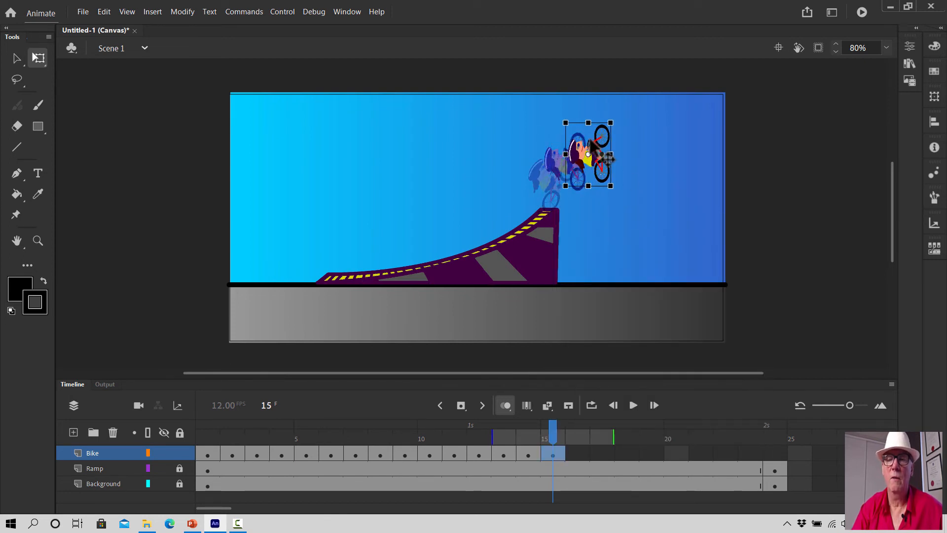
left_click(615, 103)
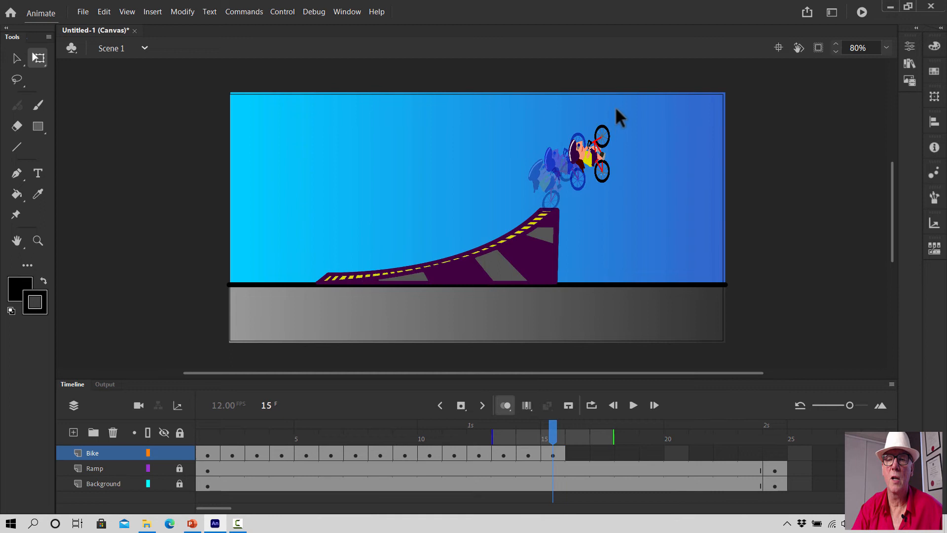
left_click(606, 138)
left_click_drag(618, 124, 588, 112)
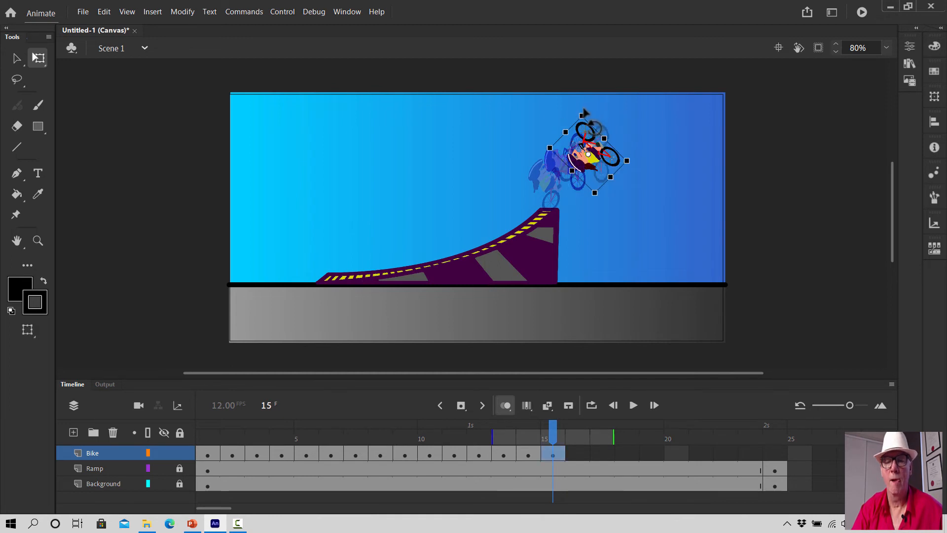
Insert a keyframe at frame 16 of the Bike layer
left_click(577, 453)
right_click(576, 453)
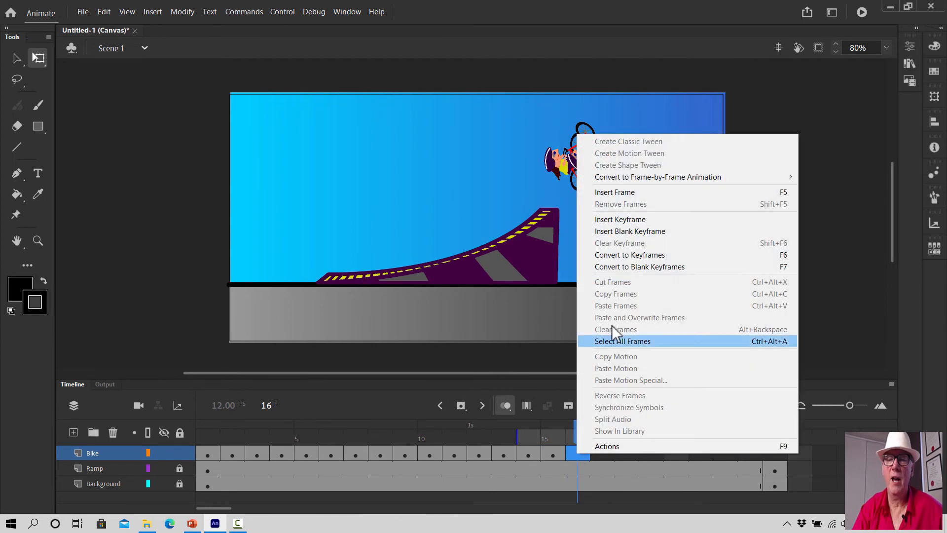
left_click(616, 219)
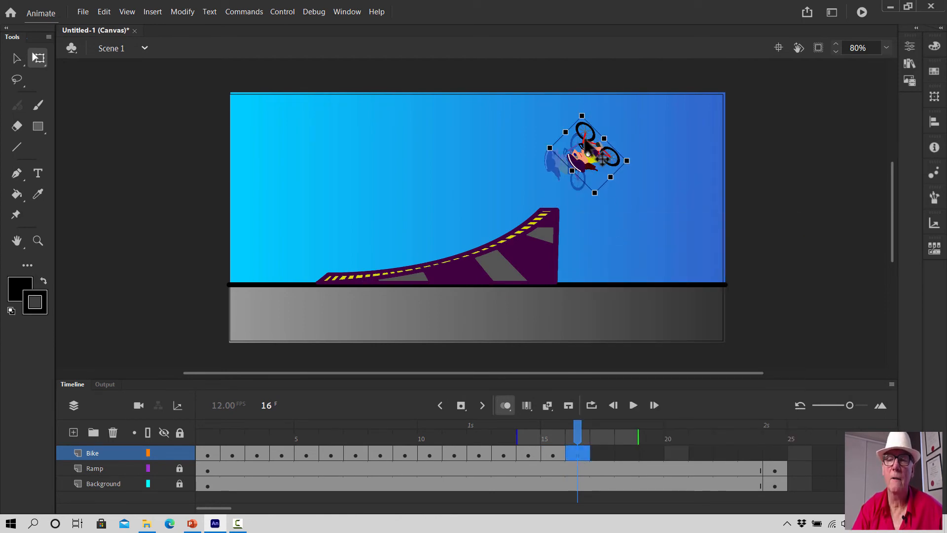
Rotate the rider in frame 16 further counterclockwise until nearly upside down, and move it right and slightly down
left_click_drag(541, 155, 542, 175)
left_click_drag(599, 149, 622, 158)
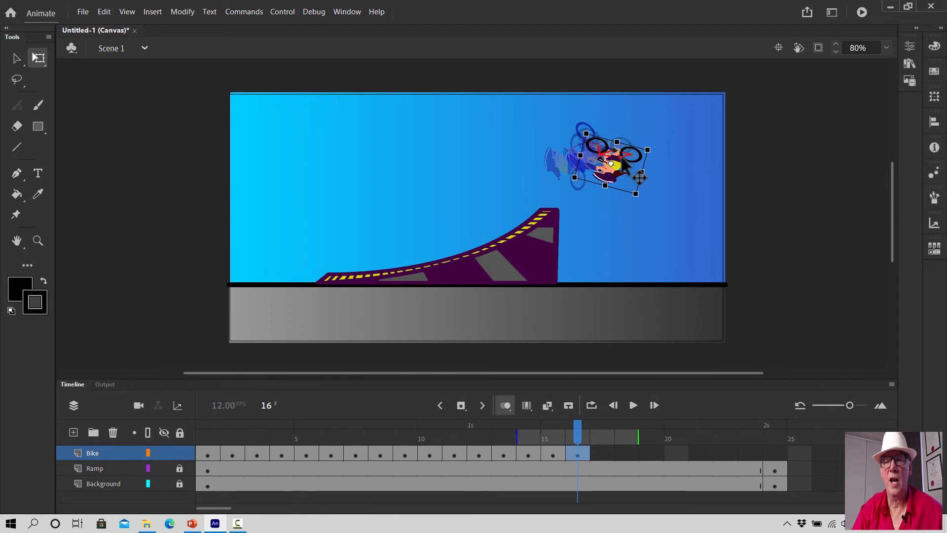
Insert a keyframe at frame 17 of the Bike layer, moving the rider right and down and rotating it about 45 degrees counterclockwise
right_click(606, 454)
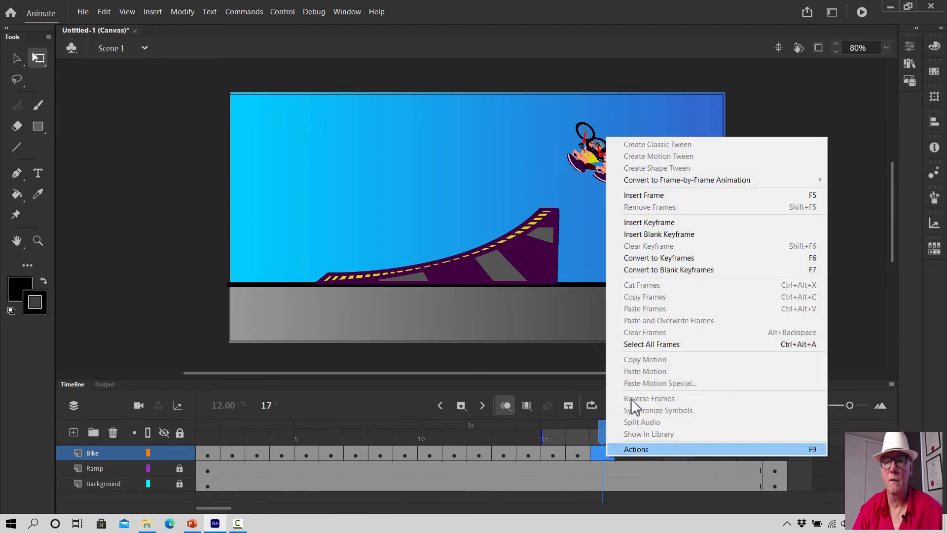
left_click(647, 222)
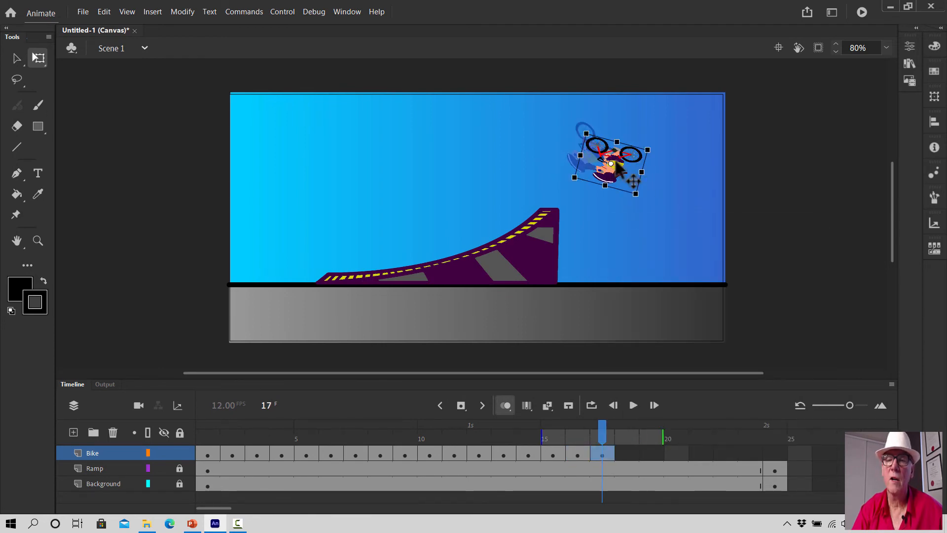
left_click_drag(612, 157, 630, 174)
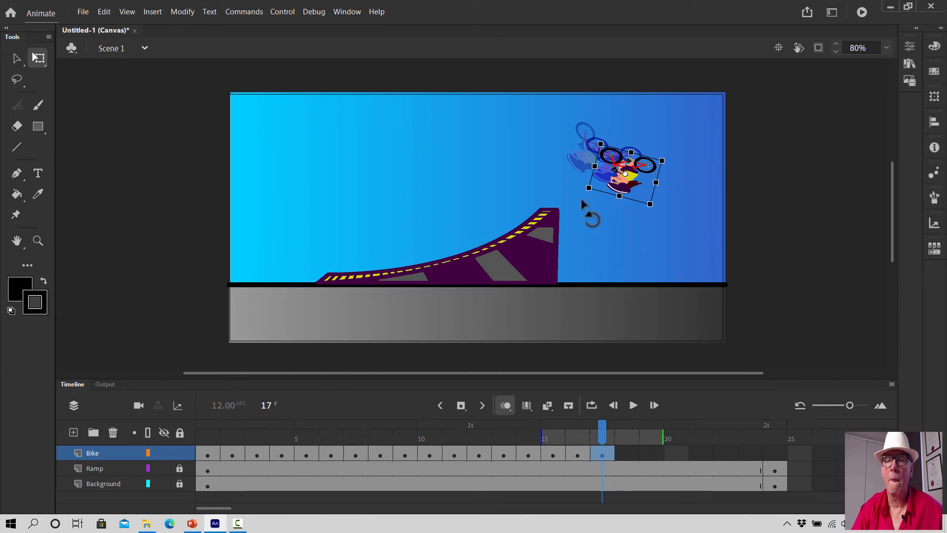
left_click_drag(582, 204, 597, 216)
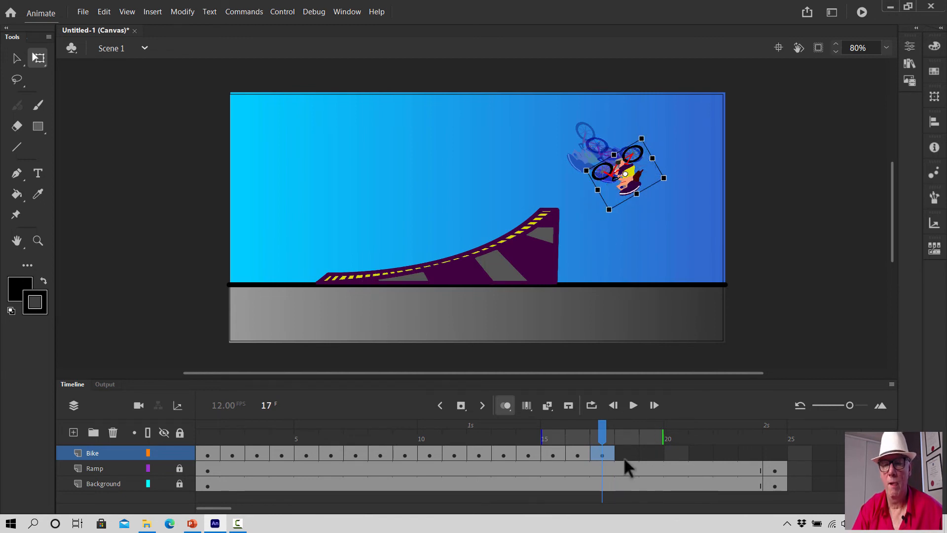
Add a Bike keyframe at frame 18 with the rider slightly right and down, rotated about 45 degrees counterclockwise until the wheels stack nearly vertically
left_click(627, 450)
right_click(627, 449)
left_click(671, 215)
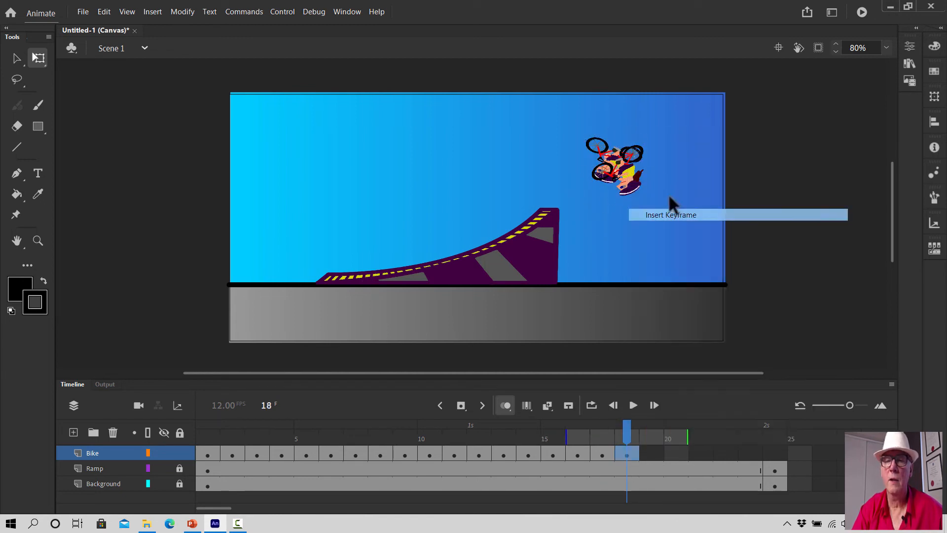
left_click_drag(630, 174, 645, 186)
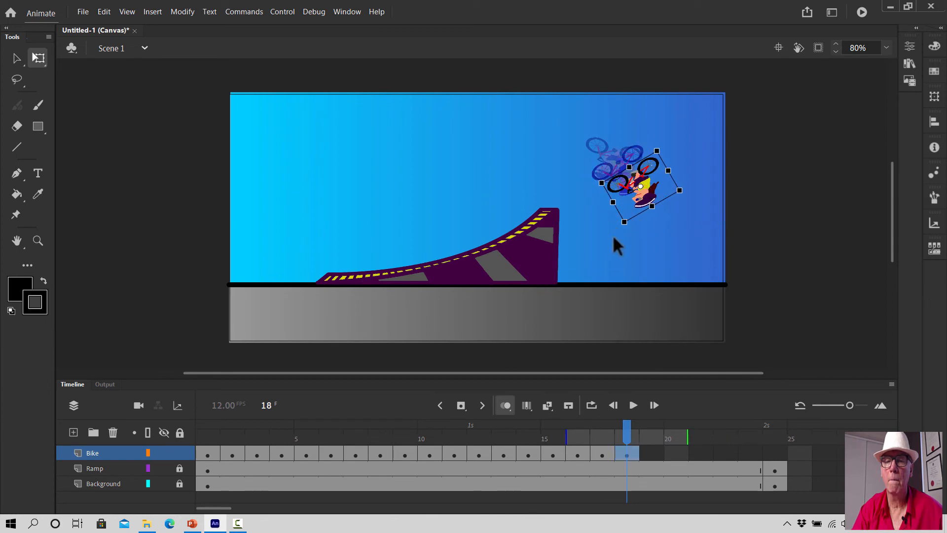
left_click(615, 233)
left_click(622, 193)
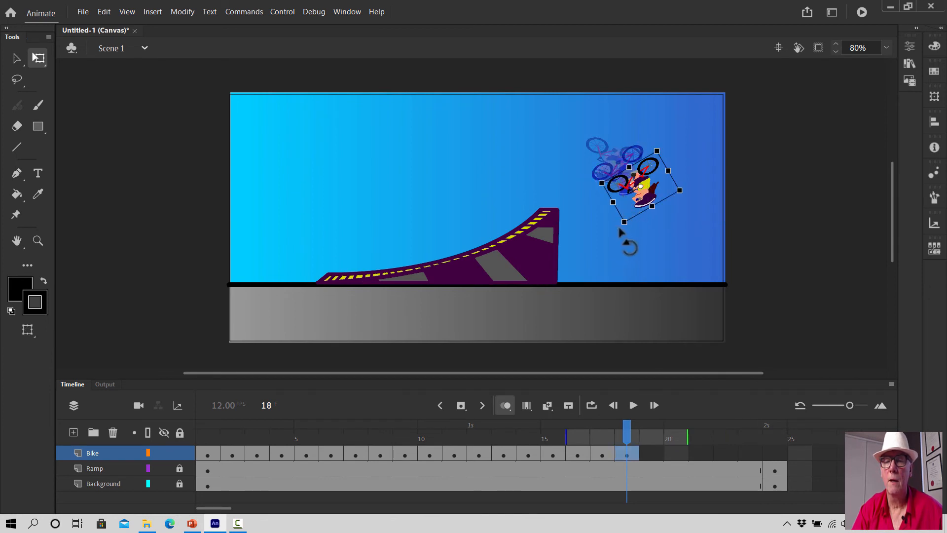
left_click_drag(630, 245, 650, 242)
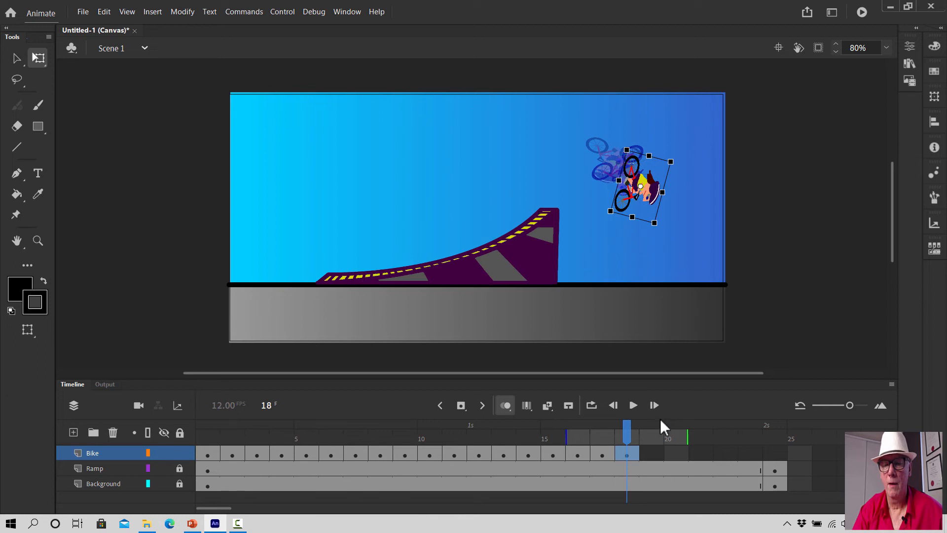
Add a Bike keyframe at frame 19 with the rider rotated about 30 degrees counterclockwise and moved down and slightly right
right_click(657, 451)
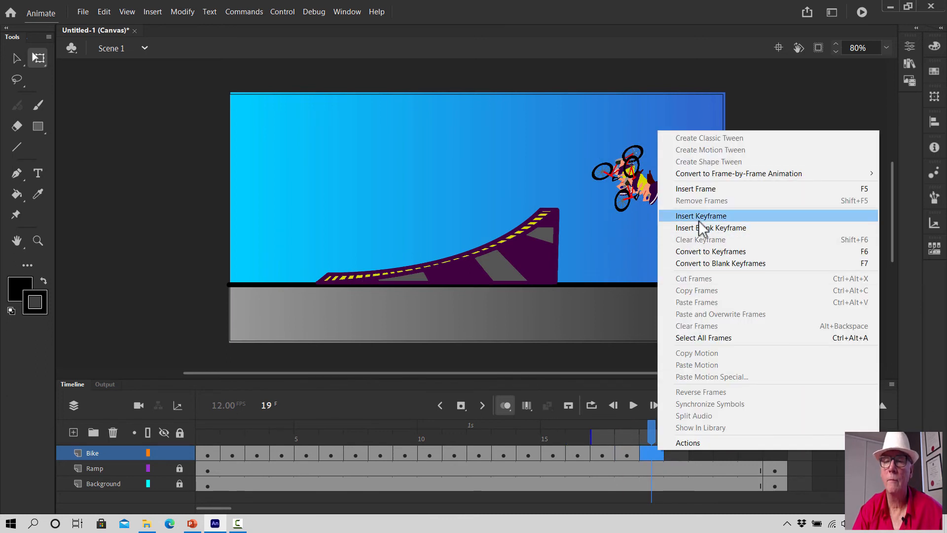
left_click(700, 218)
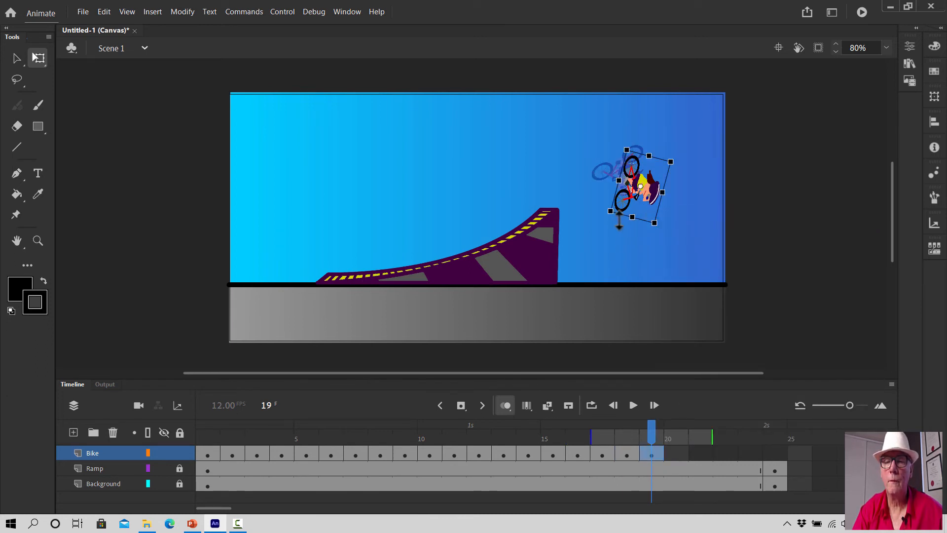
left_click(608, 221)
left_click(632, 206)
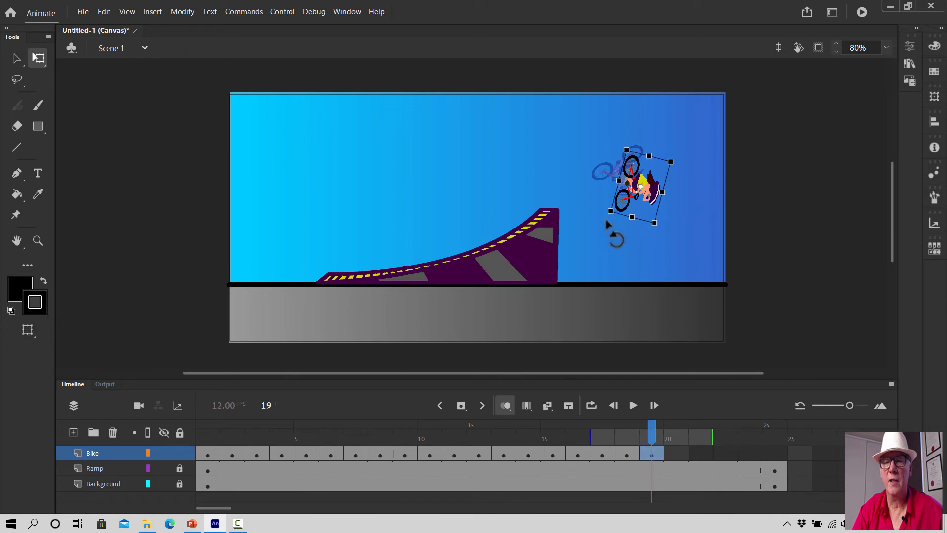
left_click_drag(612, 224, 627, 231)
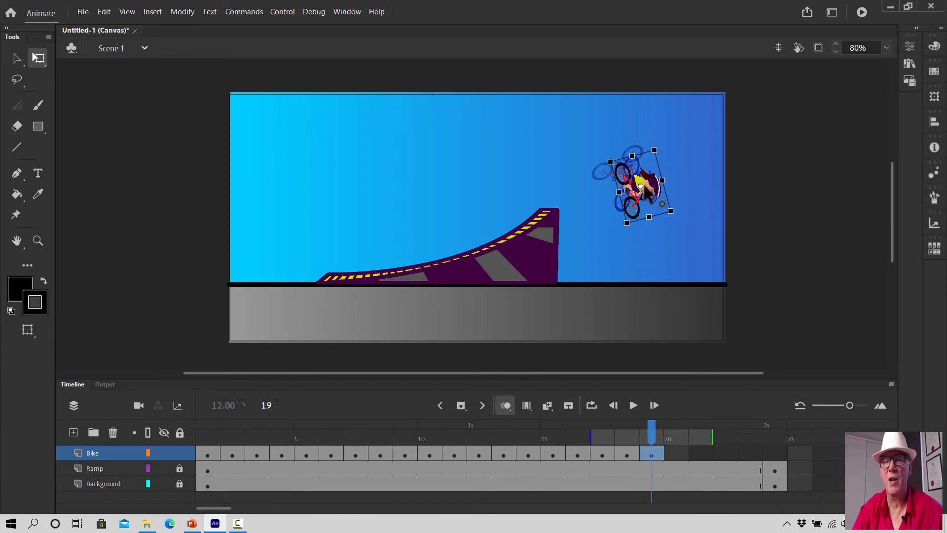
left_click_drag(640, 185, 676, 216)
Add a Bike keyframe at frame 20 with the rider rotated about 45 degrees counterclockwise into a nose-down descent, lower and slightly right
left_click(675, 451)
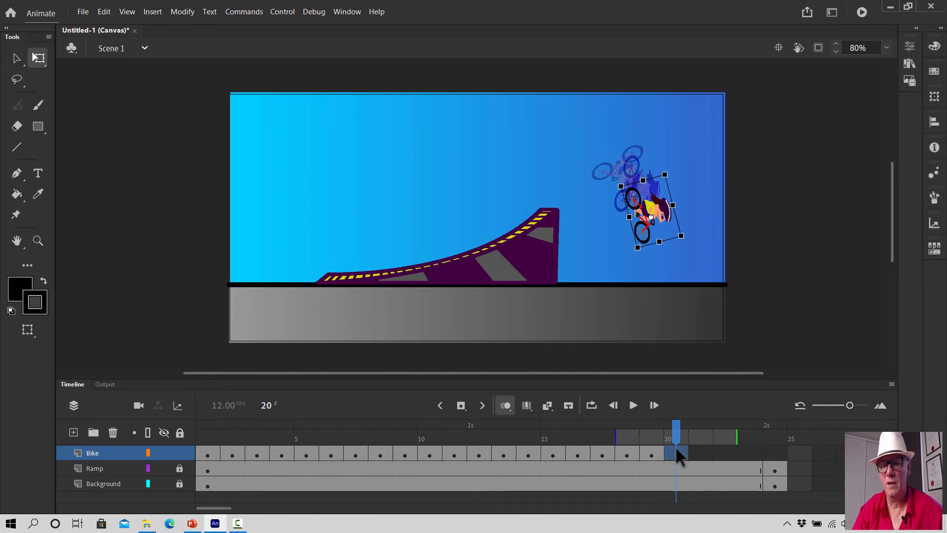
right_click(676, 450)
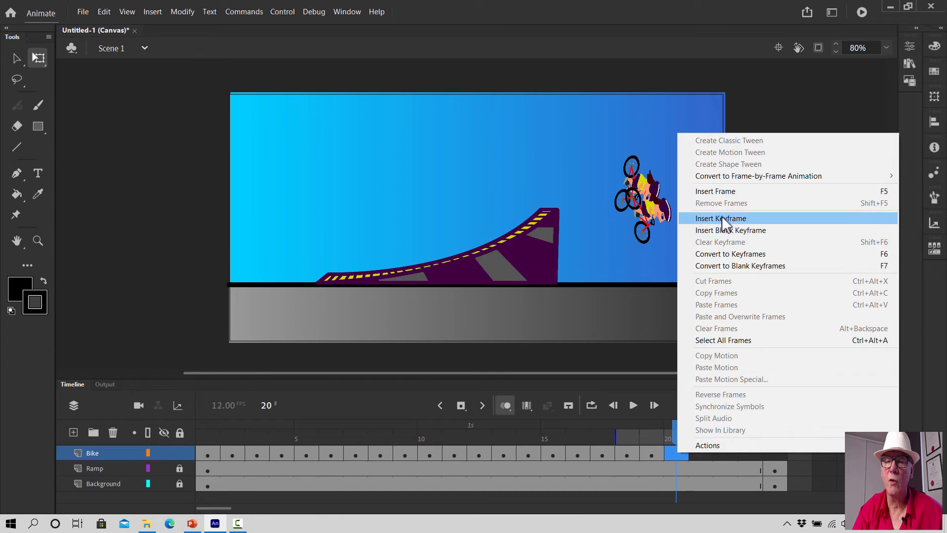
left_click(721, 218)
left_click_drag(630, 257, 654, 261)
left_click_drag(636, 226, 650, 242)
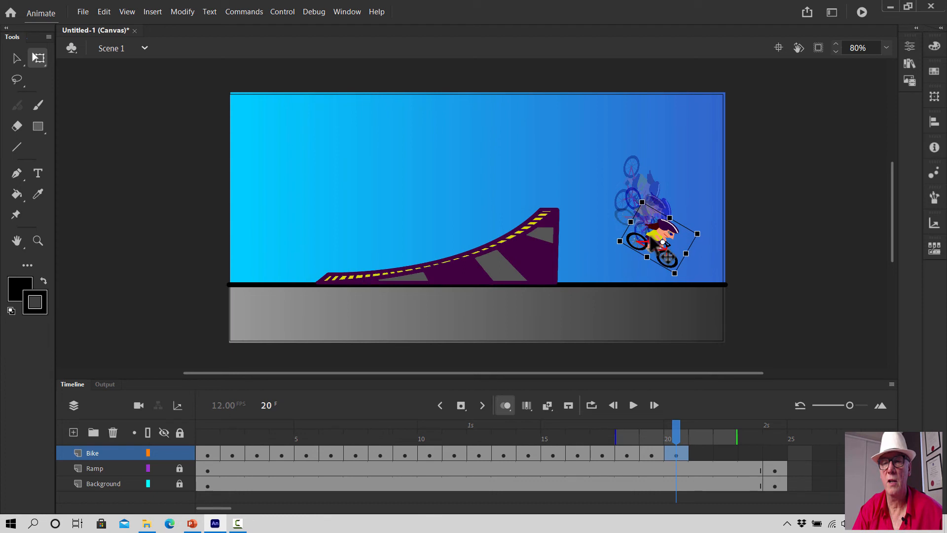
Add a Bike keyframe at frame 21 with the rider slightly lower and right, rotated about 15 degrees counterclockwise toward level
left_click(697, 454)
right_click(697, 454)
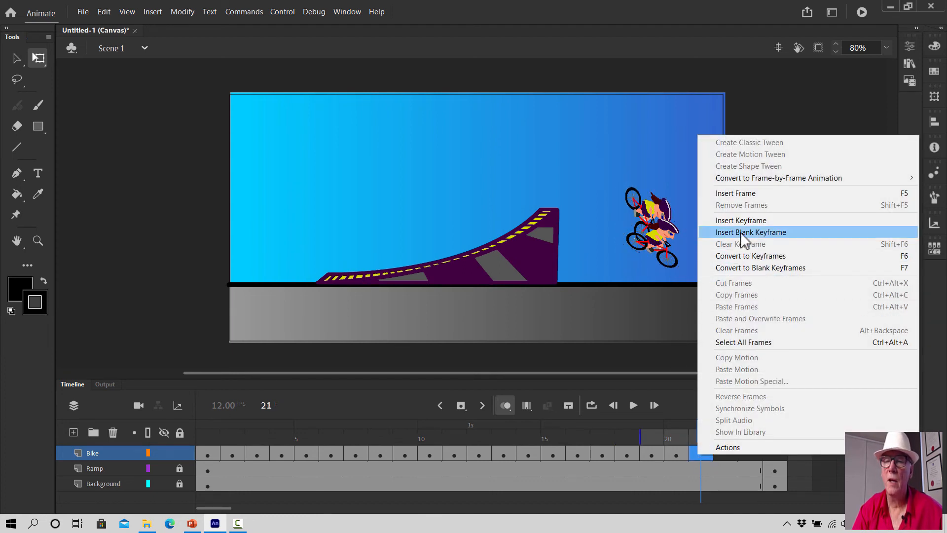
left_click(742, 220)
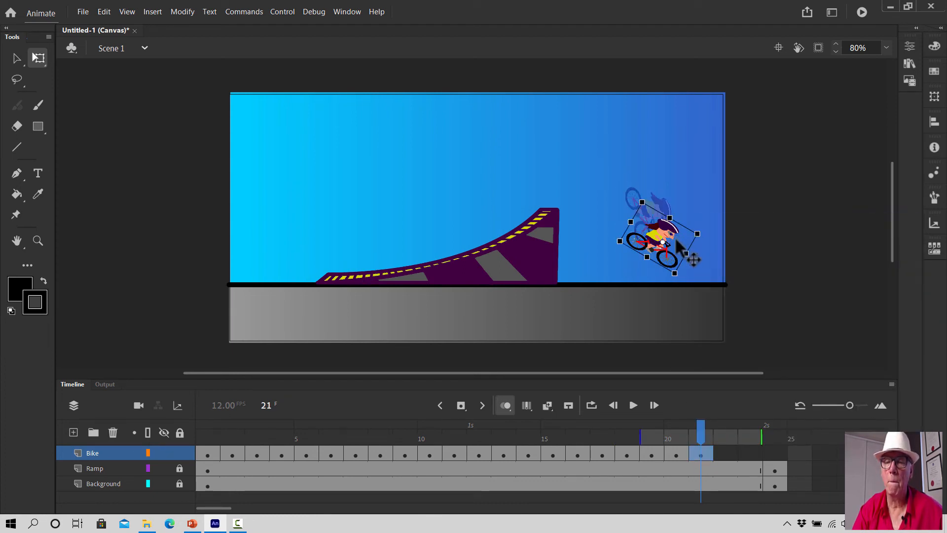
left_click_drag(678, 242, 687, 253)
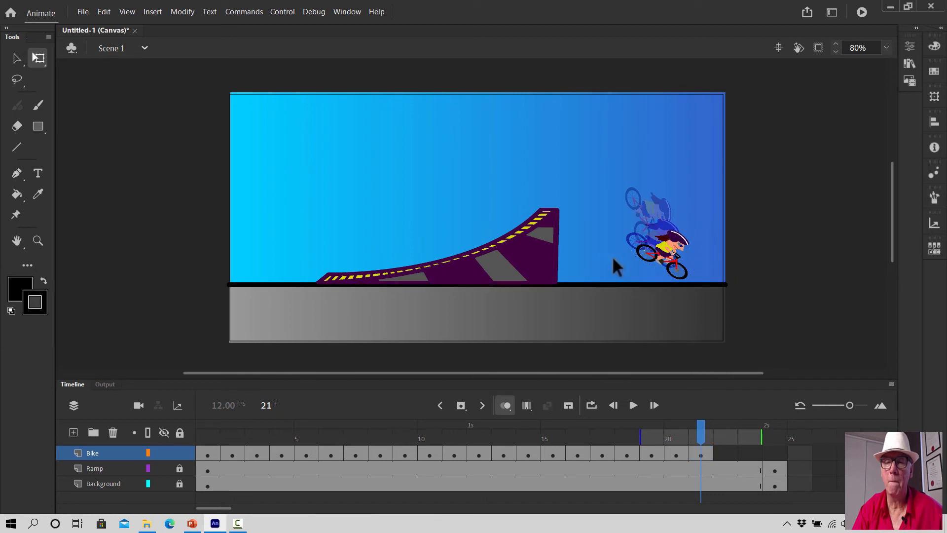
left_click_drag(617, 255, 618, 271)
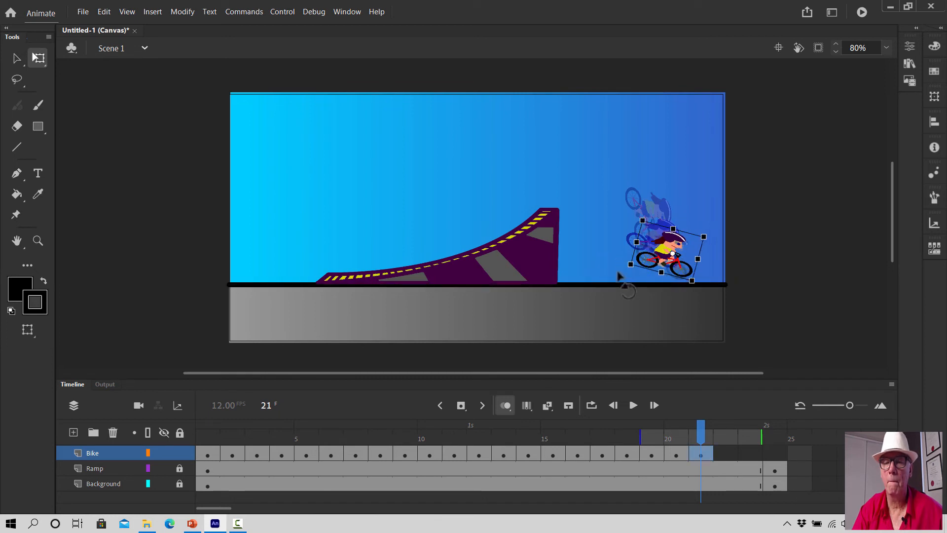
Add a Bike keyframe at frame 22 with the rider moved right onto the ground line and rotated level for the landing
left_click(732, 450)
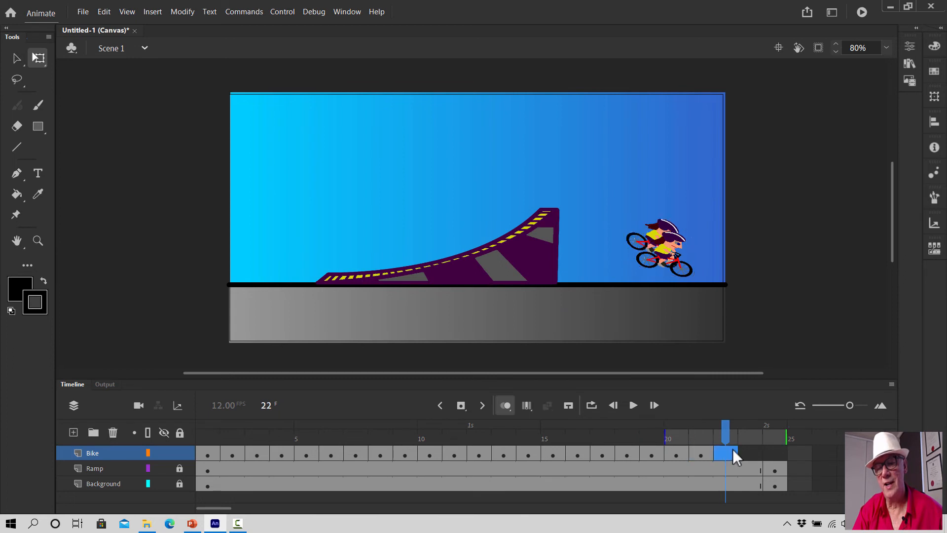
right_click(731, 449)
left_click(782, 214)
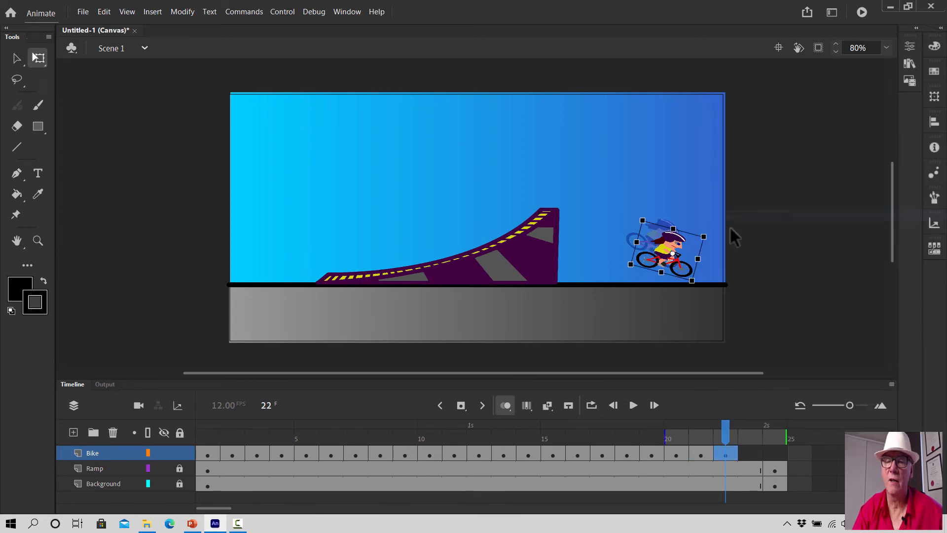
left_click_drag(686, 251, 706, 259)
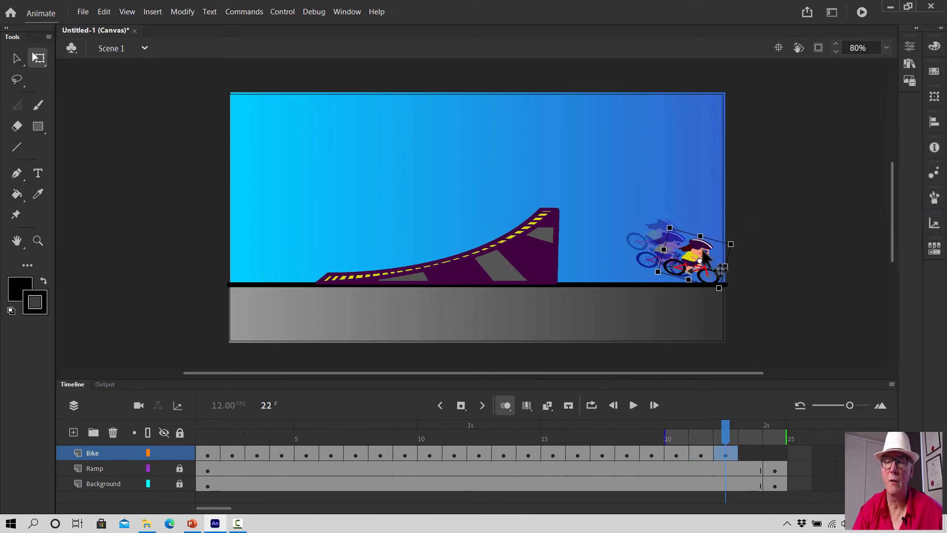
left_click_drag(649, 273, 651, 286)
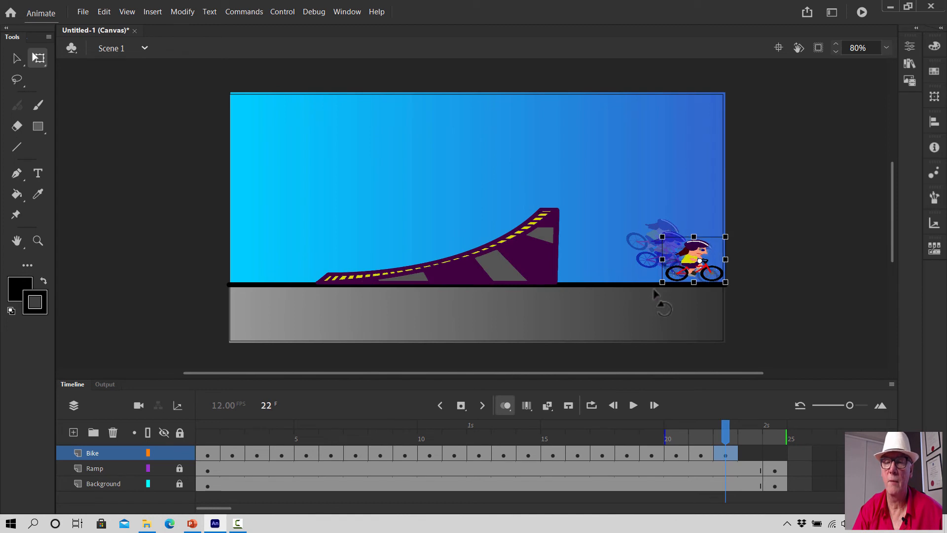
Add a Bike keyframe at frame 23 and move the rider right along the ground, partly past the stage edge
left_click(750, 452)
right_click(753, 452)
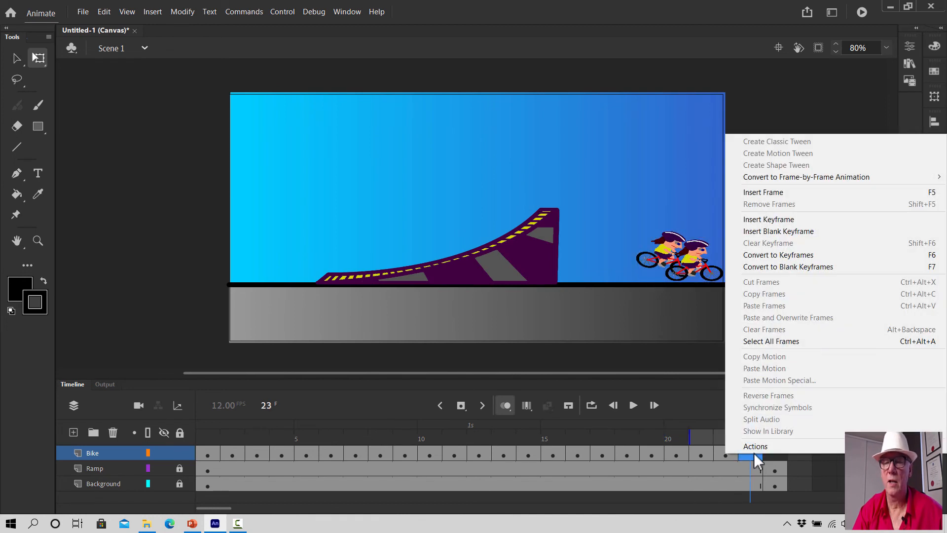
left_click(792, 218)
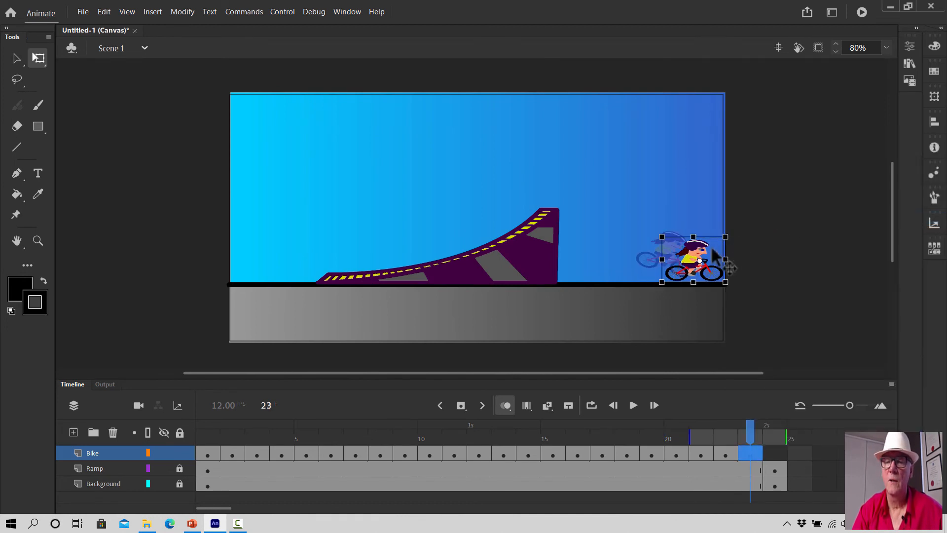
left_click_drag(704, 254, 729, 255)
Insert a regular frame at frame 24 of the Bike layer and move the rider right until fully off the stage
left_click(775, 452)
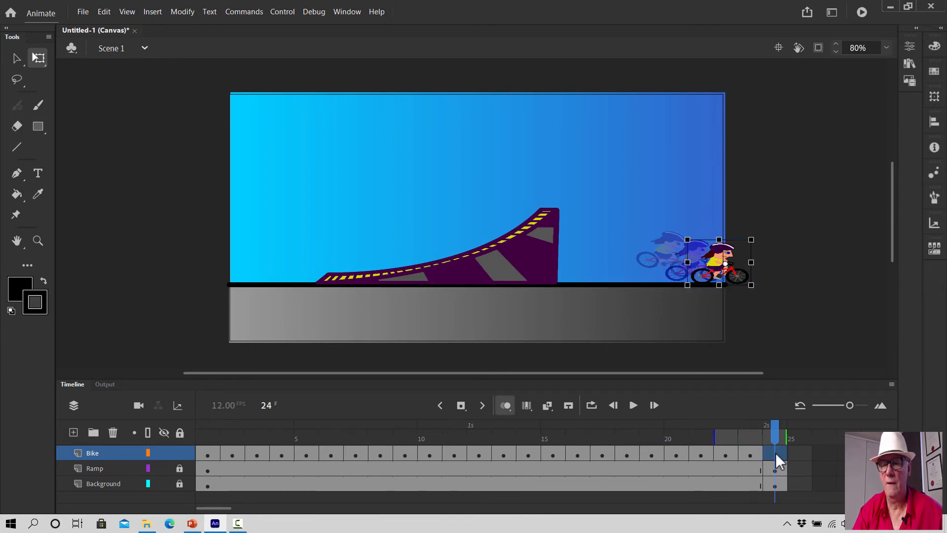
right_click(775, 452)
left_click(800, 189)
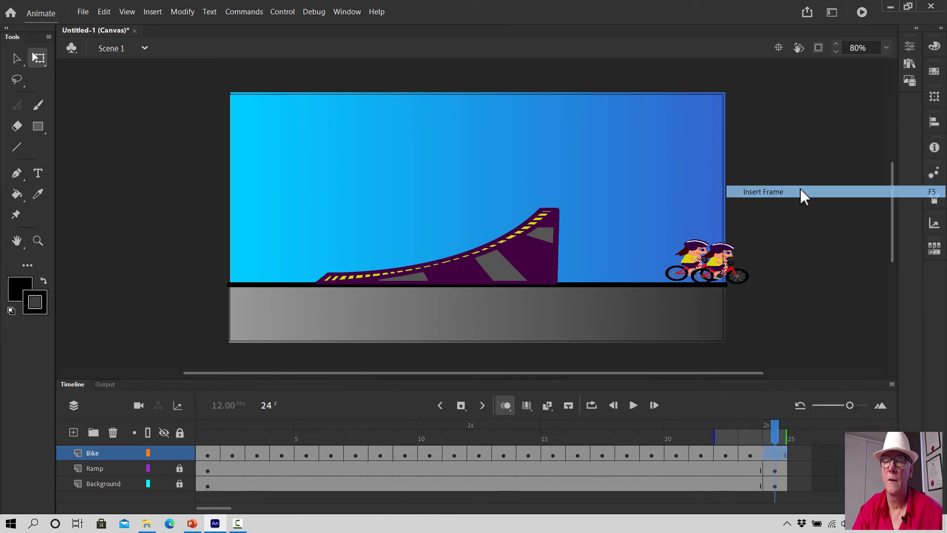
left_click_drag(705, 254, 765, 255)
Turn off onion skinning and preview the whole animation by scrubbing and playing the timeline
left_click_drag(776, 421, 226, 478)
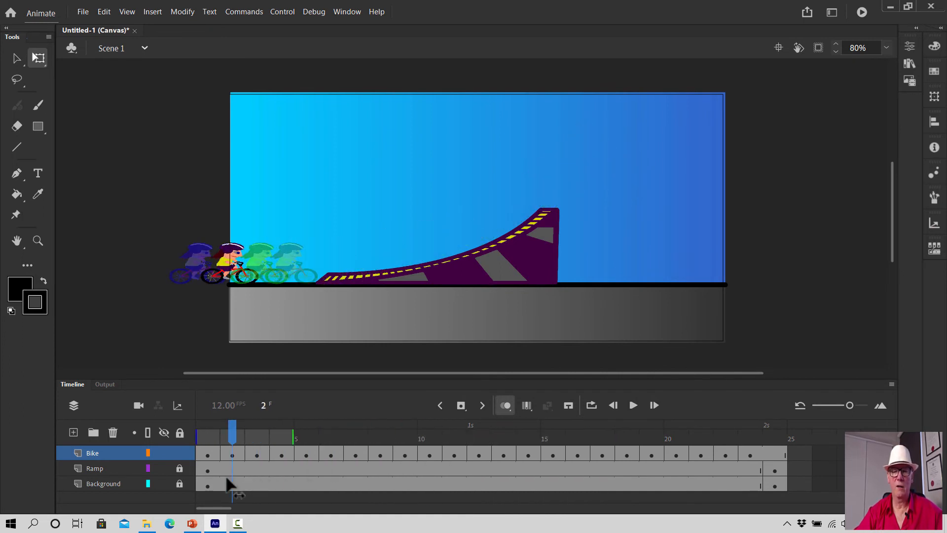
left_click(505, 404)
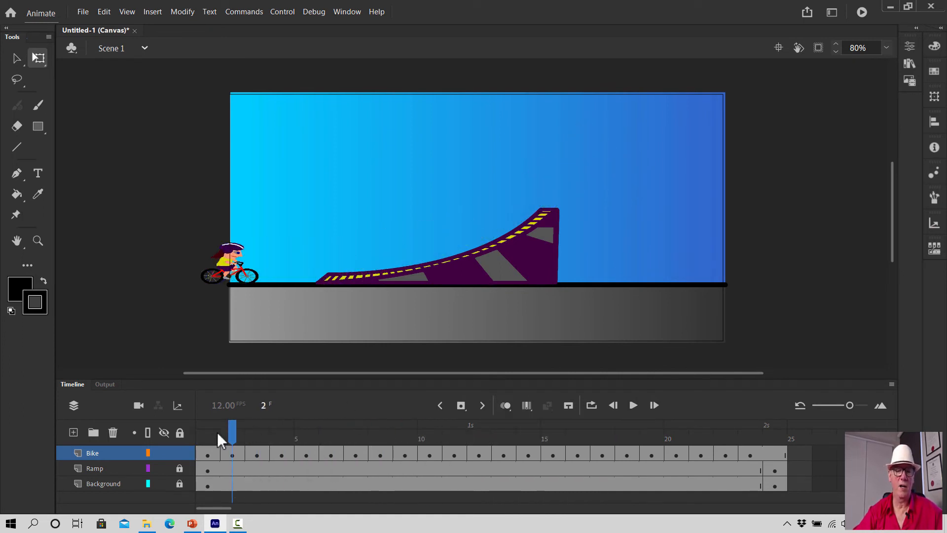
left_click_drag(233, 428, 780, 356)
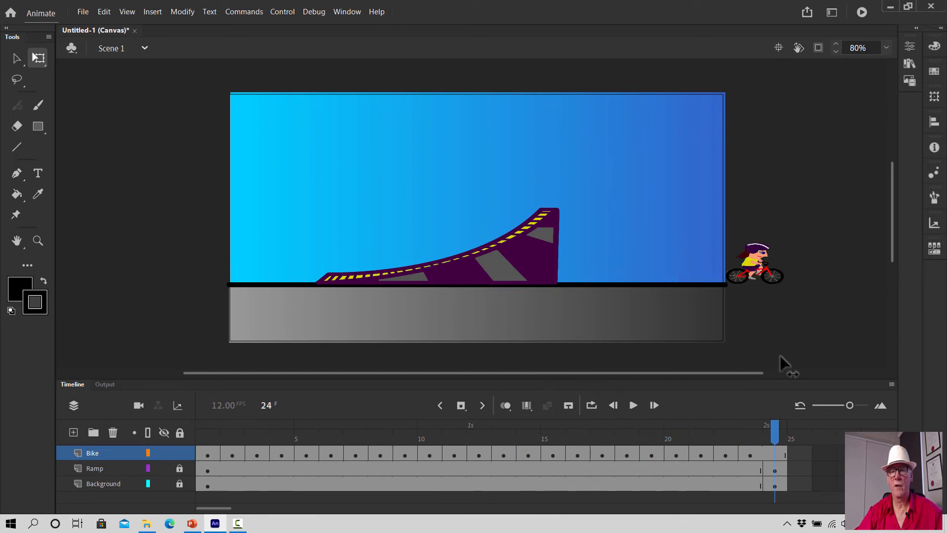
left_click(634, 405)
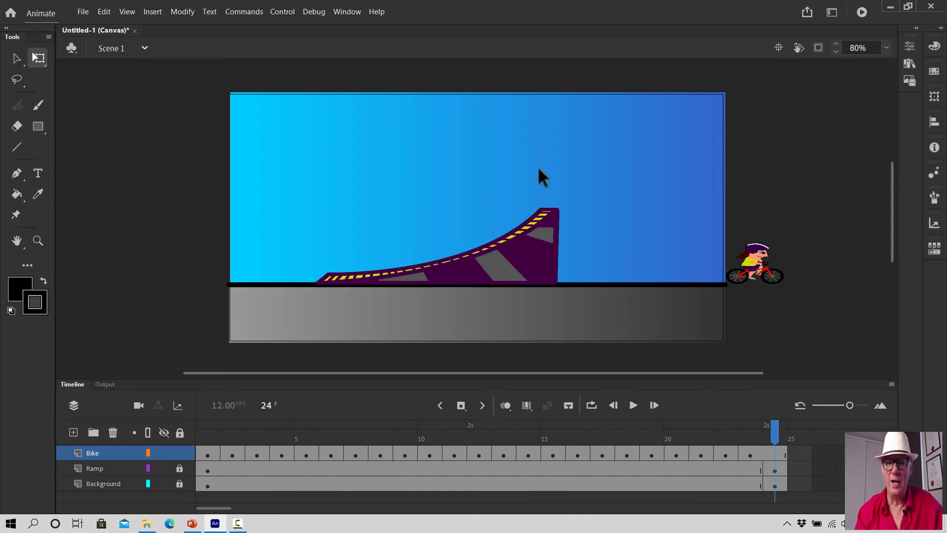
Test the animation in the browser, close the preview, and return to frame 1 of the timeline
key("ctrl+Return")
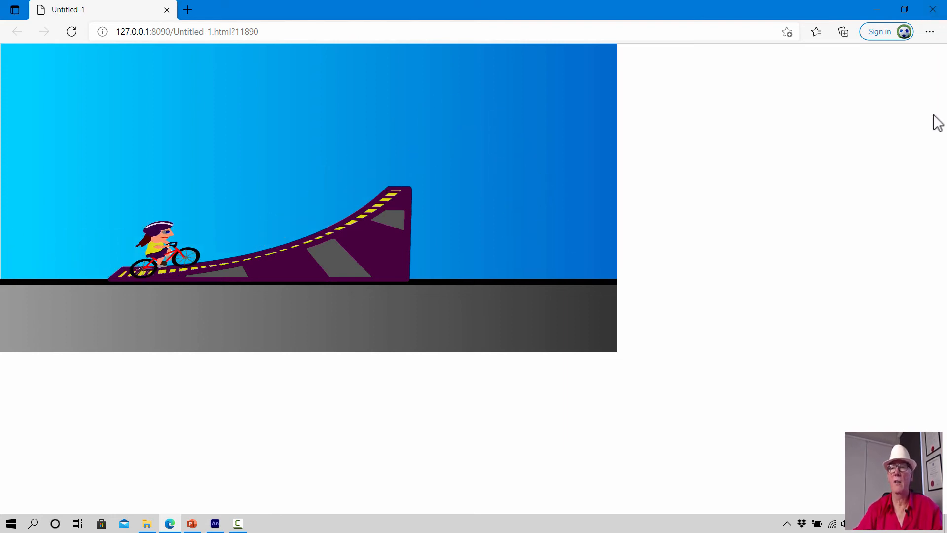
left_click(934, 11)
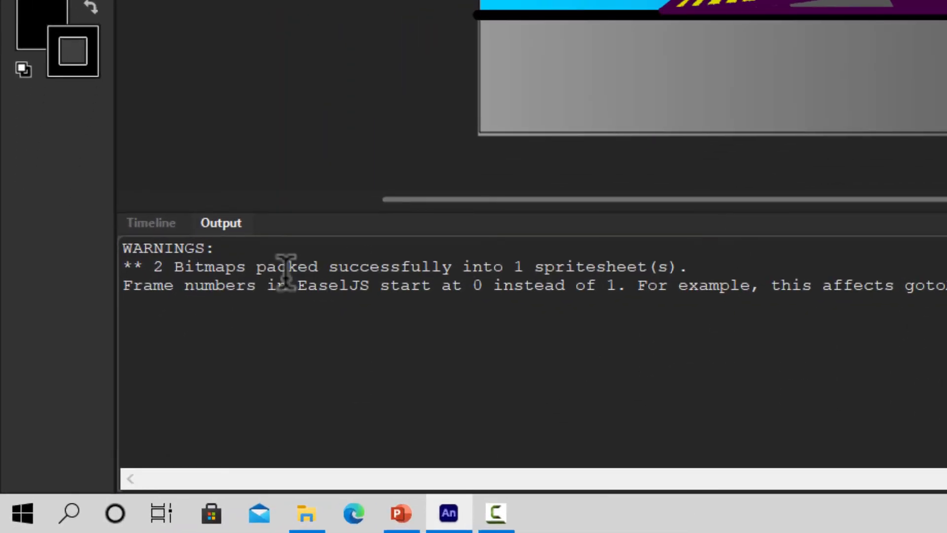
left_click(149, 224)
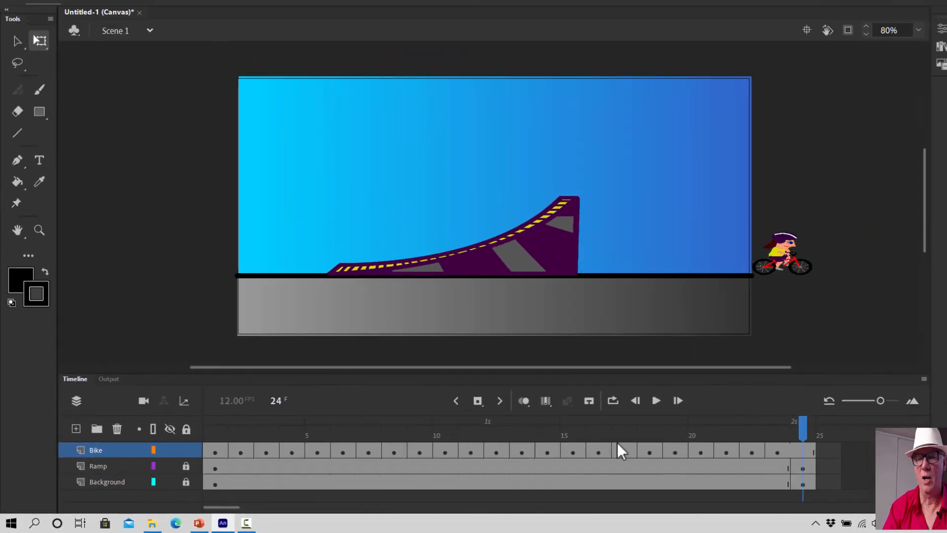
left_click(198, 423)
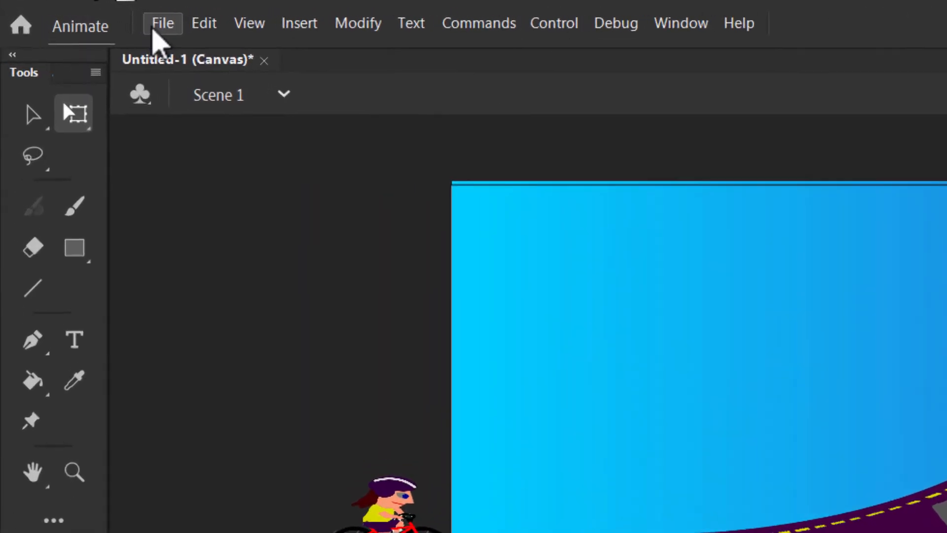
Start exporting the animation as an animated GIF, preview it in the browser and close the preview
left_click(83, 12)
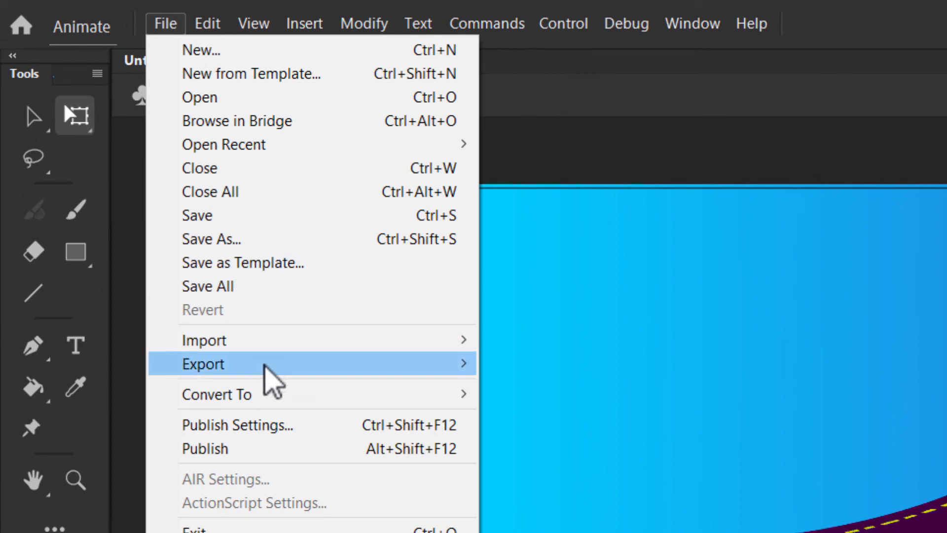
mouse_move(330, 366)
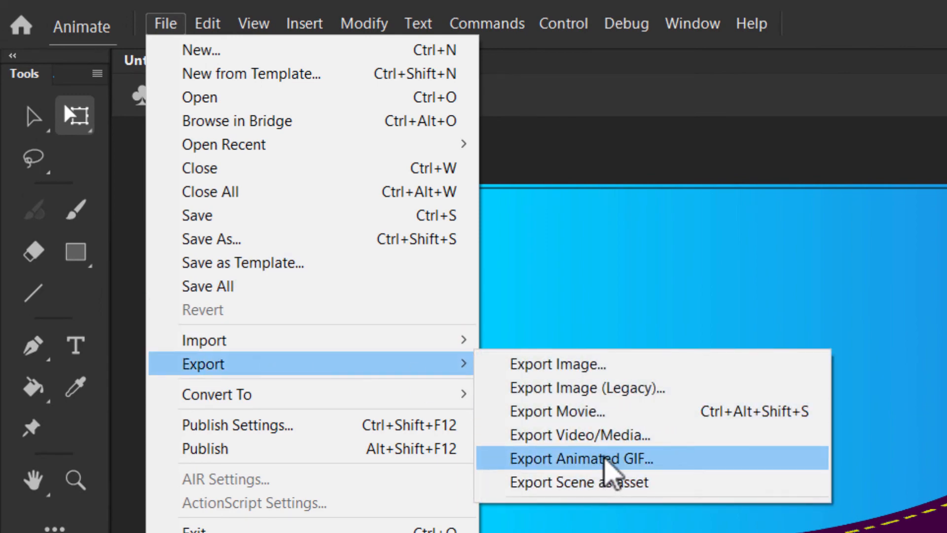
left_click(604, 458)
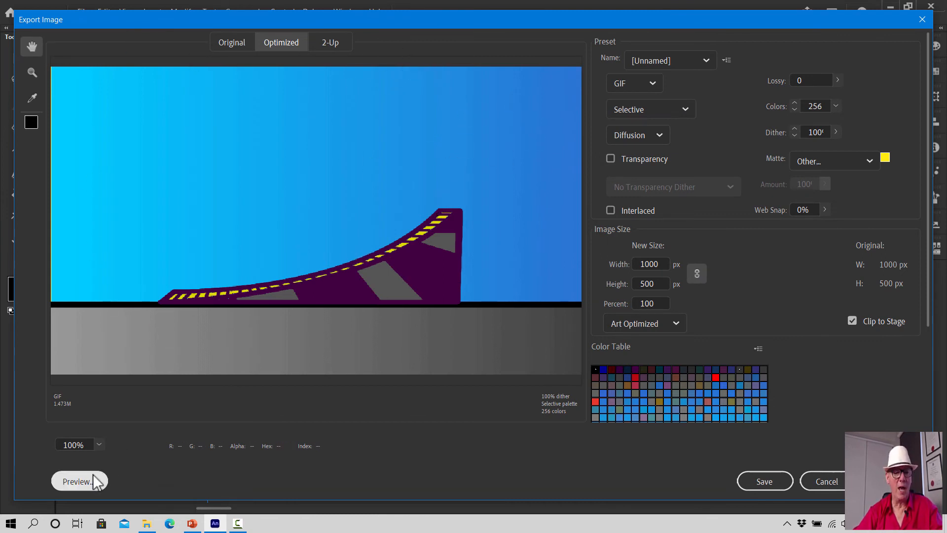
left_click(75, 479)
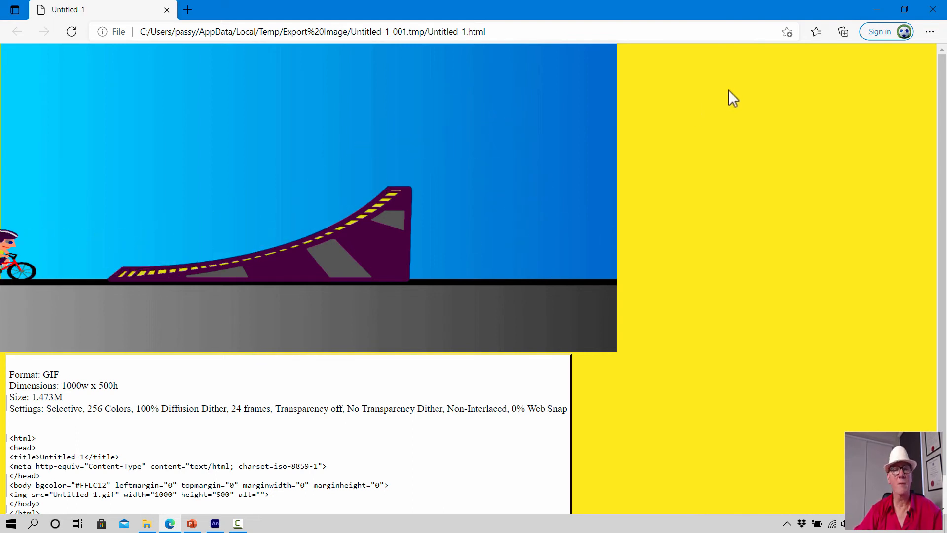
left_click(932, 9)
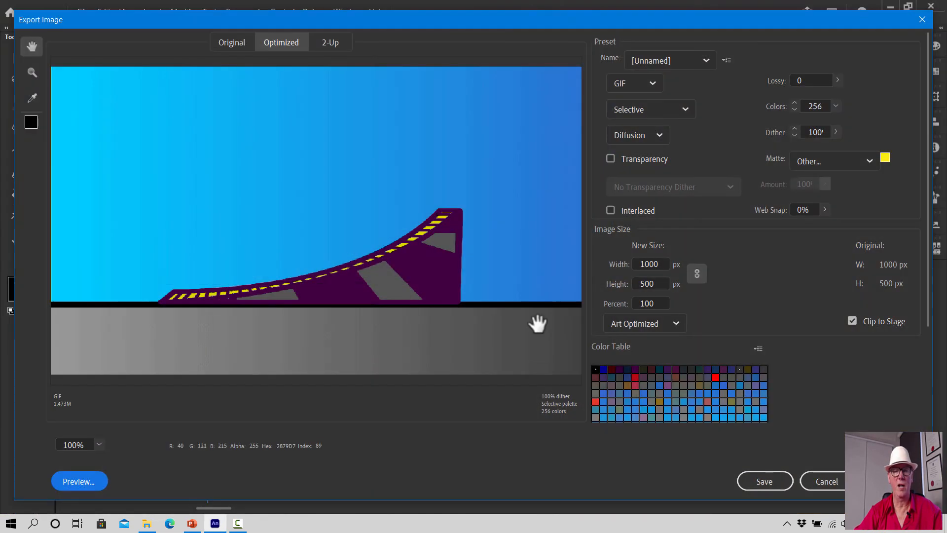
Start saving the GIF and choose the L4A_Frame_By_Frame folder inside Animate Flash as its location
left_click(764, 480)
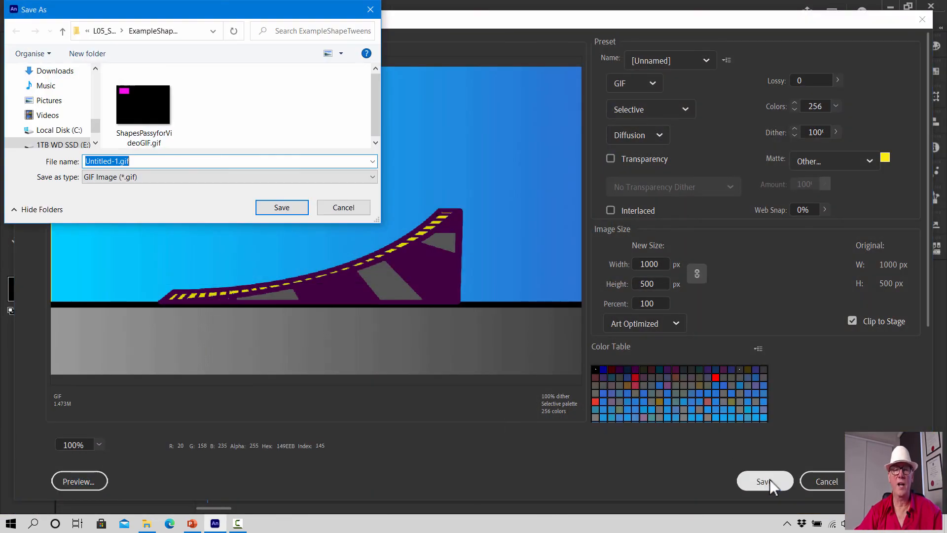
left_click(102, 31)
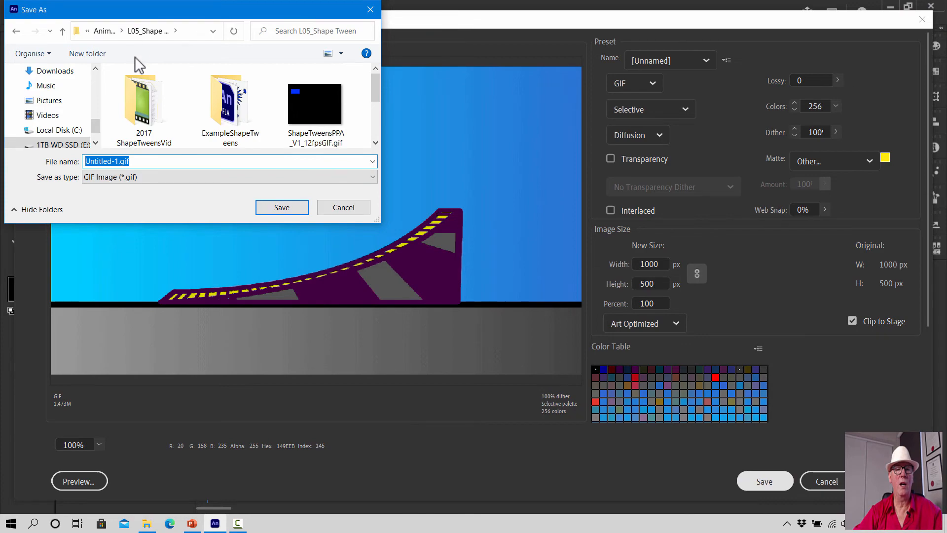
left_click(114, 30)
scroll(163, 106, "down", 2)
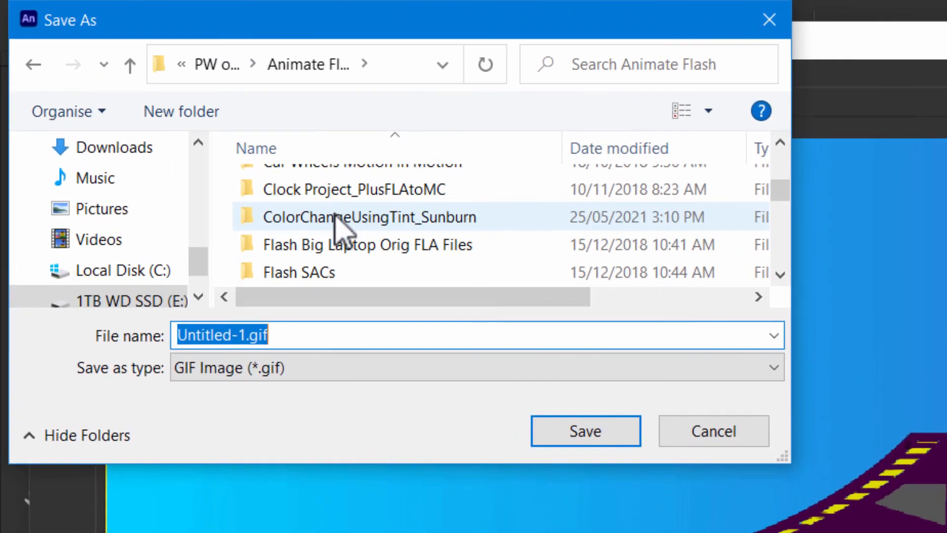
scroll(340, 224, "down", 3)
double_click(328, 272)
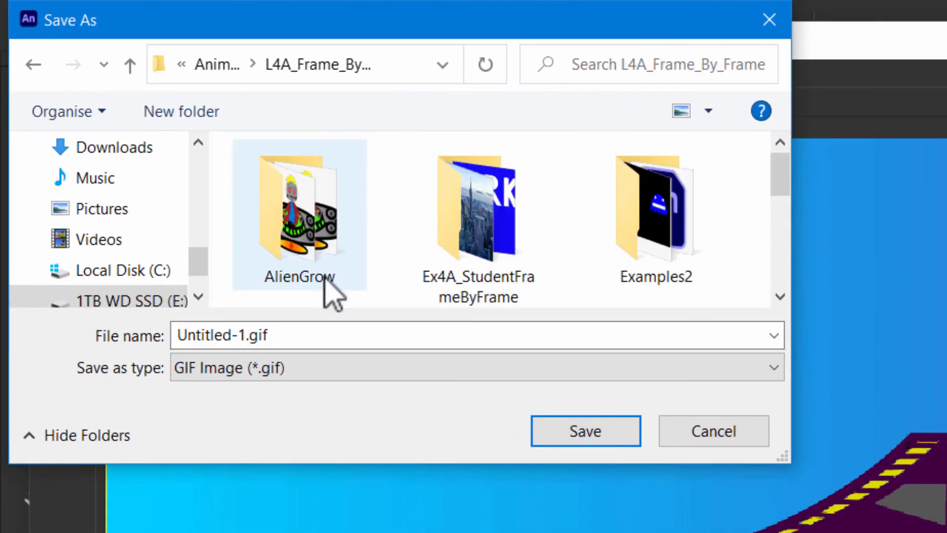
Name the exported file BikeJUmpGIF.gif and save it
left_click(261, 326)
left_click(246, 334)
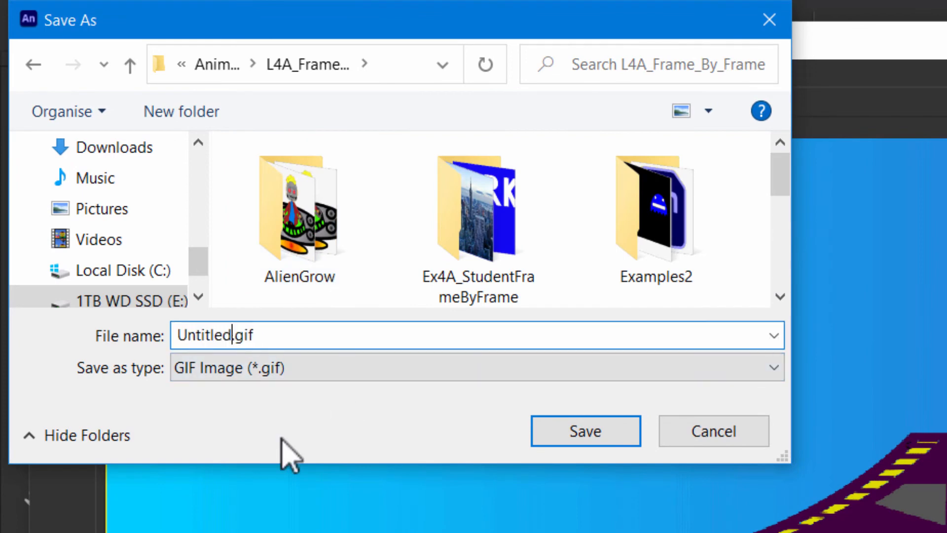
key("BackSpace")
key("BackSpace")
key("BackSpace")
key("BackSpace")
key("BackSpace")
key("BackSpace")
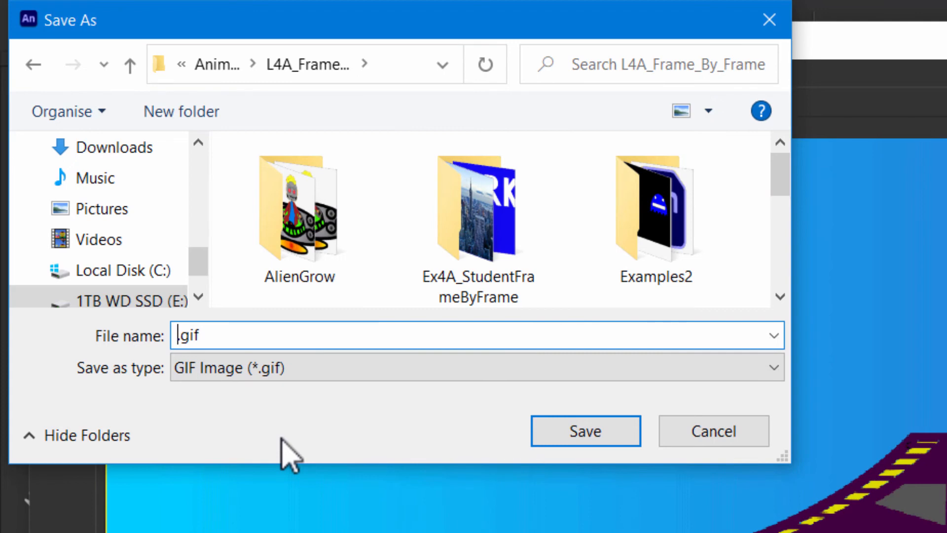
type("BikeJUmpGIF")
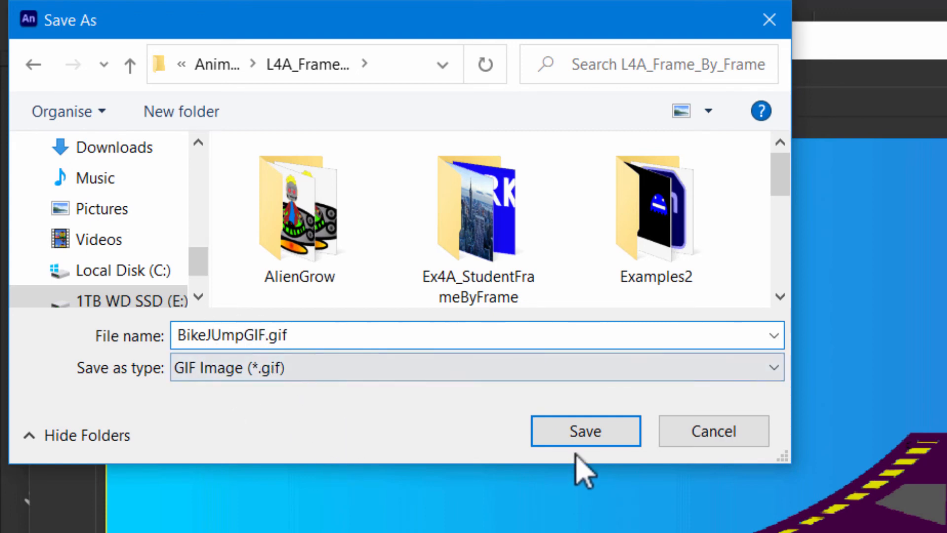
left_click(586, 433)
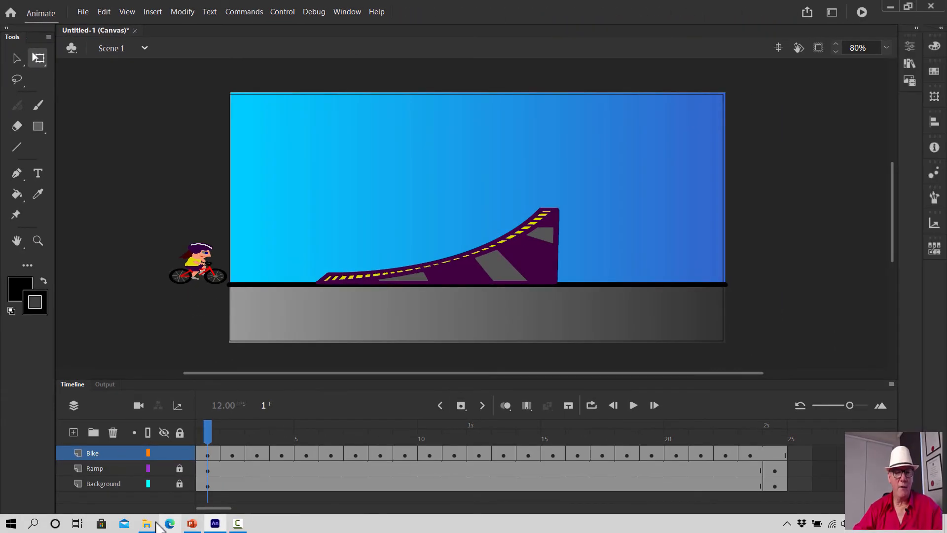
Switch to File Explorer, view BikeJumpV1GIF.gif from the L4A_Frame_By_Frame folder, close it and return to Animate
left_click(146, 523)
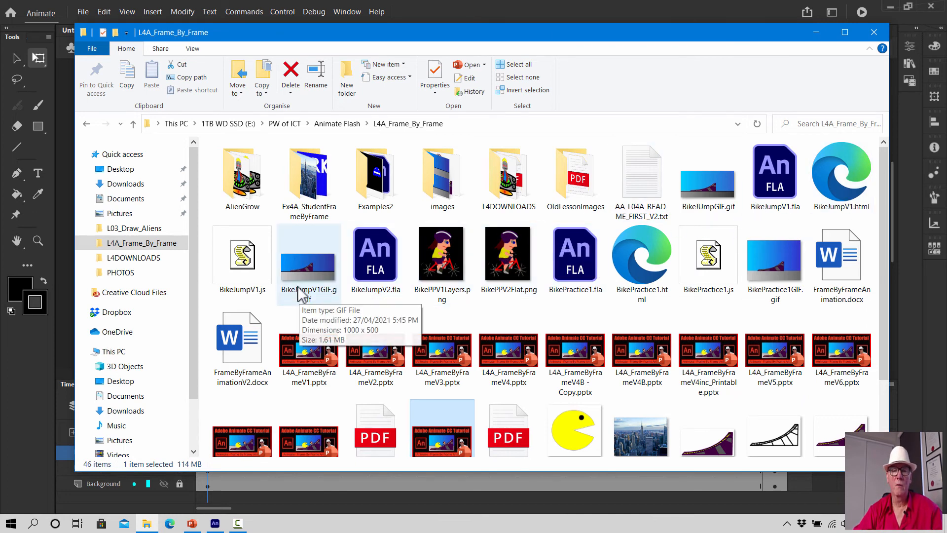
scroll(641, 289, "down", 3)
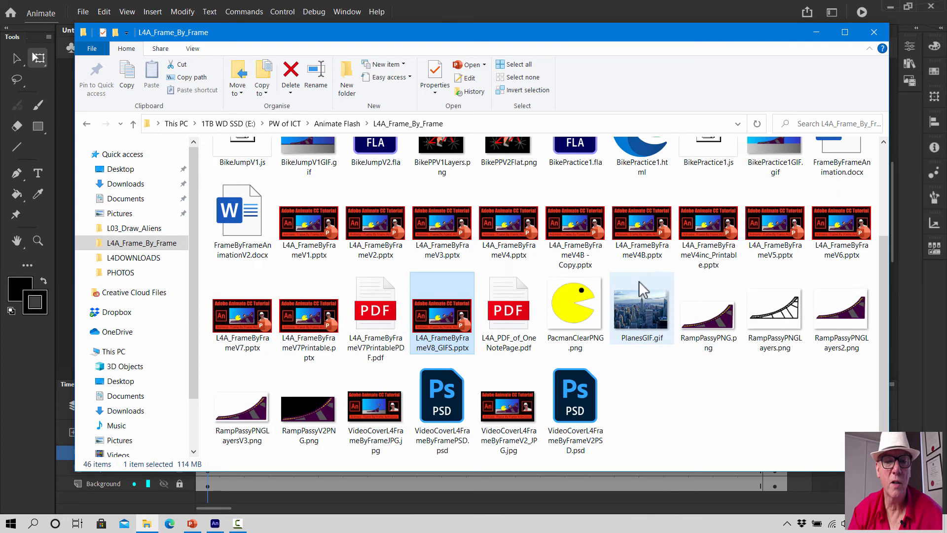
scroll(643, 291, "up", 3)
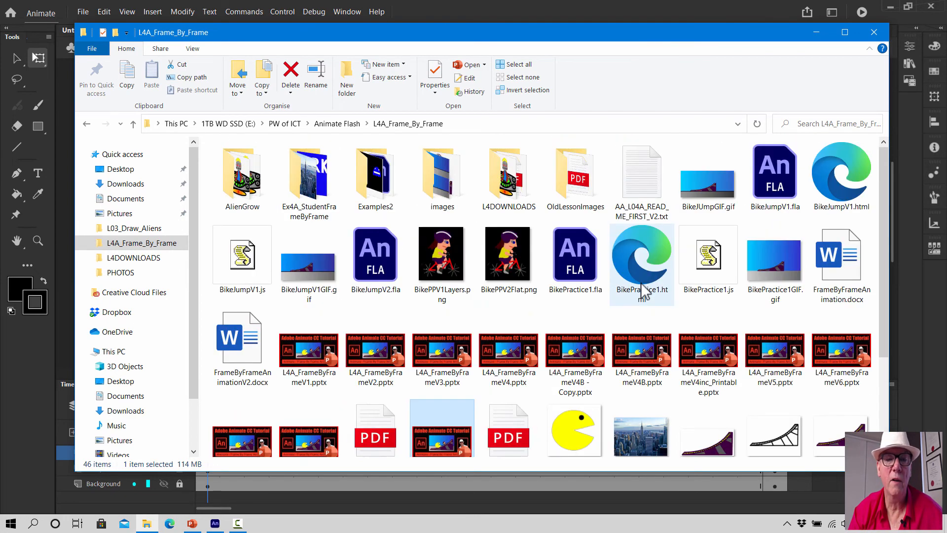
left_click(297, 265)
double_click(297, 265)
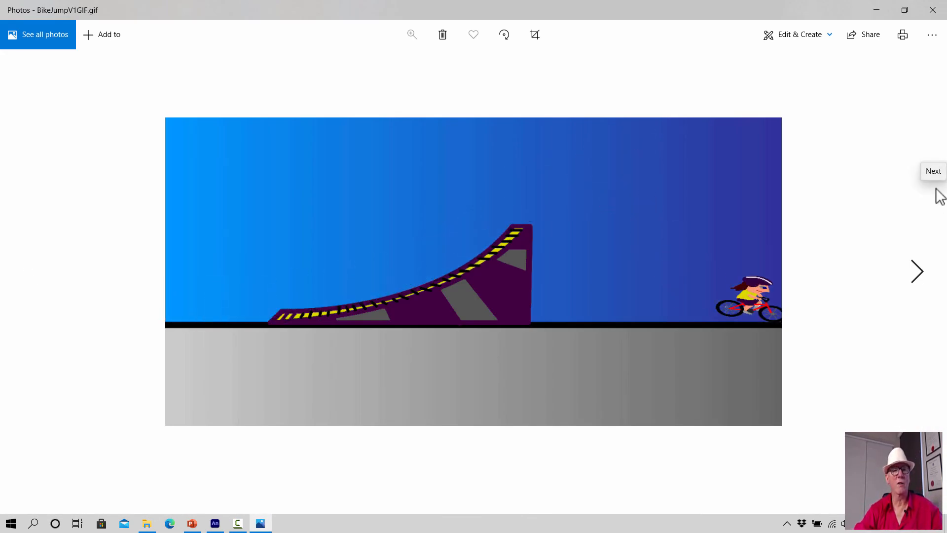
left_click(933, 11)
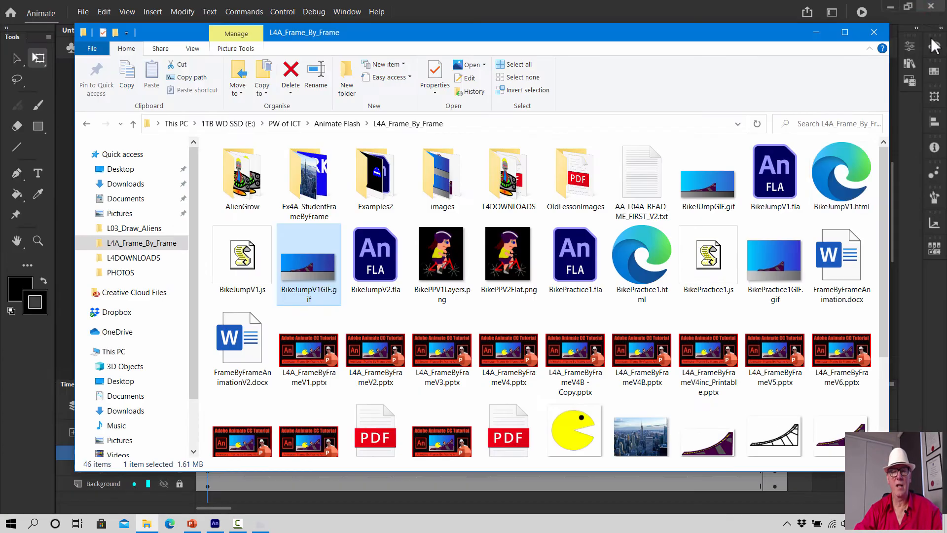
left_click(377, 502)
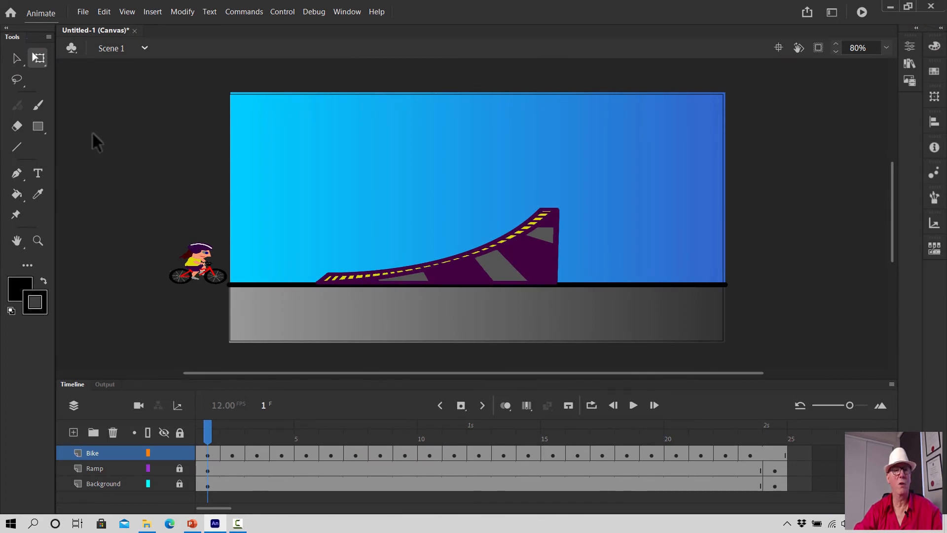
left_click(82, 11)
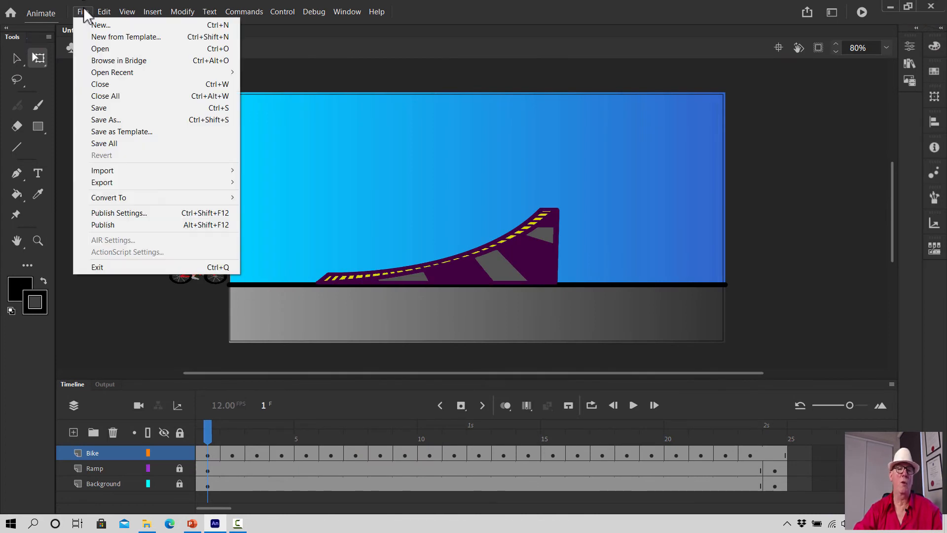
left_click(337, 57)
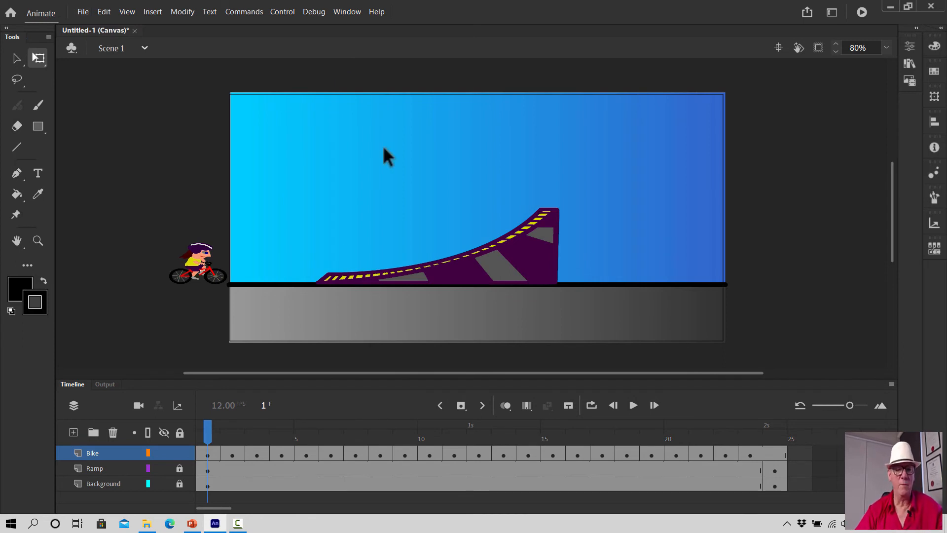
Switch to PowerPoint, present the Other Frame By Frame Animations slide and reveal its explanatory text and alien animation
left_click(191, 524)
key("shift+F5")
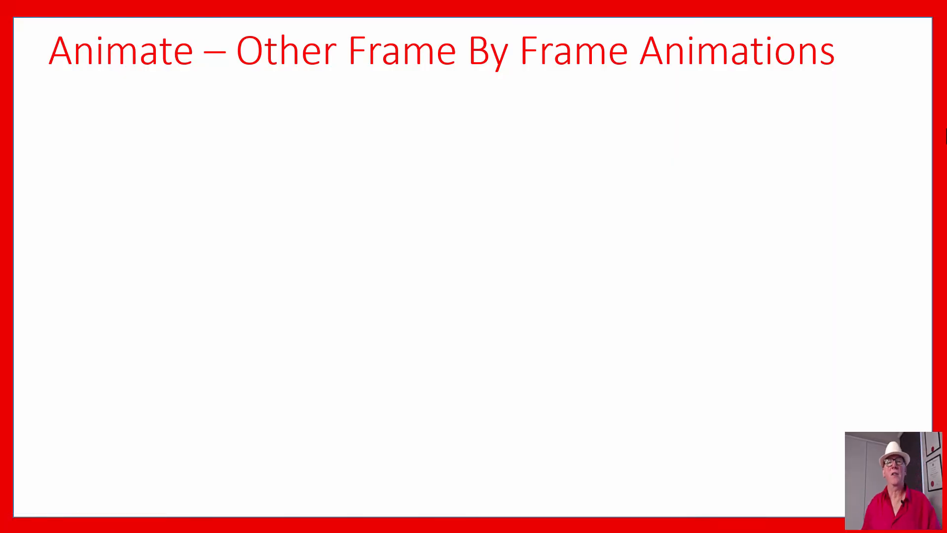
key("Right")
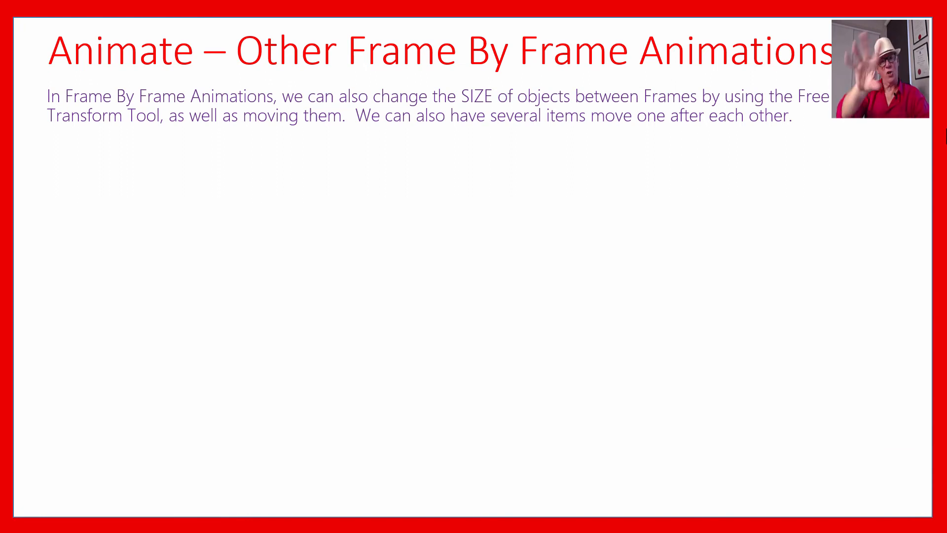
key("Right")
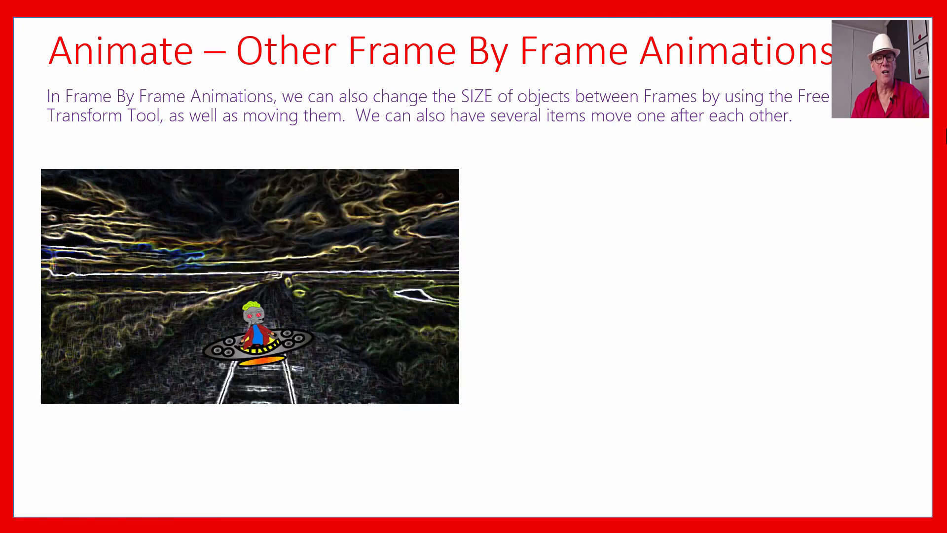